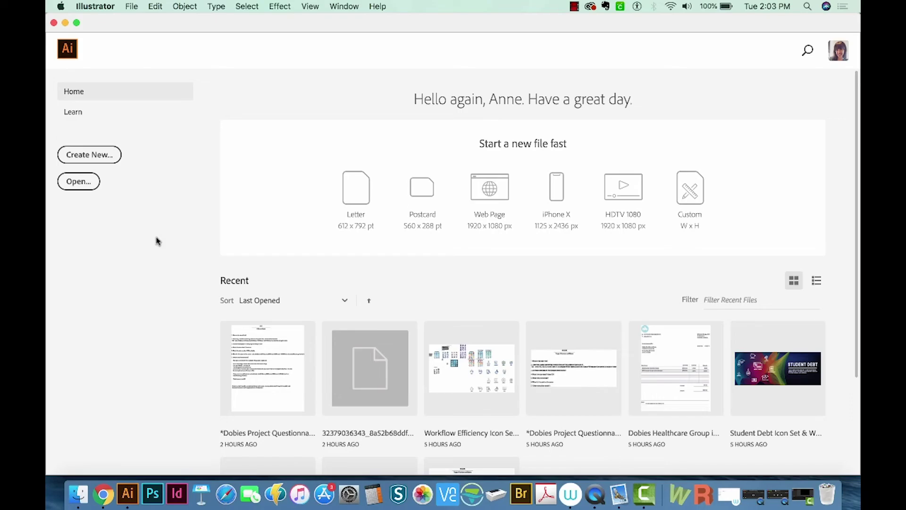
# Create a new Letter-size document and center its artboard in view.
pyautogui.click(133, 6)
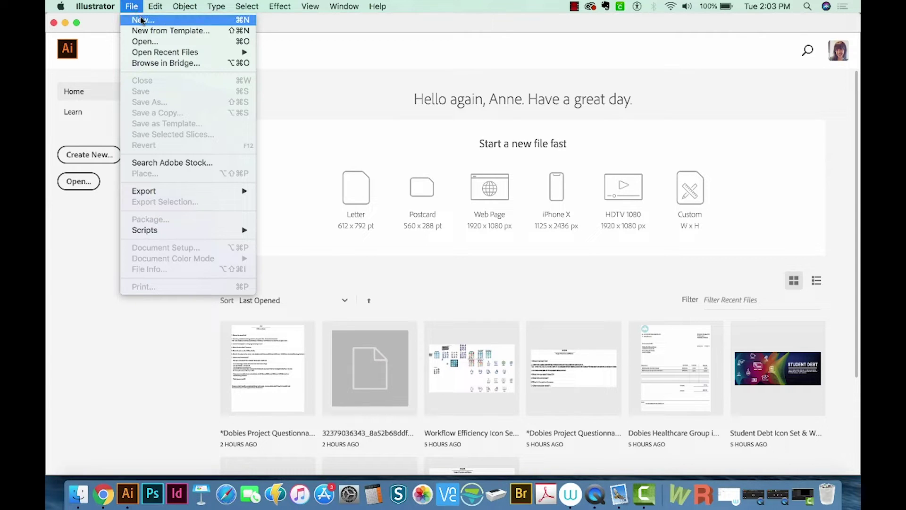
pyautogui.click(142, 21)
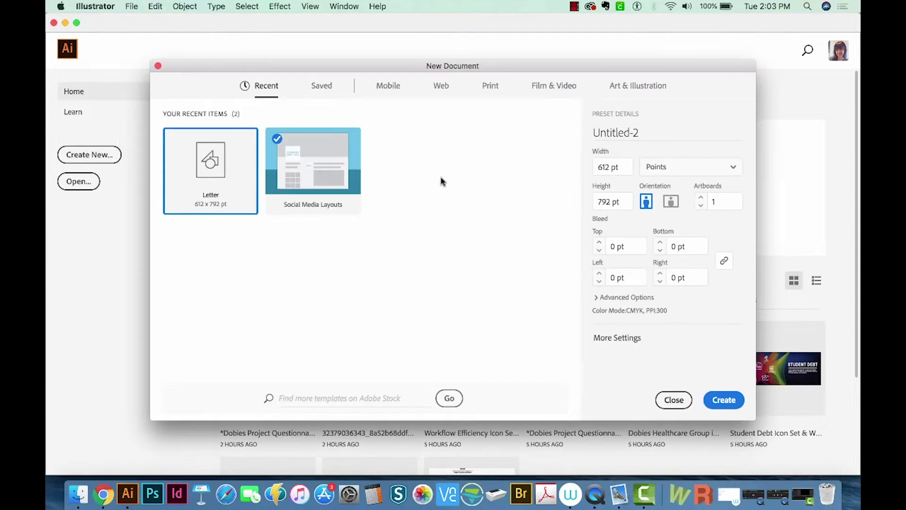
pyautogui.click(727, 403)
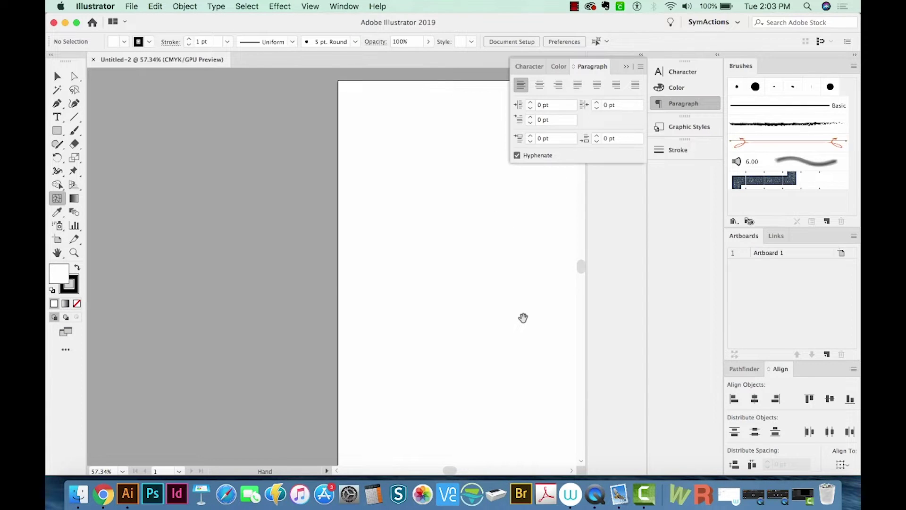
pyautogui.moveTo(523, 317); pyautogui.dragTo(371, 318)
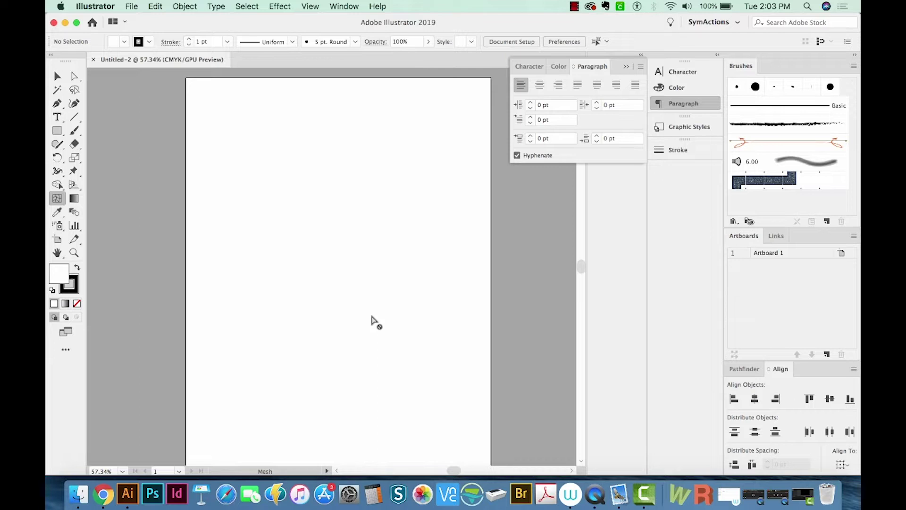
# Place the eggplant photo across the top of the artboard.
pyautogui.click(132, 7)
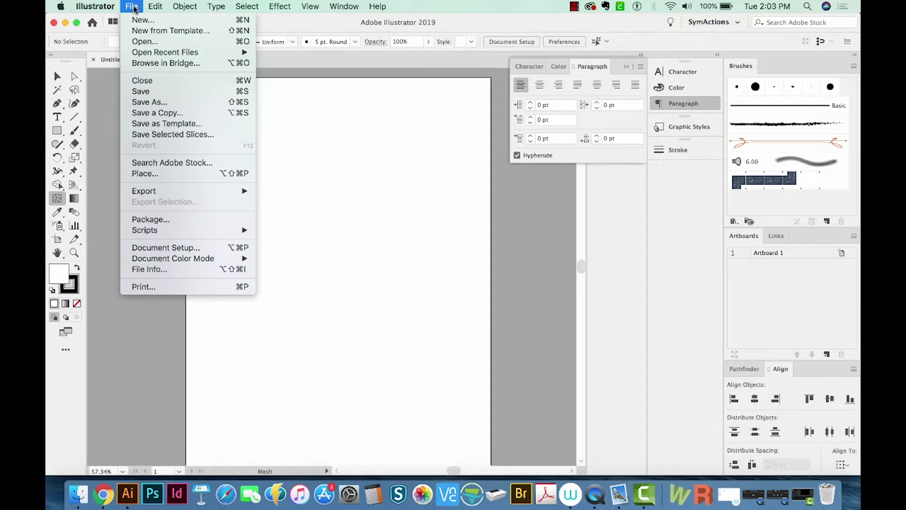
pyautogui.click(174, 176)
pyautogui.click(357, 68)
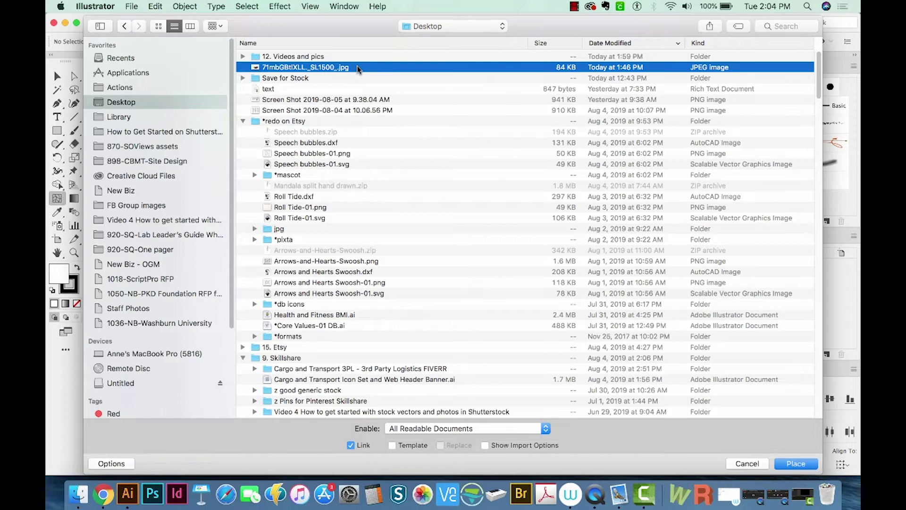
pyautogui.doubleClick(357, 68)
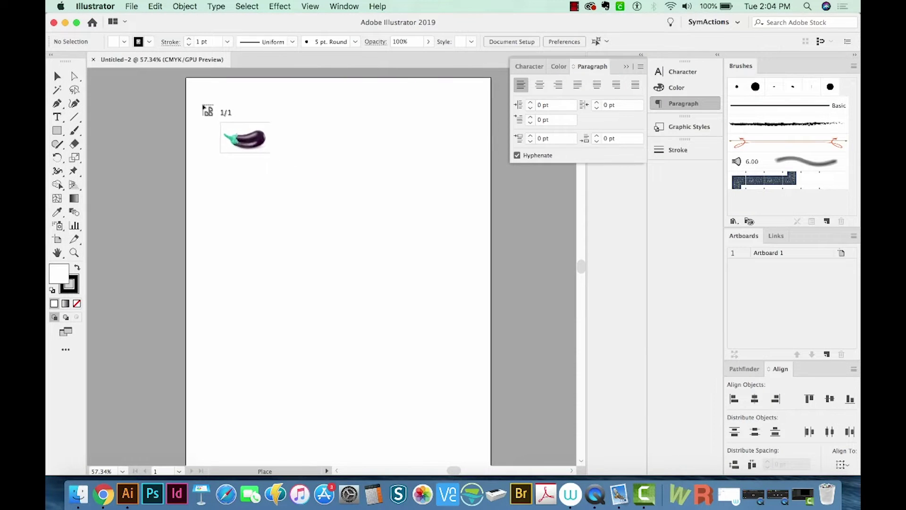
pyautogui.moveTo(200, 104); pyautogui.dragTo(479, 275)
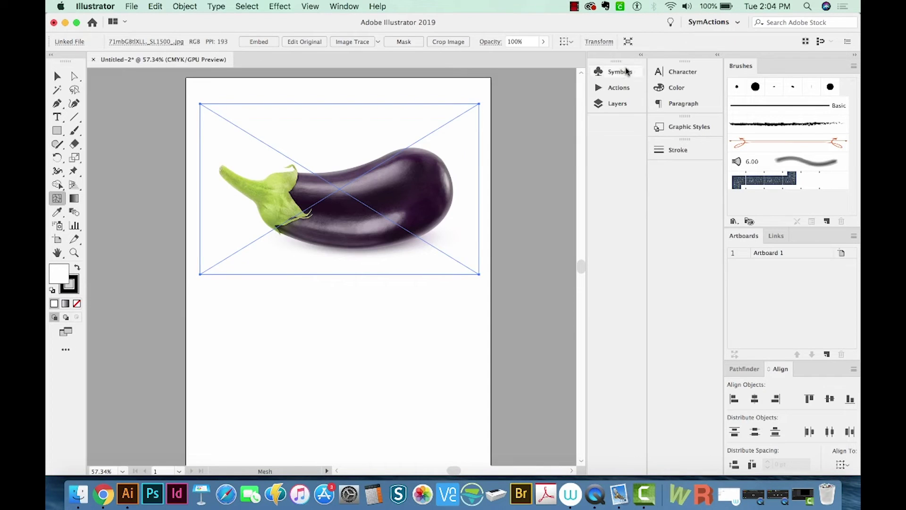
# Add Layer 2 above the photo and lock Layer 1.
pyautogui.click(616, 103)
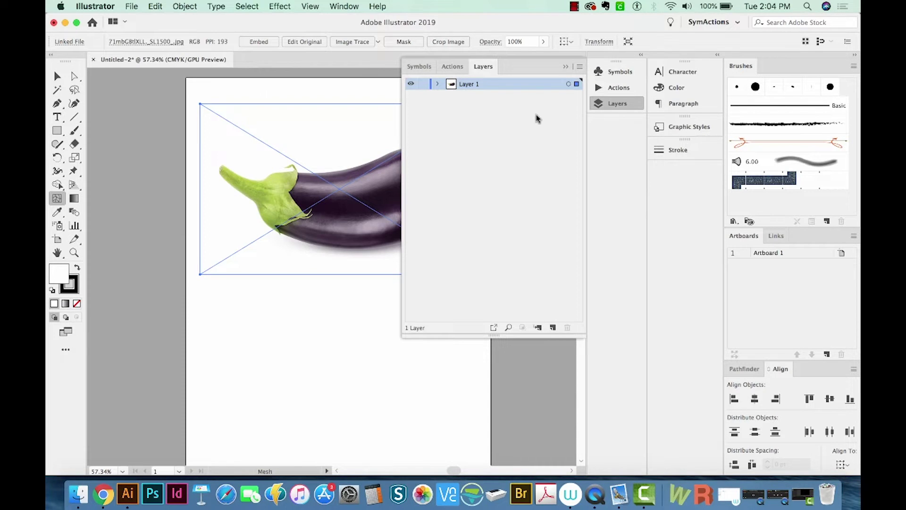
pyautogui.click(553, 328)
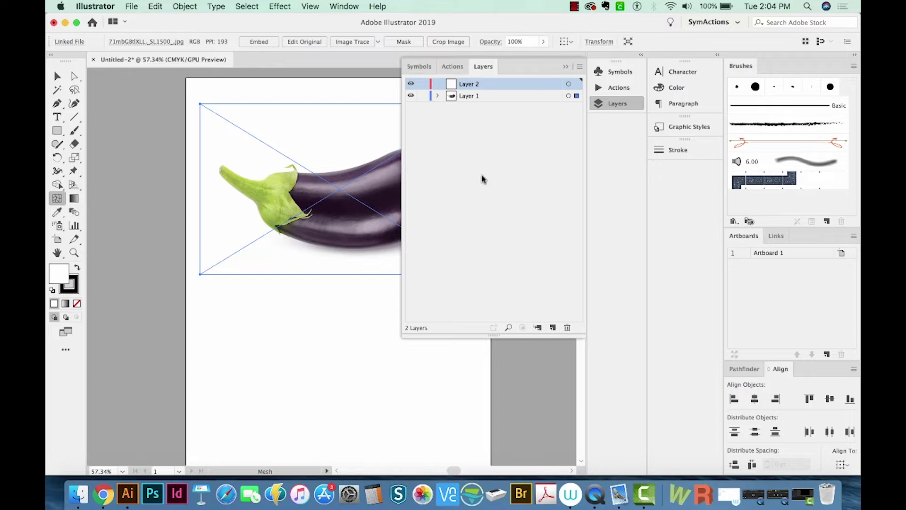
pyautogui.click(423, 96)
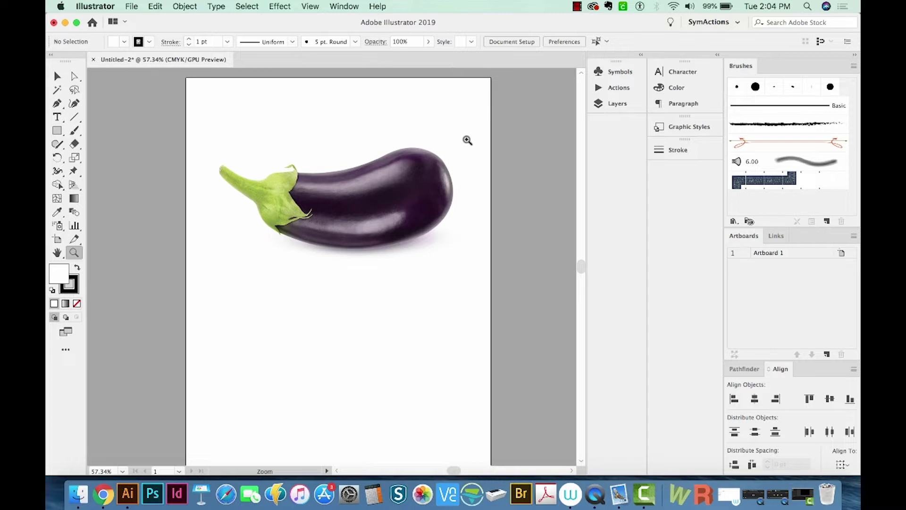
# Zoom in and trace the eggplant outline with the Pen tool as a closed path.
pyautogui.moveTo(483, 121); pyautogui.dragTo(196, 278)
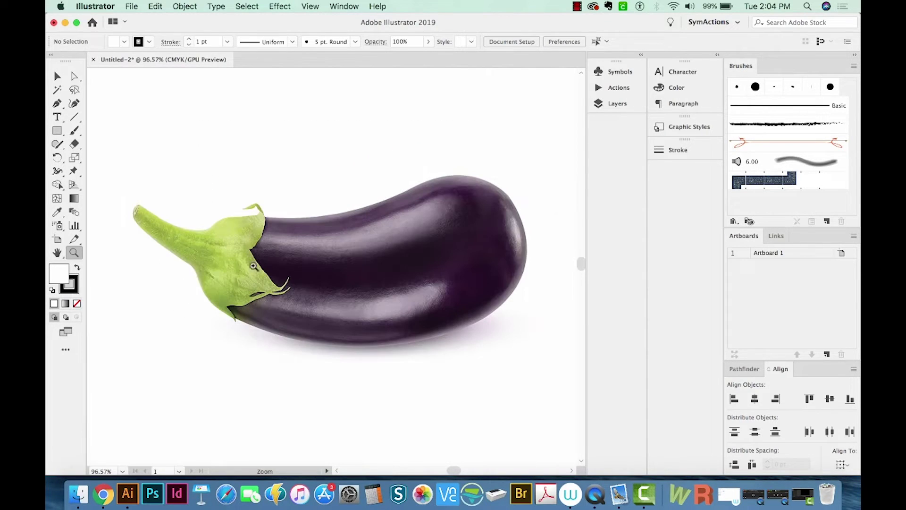
pyautogui.press('p')
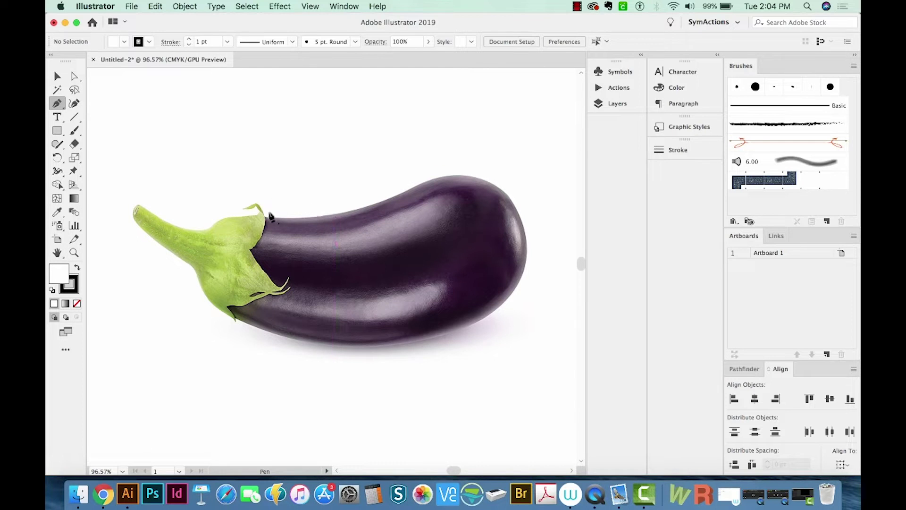
pyautogui.click(259, 216)
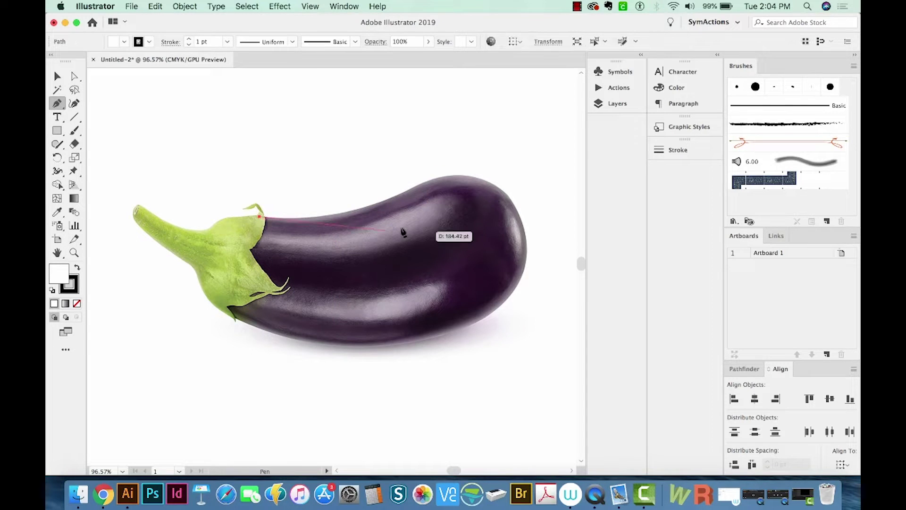
pyautogui.moveTo(352, 211); pyautogui.dragTo(399, 199)
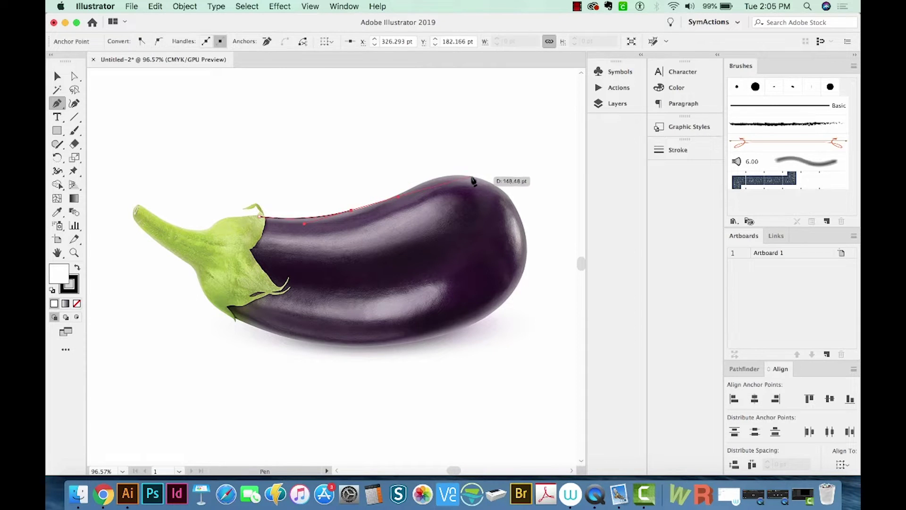
pyautogui.moveTo(470, 176); pyautogui.dragTo(503, 187)
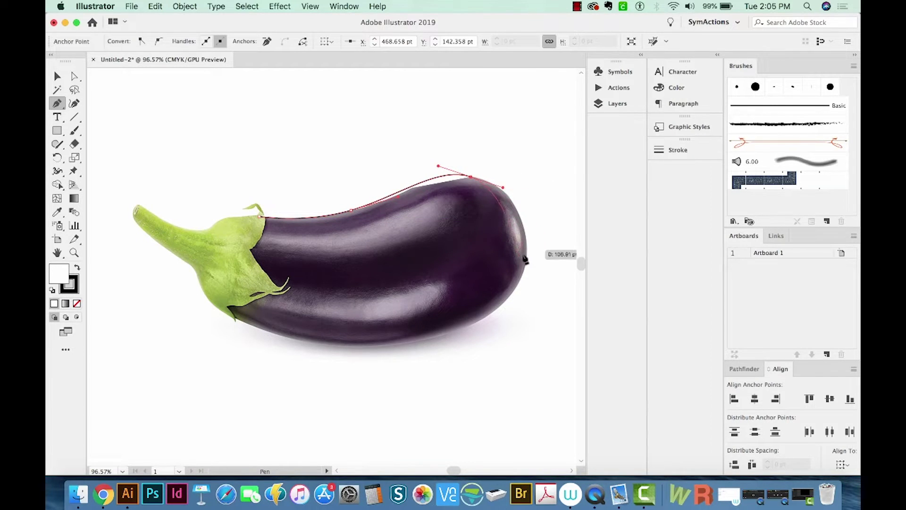
pyautogui.moveTo(526, 270); pyautogui.dragTo(452, 333)
pyautogui.moveTo(392, 343); pyautogui.dragTo(271, 351)
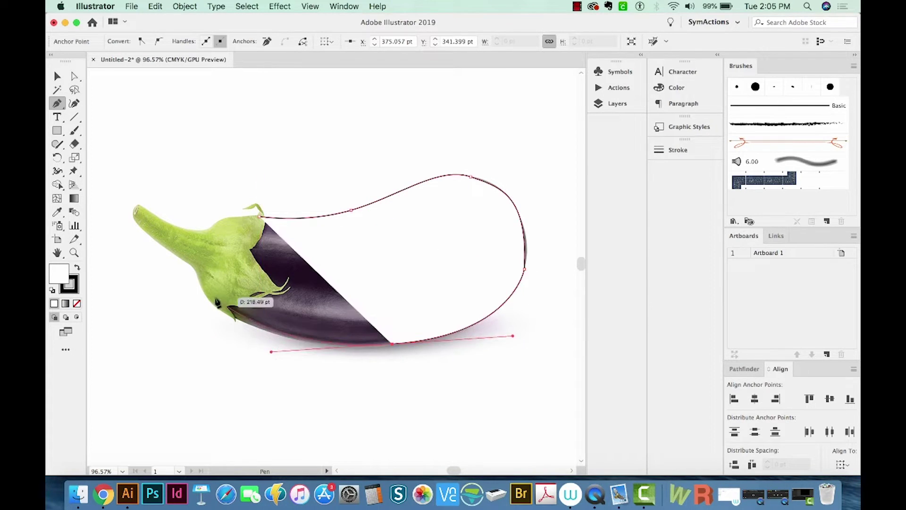
pyautogui.moveTo(212, 302); pyautogui.dragTo(258, 220)
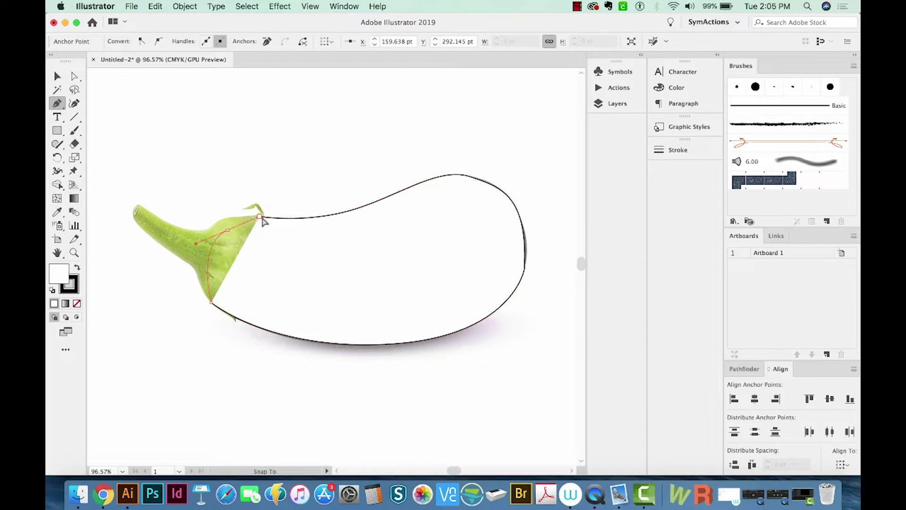
pyautogui.click(261, 217)
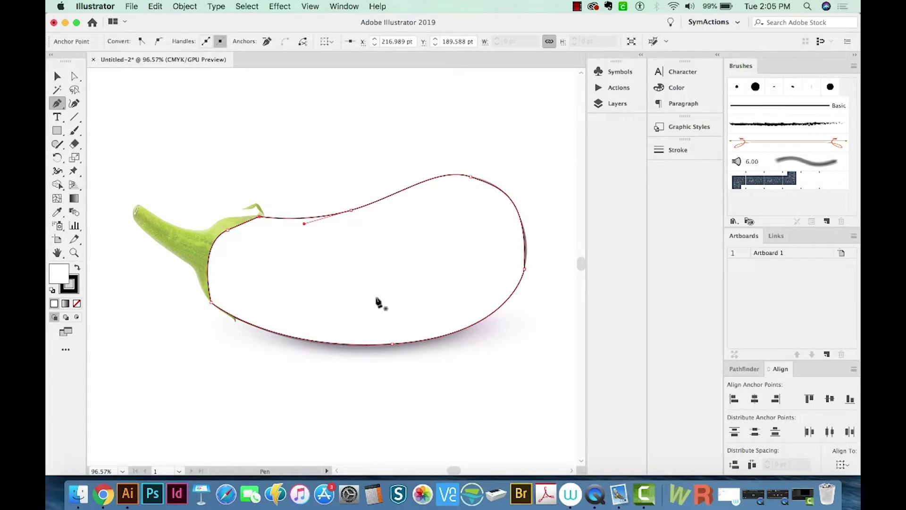
# Set the outline's fill and stroke to None, then select its top segment with Direct Selection.
pyautogui.press('/')
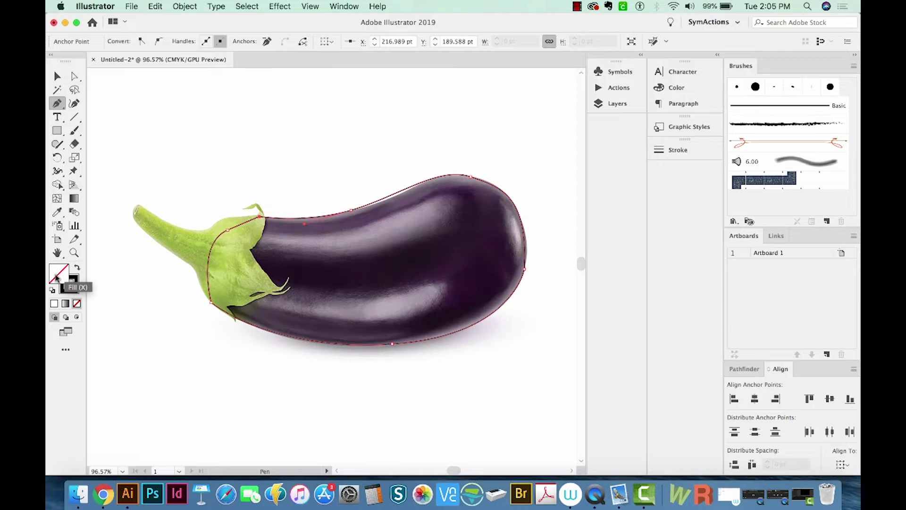
pyautogui.press('x')
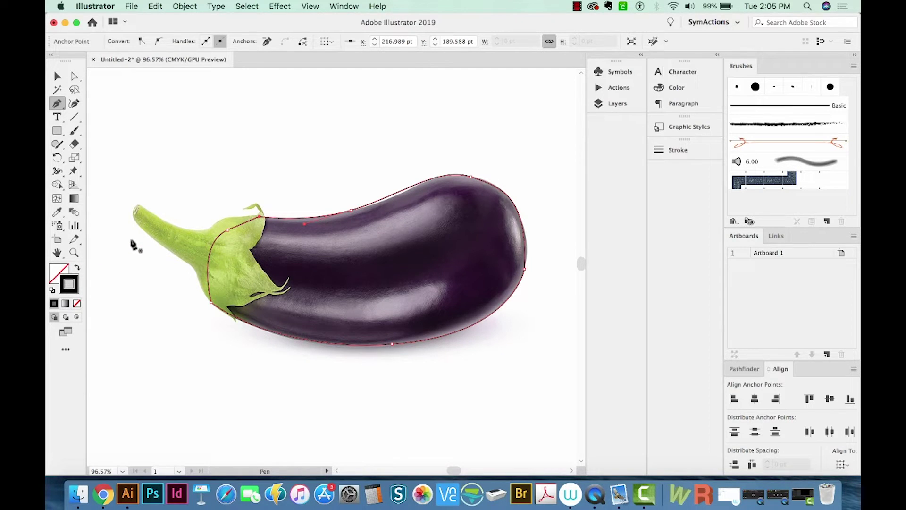
pyautogui.press('/')
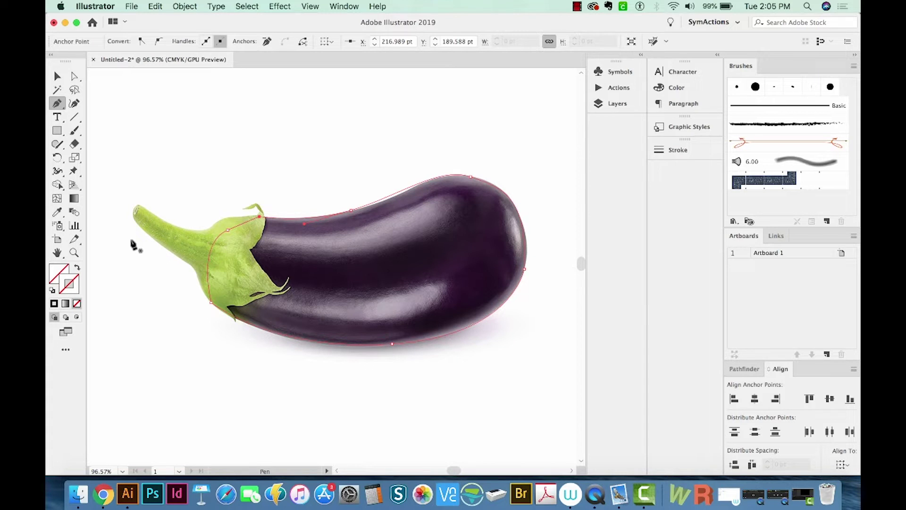
pyautogui.press('a')
pyautogui.click(407, 200)
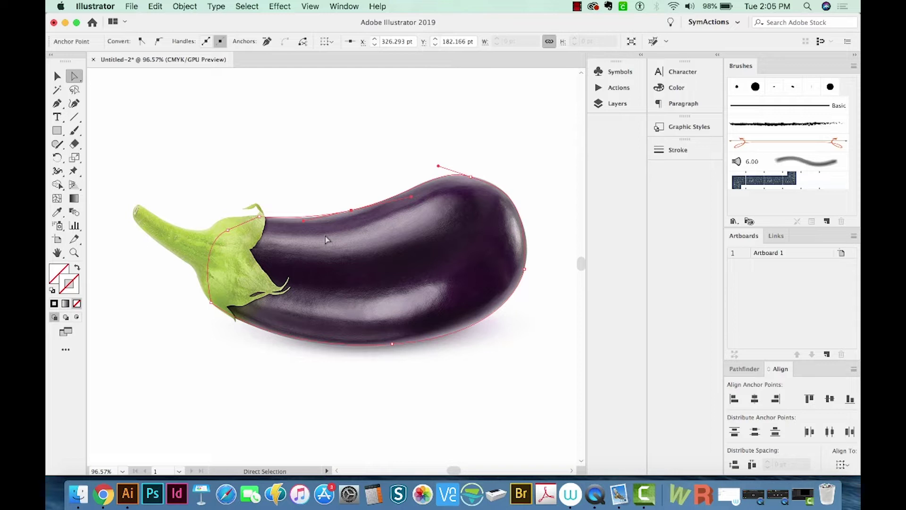
# Turn the outline into a gradient mesh and add vertical mesh lines along its top edge.
pyautogui.click(57, 198)
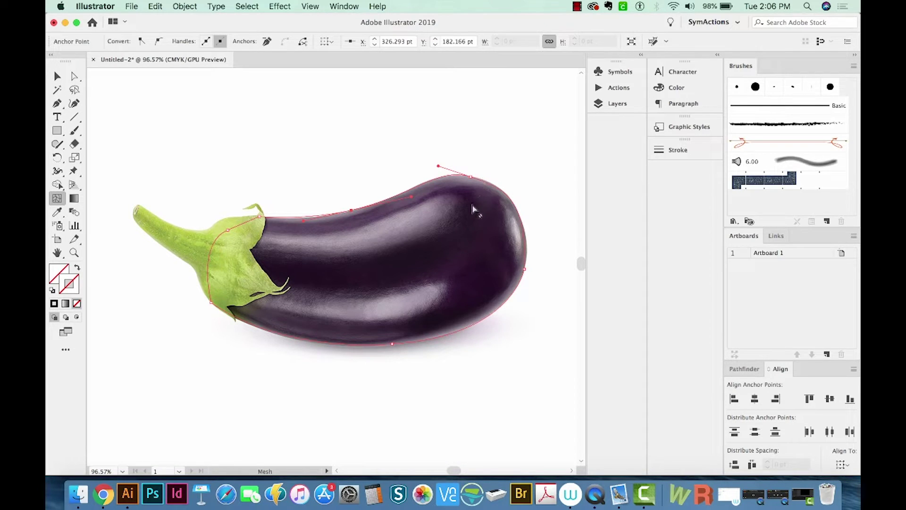
pyautogui.click(492, 184)
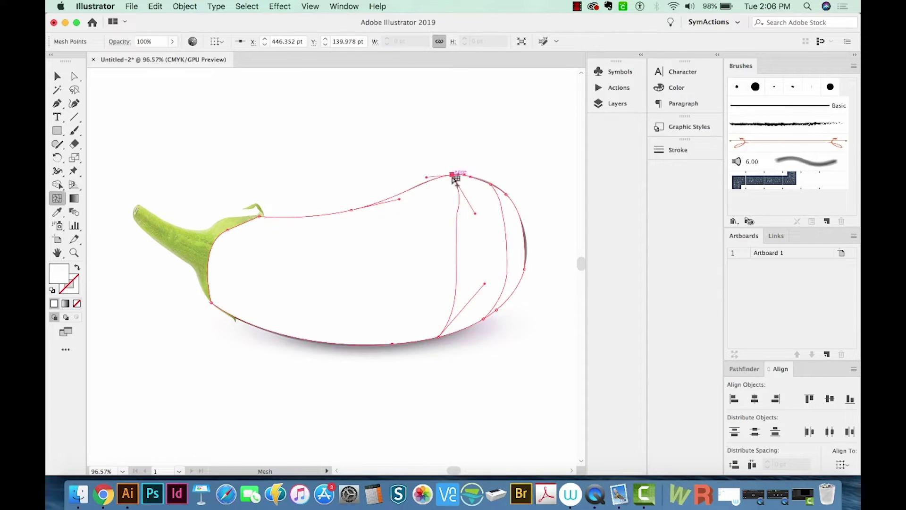
pyautogui.click(421, 185)
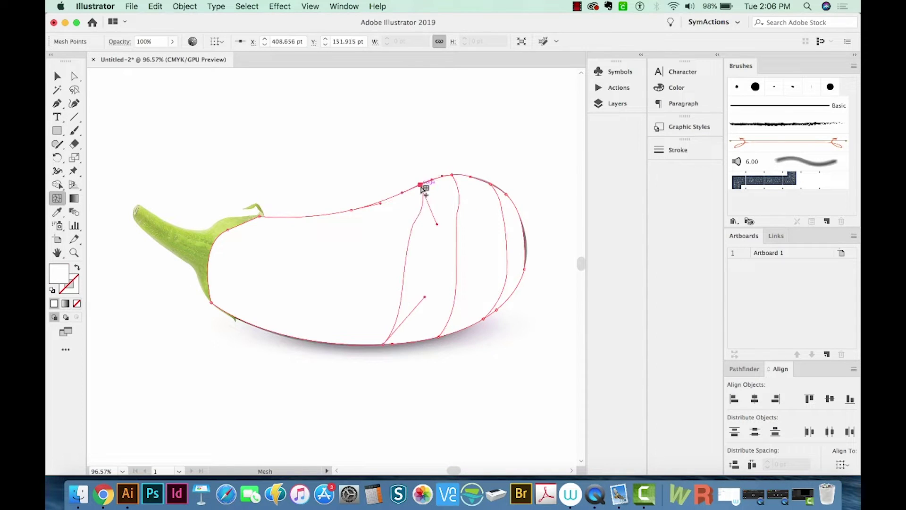
pyautogui.click(375, 205)
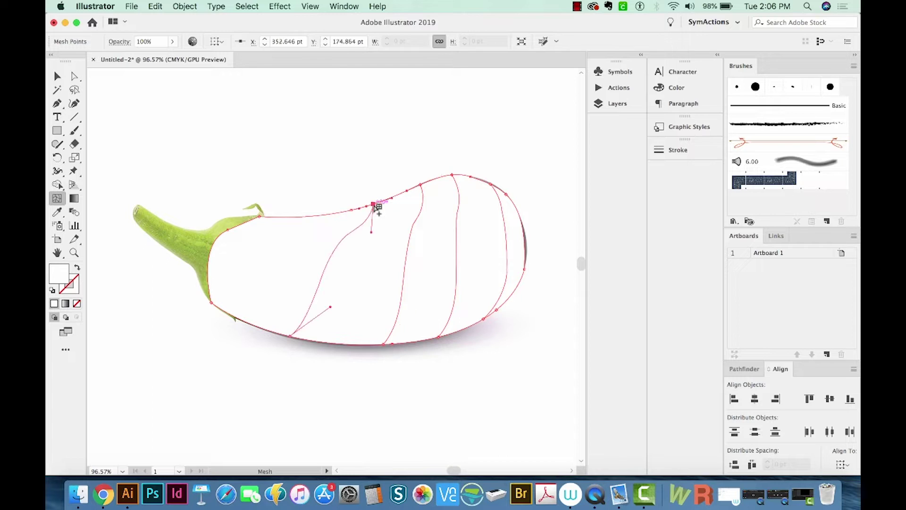
pyautogui.click(321, 215)
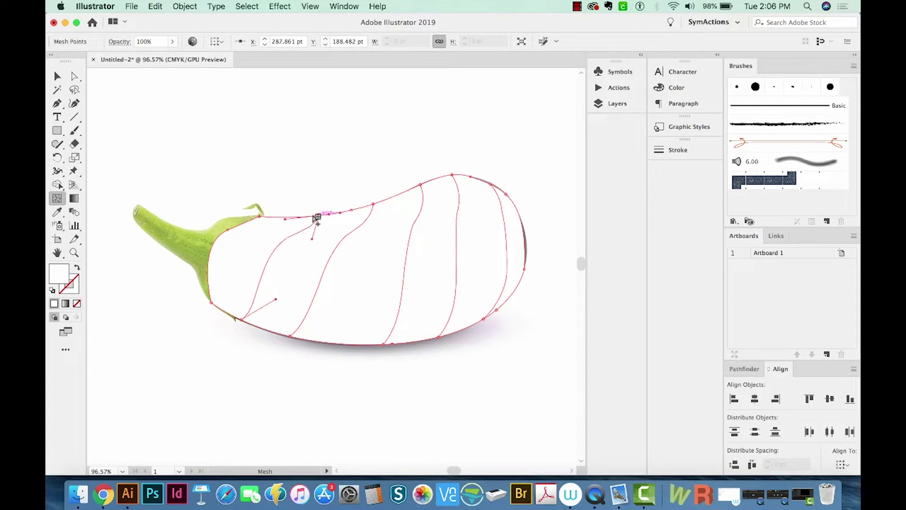
pyautogui.click(280, 218)
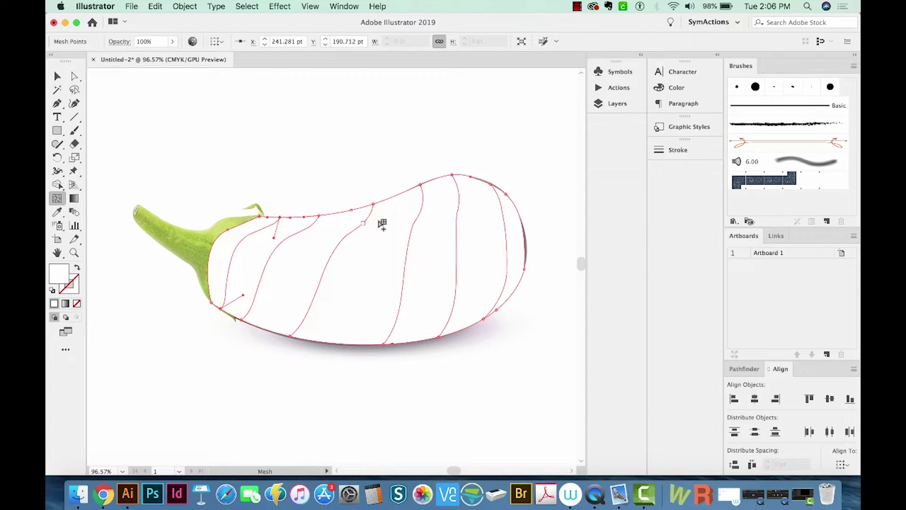
pyautogui.click(401, 193)
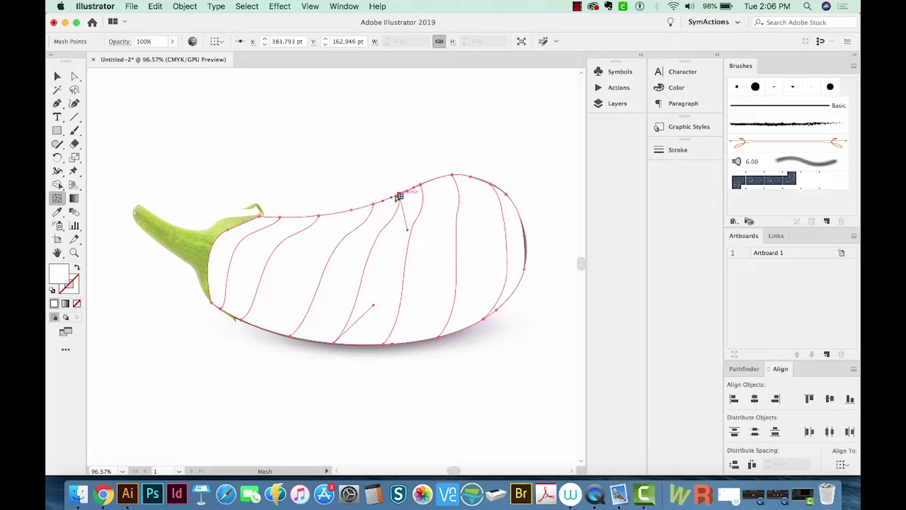
pyautogui.click(342, 213)
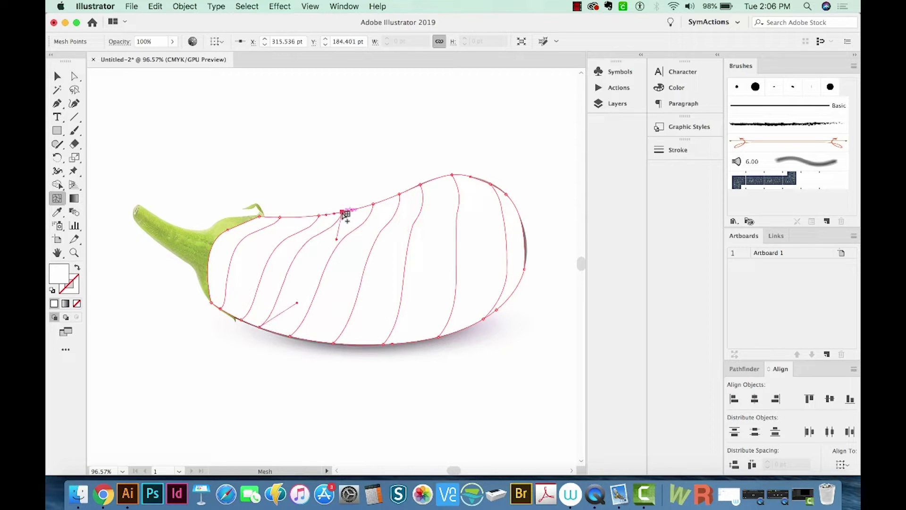
# Add horizontal mesh lines down the eggplant's left end.
pyautogui.click(241, 230)
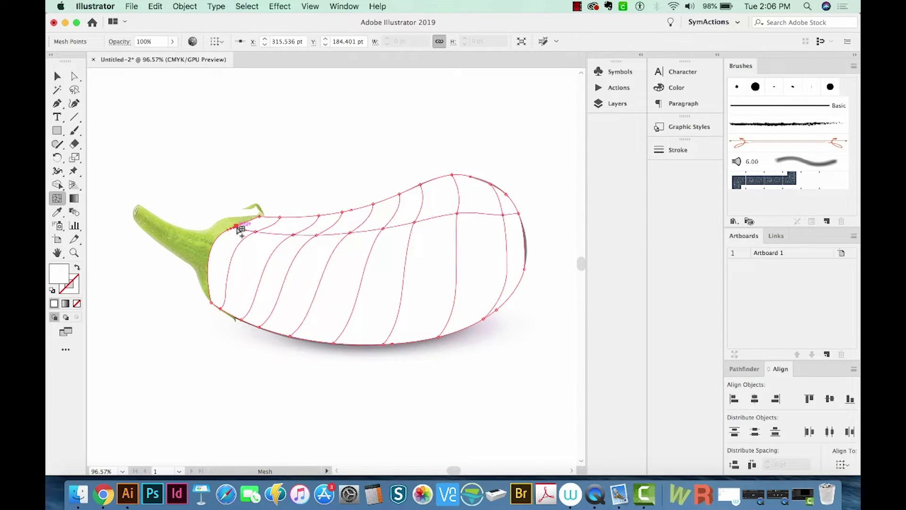
pyautogui.click(215, 248)
pyautogui.click(208, 281)
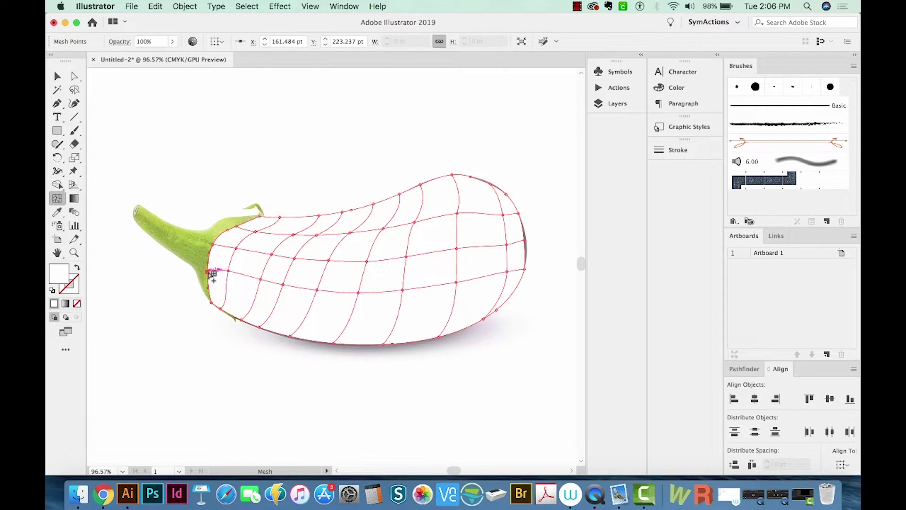
pyautogui.click(216, 301)
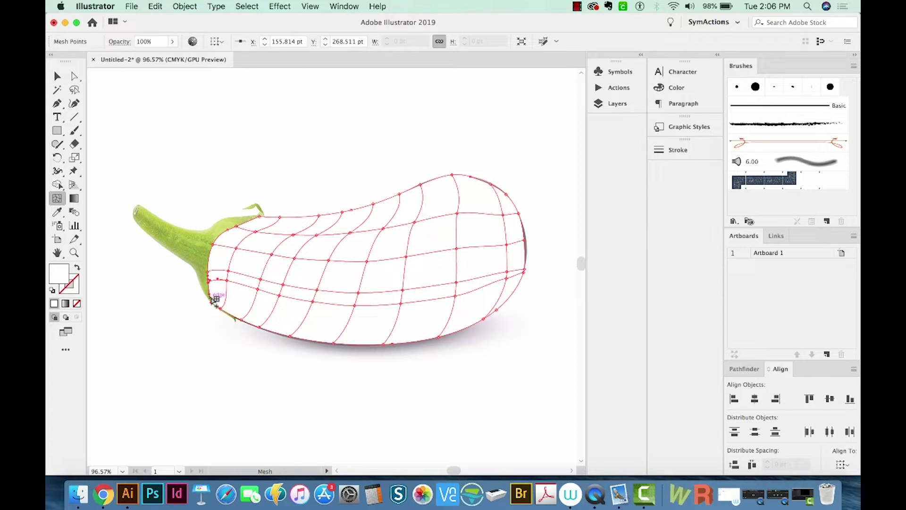
pyautogui.click(213, 300)
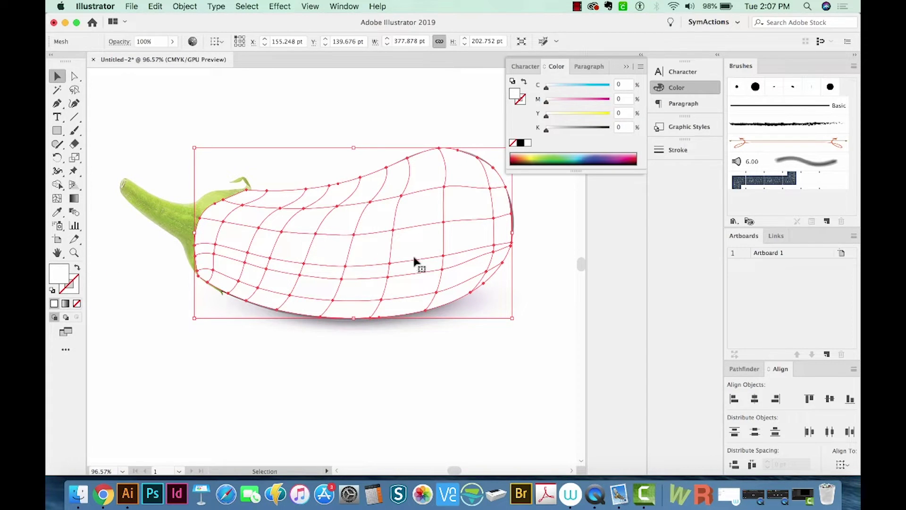
# Move the mesh eggplant down below the photo.
pyautogui.press('space')
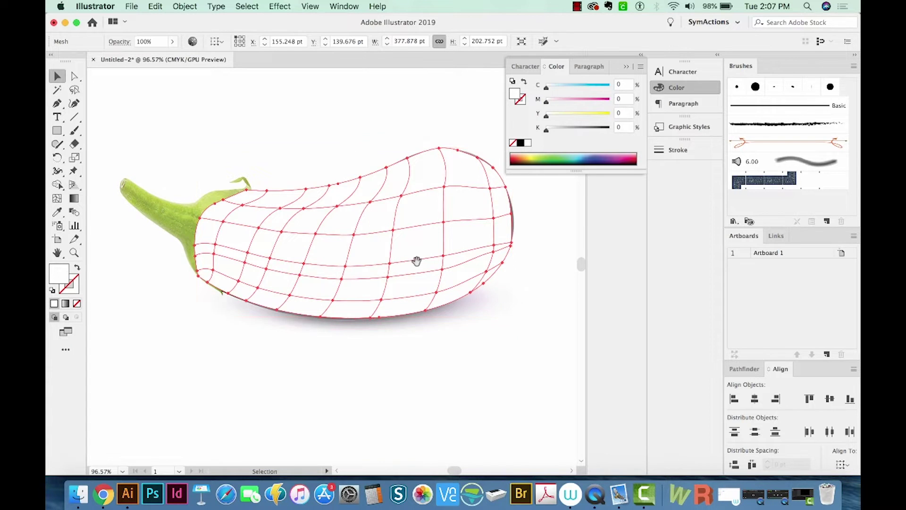
pyautogui.moveTo(416, 261); pyautogui.dragTo(371, 197)
pyautogui.moveTo(375, 144); pyautogui.dragTo(364, 338)
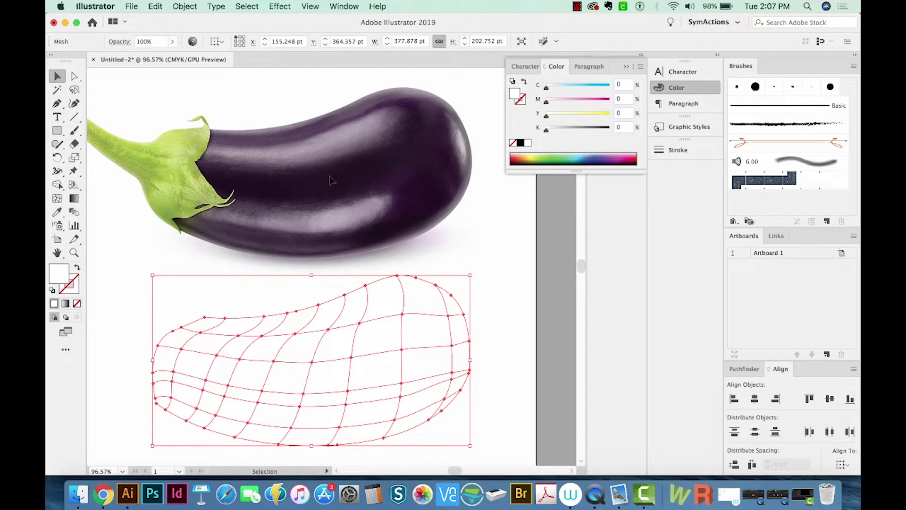
# Fill the mesh with purple sampled from the photo eggplant using the Eyedropper.
pyautogui.press('i')
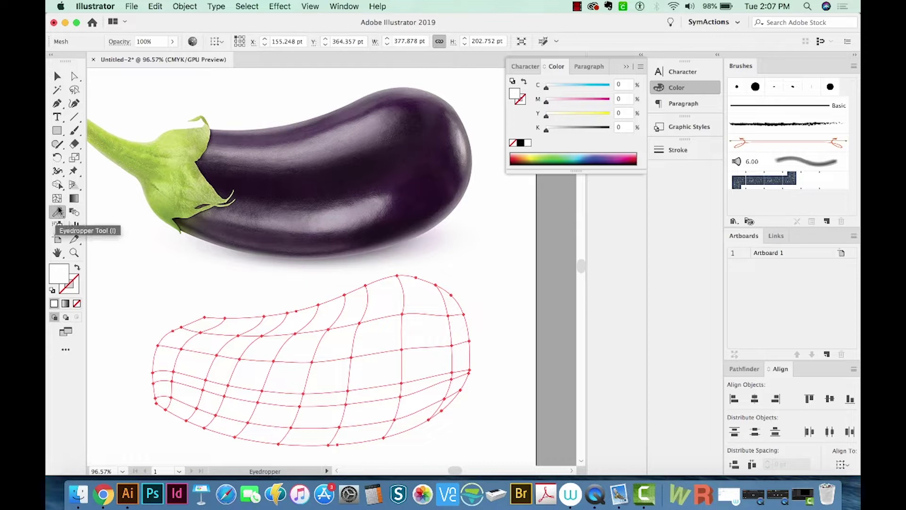
pyautogui.click(314, 163)
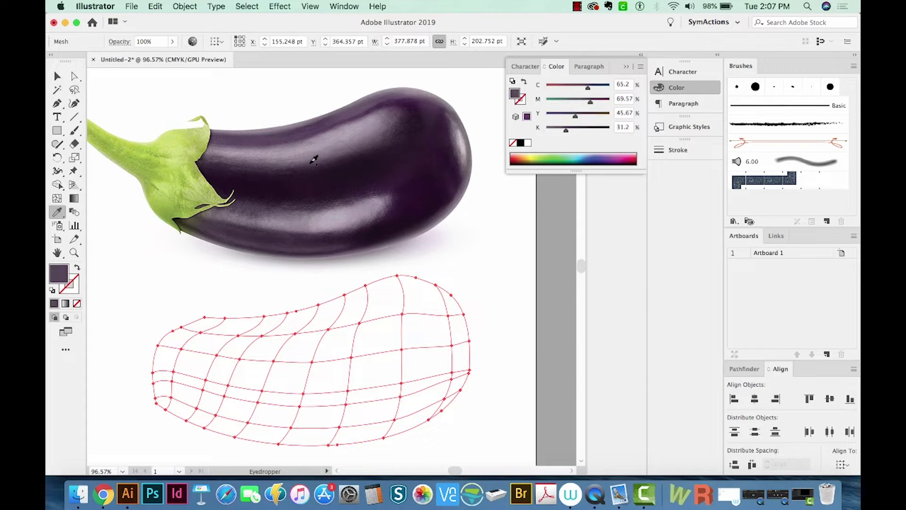
pyautogui.scroll(-3, 299, 222)
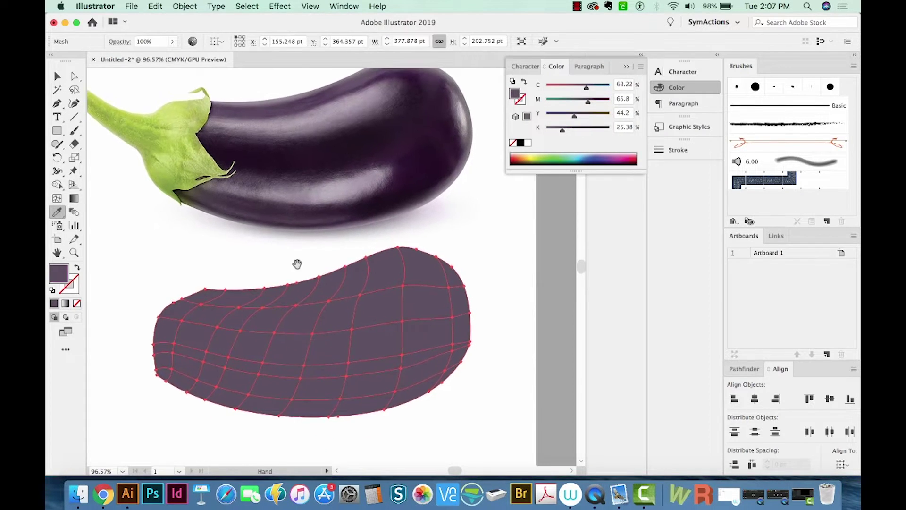
pyautogui.moveTo(301, 303); pyautogui.dragTo(306, 305)
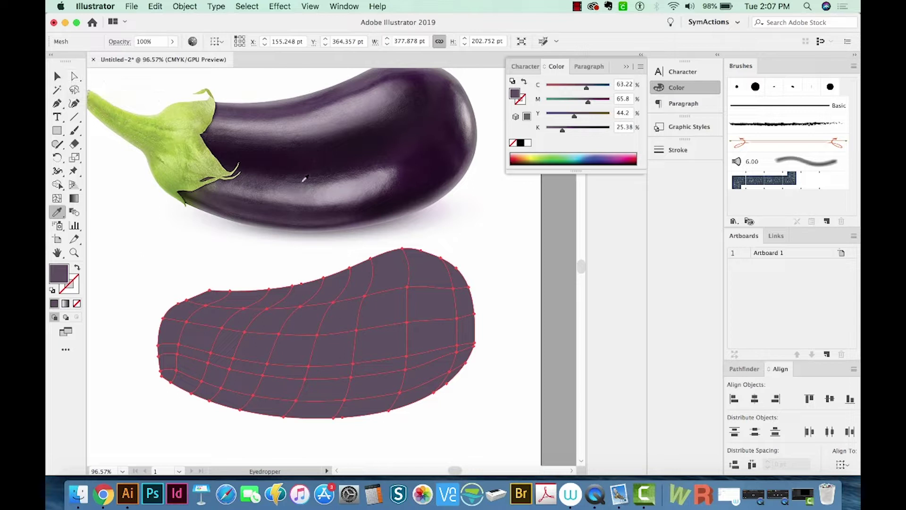
pyautogui.press('a')
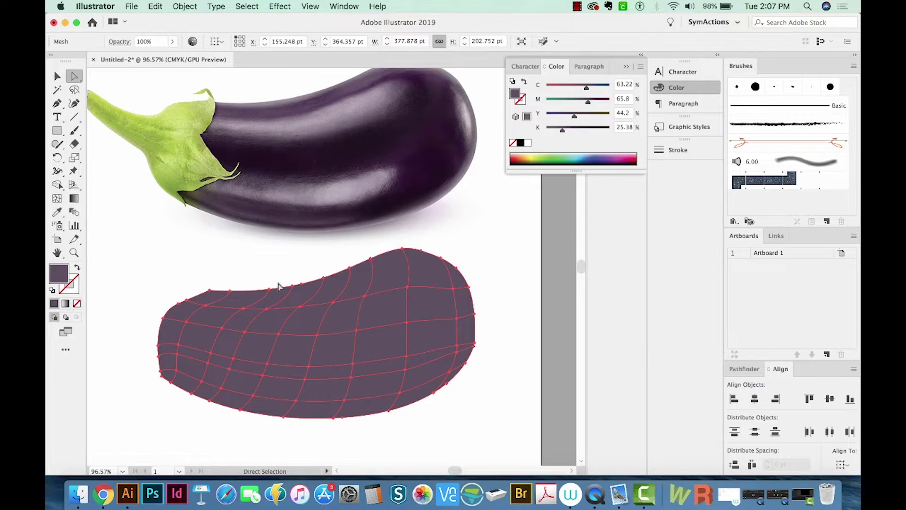
# Select the bottom-edge mesh points and give them a darker purple sampled from the photo.
pyautogui.click(163, 398)
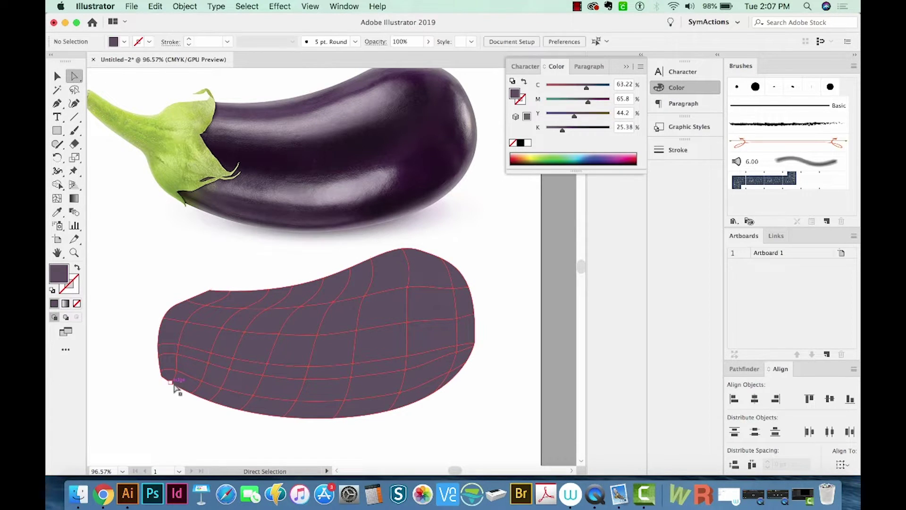
pyautogui.click(171, 383)
pyautogui.keyDown('shift'); pyautogui.click(209, 401); pyautogui.keyUp('shift')
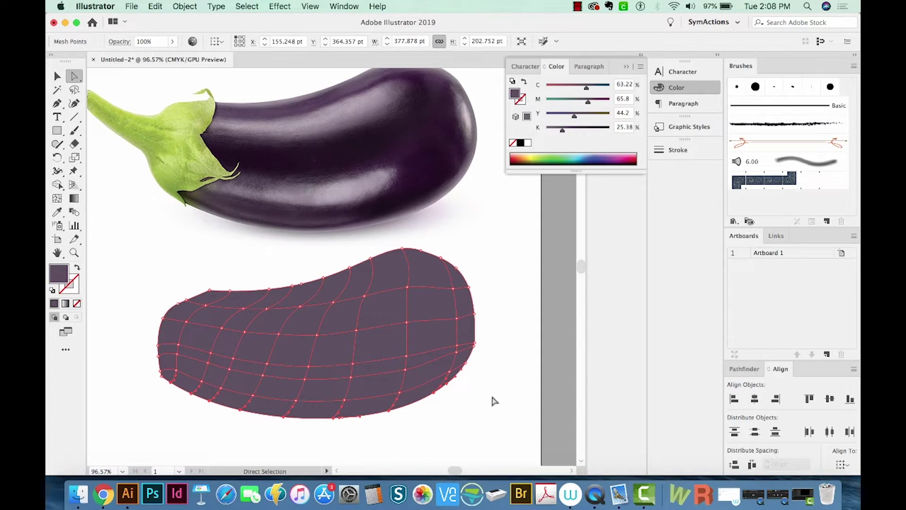
pyautogui.press('i')
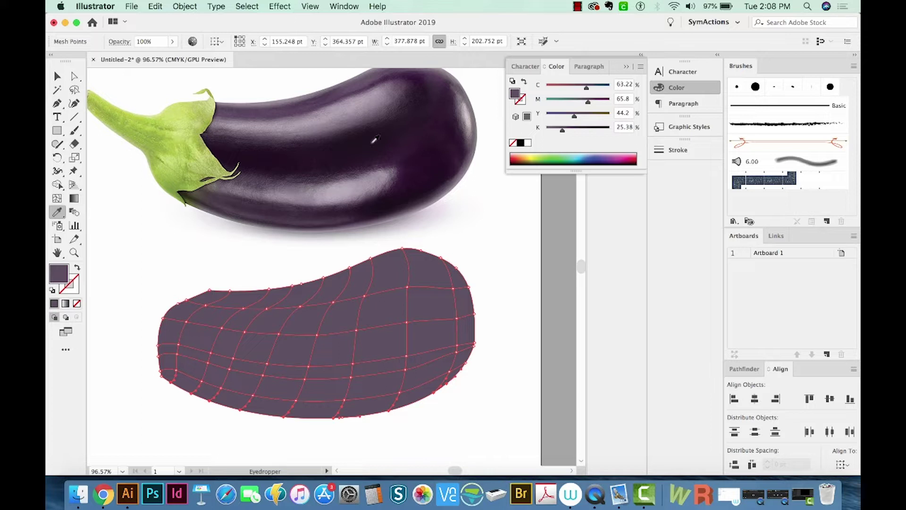
pyautogui.click(375, 216)
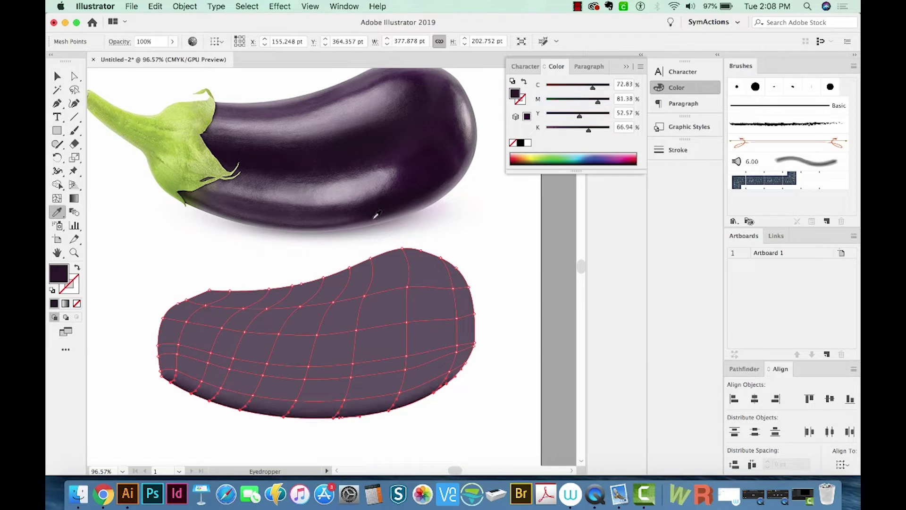
pyautogui.click(319, 334)
pyautogui.keyDown('super'); pyautogui.click(146, 382); pyautogui.keyUp('super')
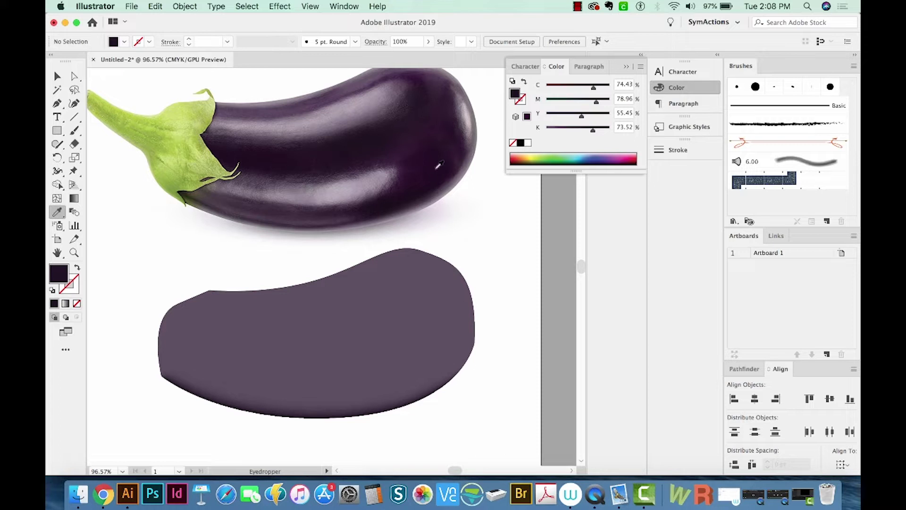
# Pull a lower mesh point down to reshape the mesh lines.
pyautogui.press('a')
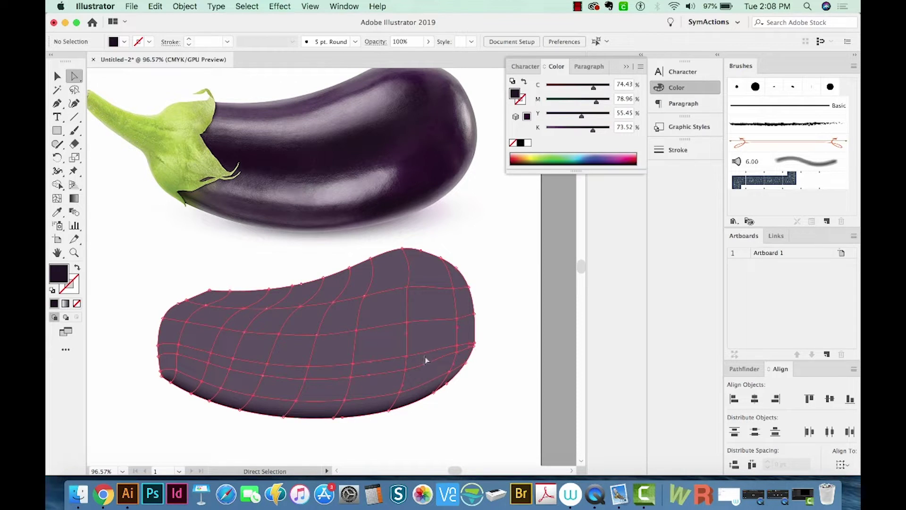
pyautogui.click(407, 356)
pyautogui.moveTo(407, 360); pyautogui.dragTo(409, 374)
pyautogui.click(409, 326)
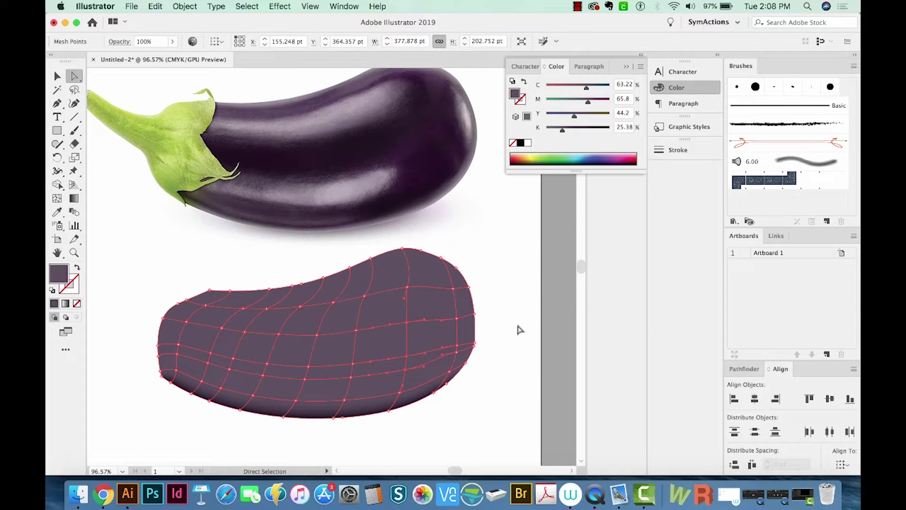
pyautogui.click(479, 367)
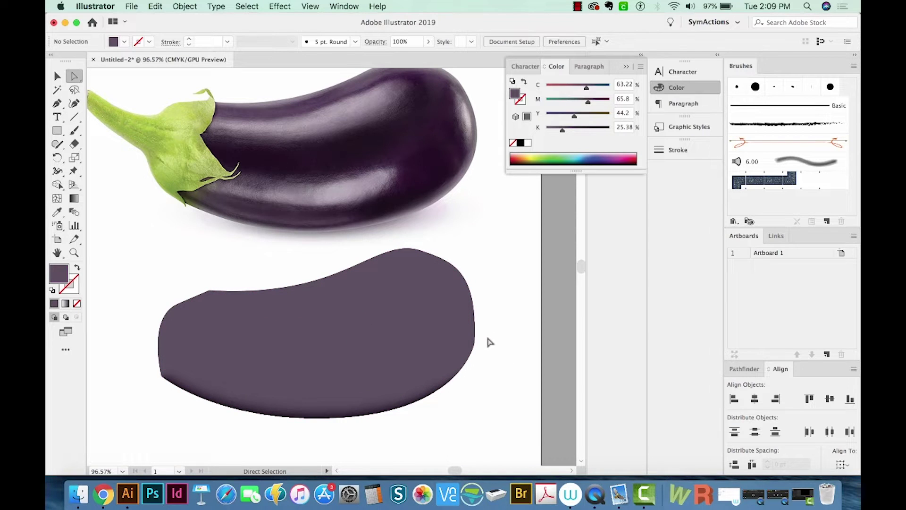
# Lasso the right-end mesh points and colour them dark purple sampled from the photo.
pyautogui.press('q')
pyautogui.moveTo(419, 393)
pyautogui.mouseDown()
pyautogui.moveTo(472, 350)
pyautogui.moveTo(461, 321)
pyautogui.mouseUp()
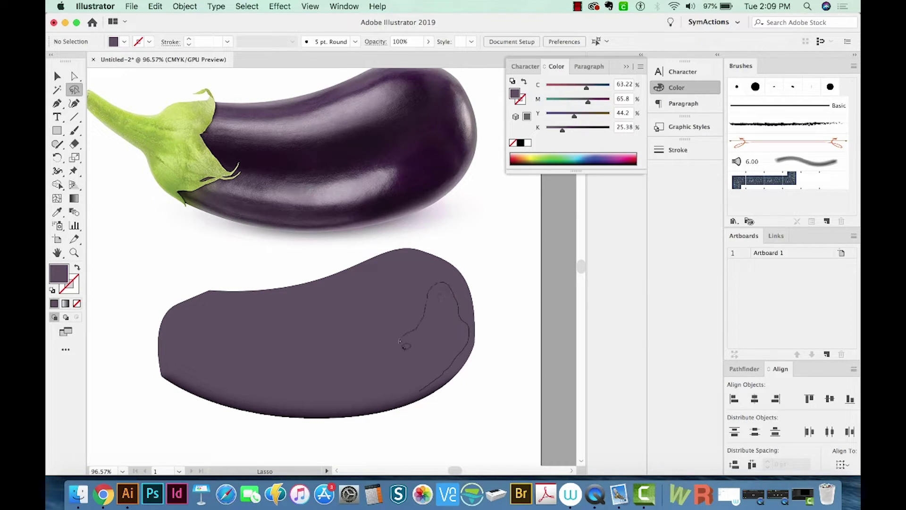
pyautogui.moveTo(384, 387)
pyautogui.mouseDown()
pyautogui.moveTo(363, 411)
pyautogui.moveTo(437, 389)
pyautogui.mouseUp()
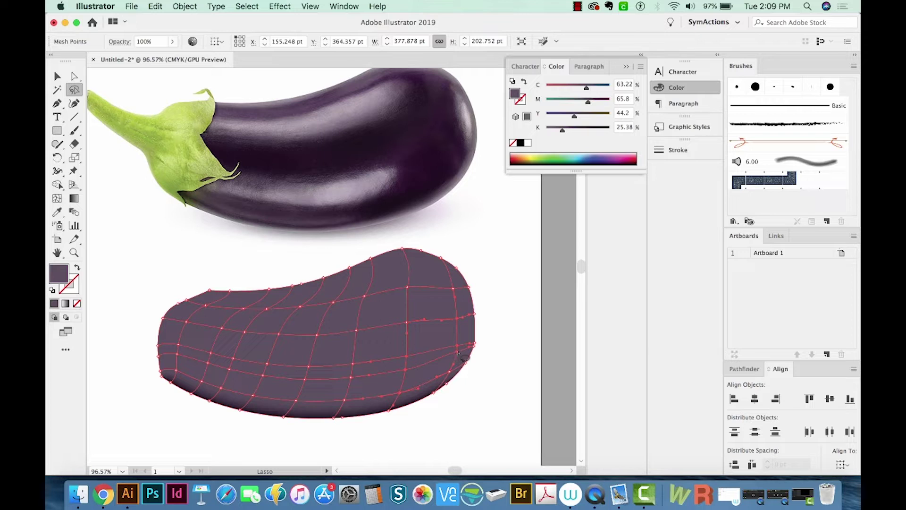
pyautogui.press('i')
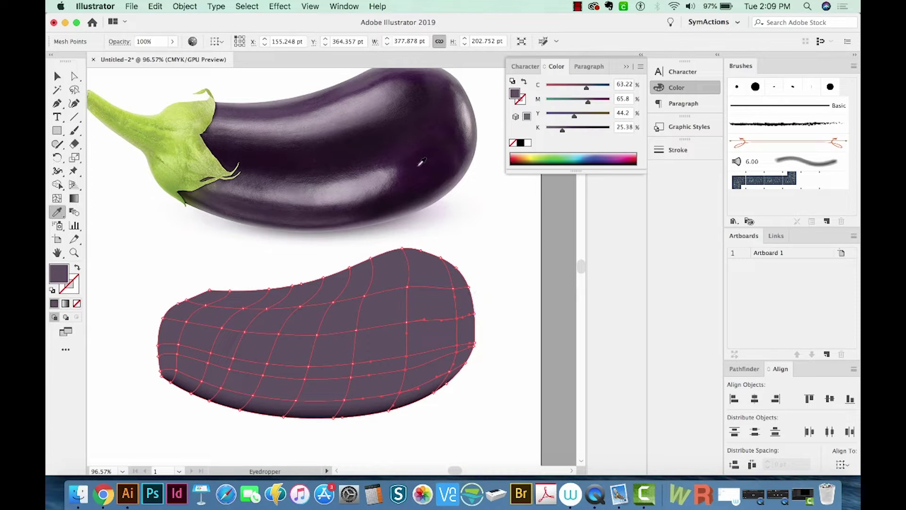
pyautogui.click(422, 163)
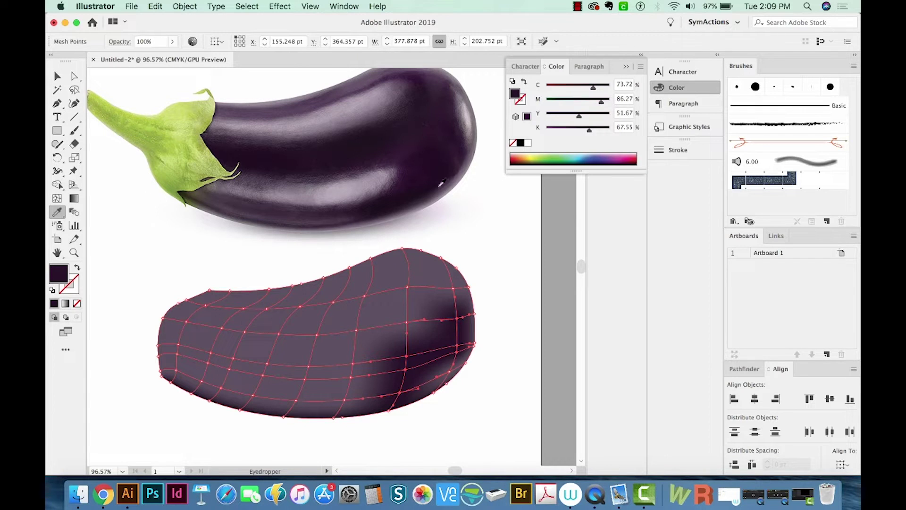
pyautogui.press('u')
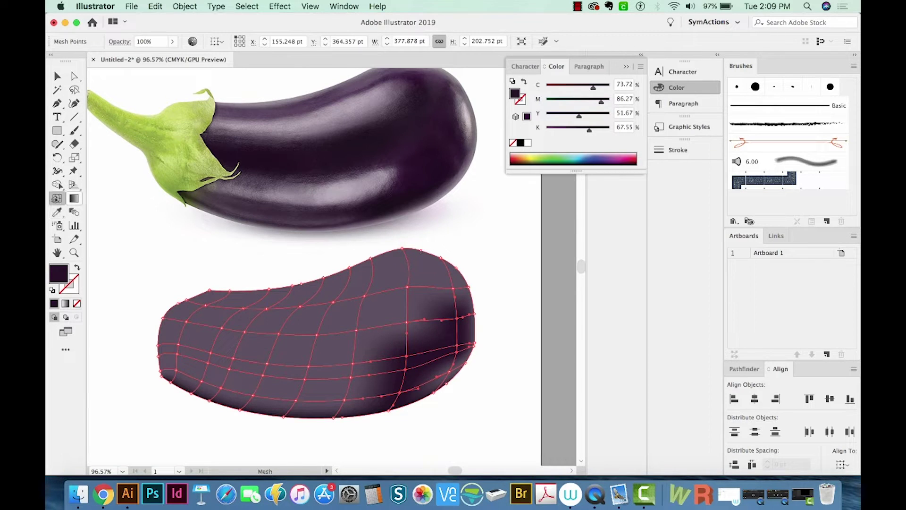
# Add a mesh line, then tint lasso-selected points with a light purple highlight from the photo.
pyautogui.click(428, 252)
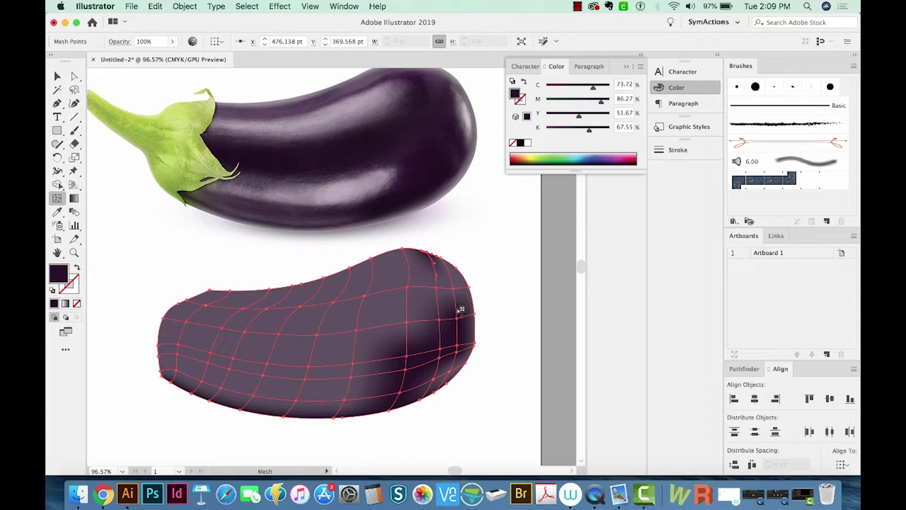
pyautogui.press('q')
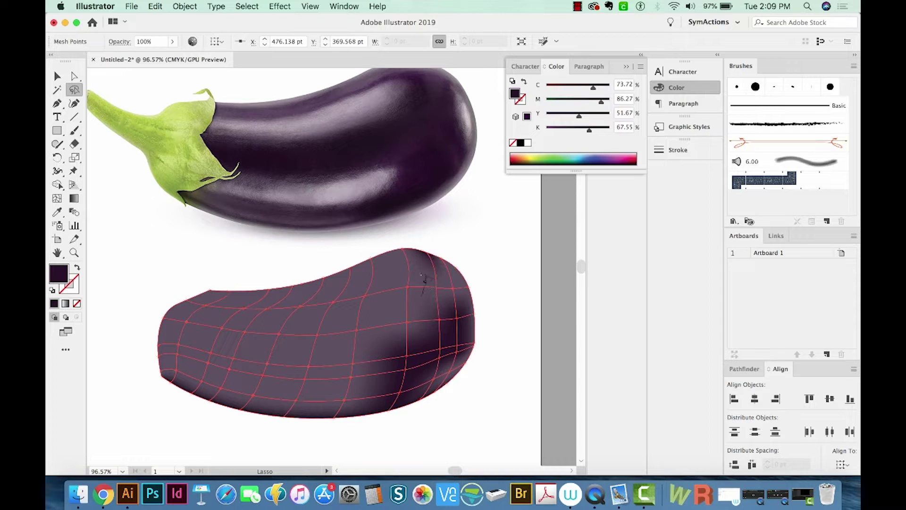
pyautogui.moveTo(228, 348); pyautogui.dragTo(339, 350)
pyautogui.moveTo(425, 293); pyautogui.dragTo(426, 294)
pyautogui.press('i')
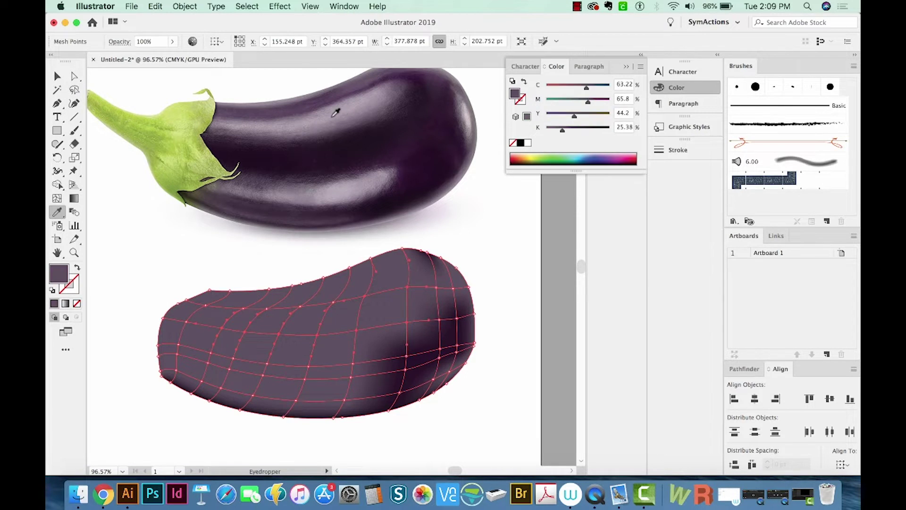
pyautogui.click(335, 113)
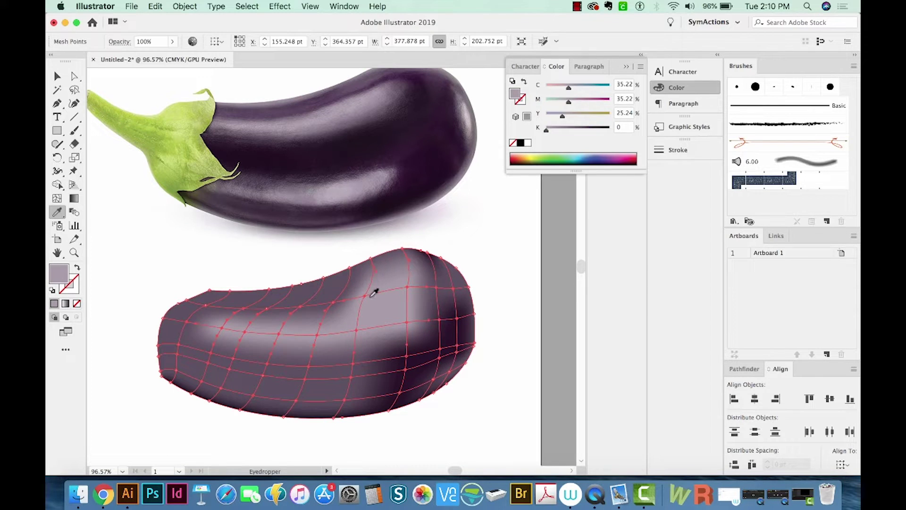
# Lasso more mesh points and fill them with dark purple sampled from the photo eggplant.
pyautogui.press('q')
pyautogui.moveTo(383, 282)
pyautogui.mouseDown()
pyautogui.moveTo(353, 303)
pyautogui.moveTo(402, 300)
pyautogui.moveTo(420, 286)
pyautogui.moveTo(379, 283)
pyautogui.mouseUp()
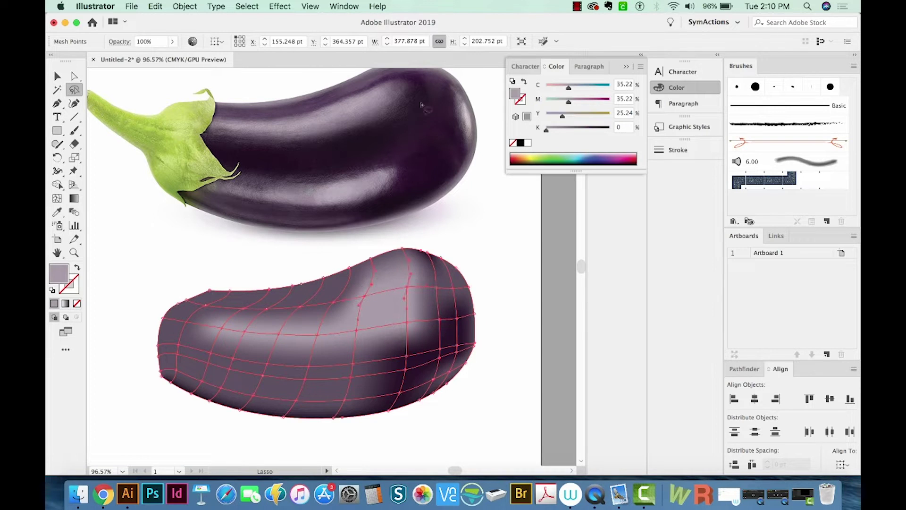
pyautogui.press('space')
pyautogui.moveTo(404, 130); pyautogui.dragTo(404, 148)
pyautogui.press('i')
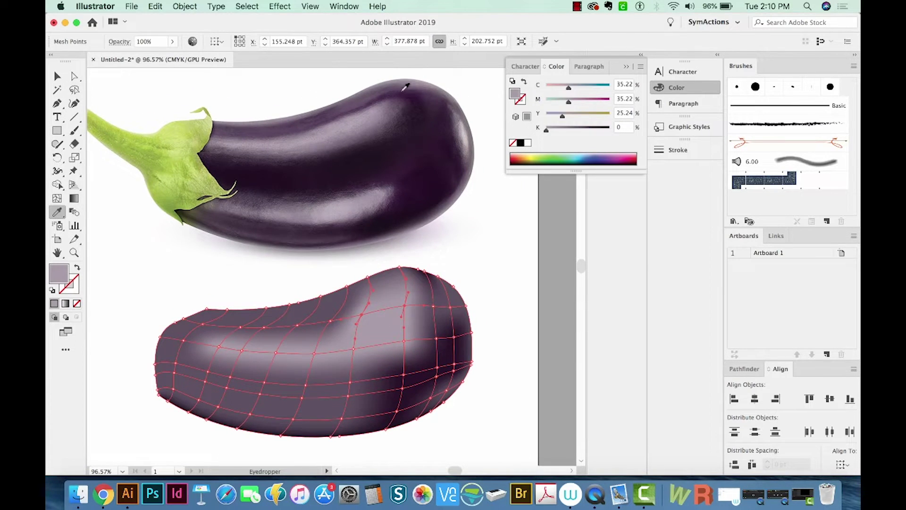
pyautogui.click(405, 85)
pyautogui.click(405, 85)
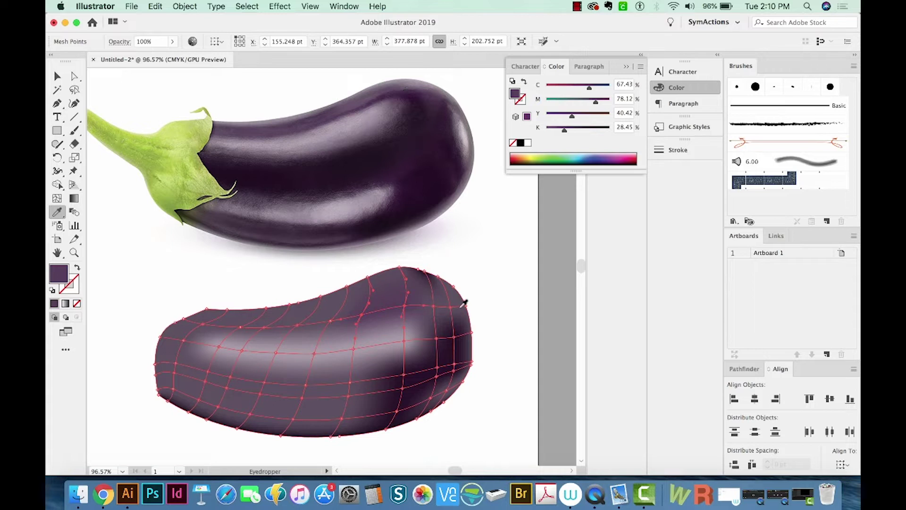
# Lasso the right-edge mesh points and sample a pale mauve rim colour from the photo onto them.
pyautogui.press('u')
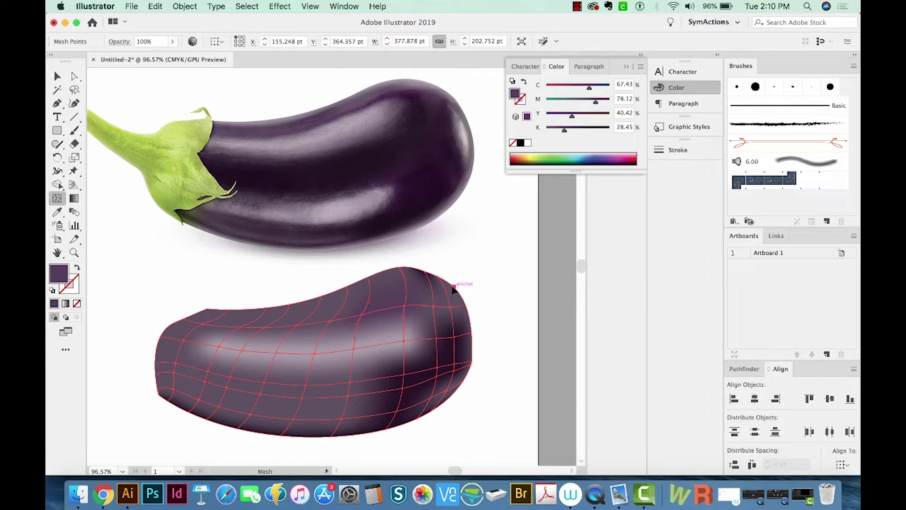
pyautogui.click(456, 296)
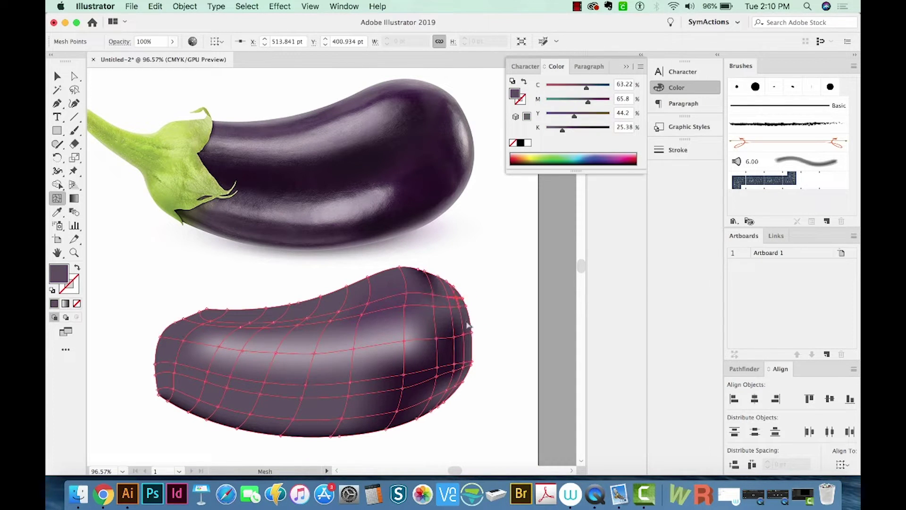
pyautogui.press('super+z')
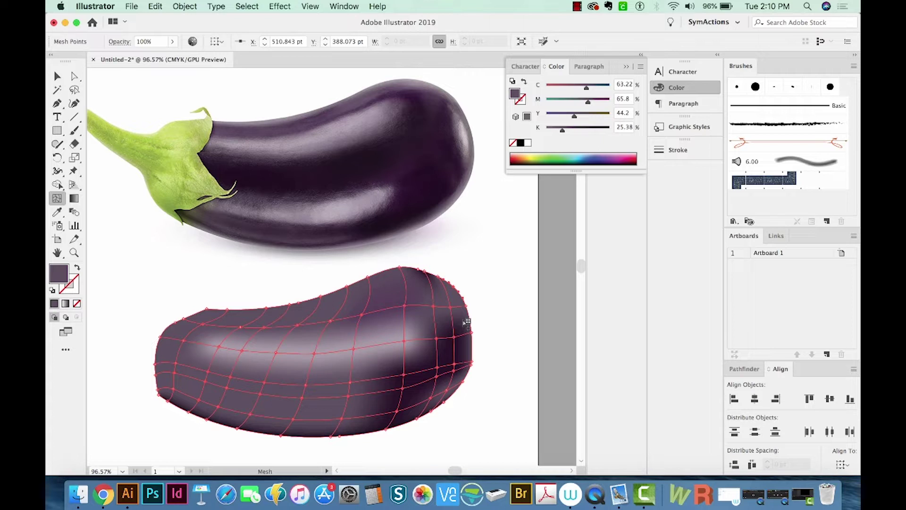
pyautogui.click(454, 337)
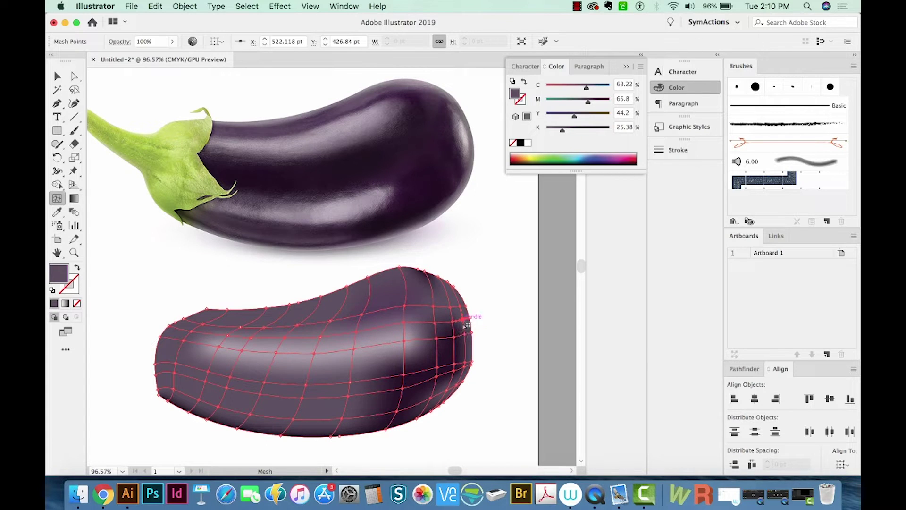
pyautogui.press('q')
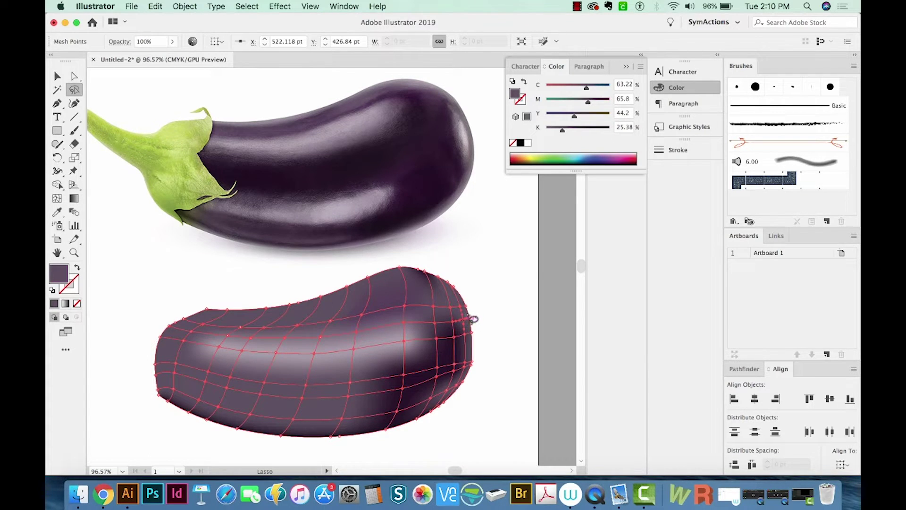
pyautogui.moveTo(466, 312)
pyautogui.mouseDown()
pyautogui.moveTo(461, 303)
pyautogui.moveTo(455, 312)
pyautogui.mouseUp()
pyautogui.moveTo(461, 368)
pyautogui.mouseDown()
pyautogui.moveTo(471, 371)
pyautogui.moveTo(474, 324)
pyautogui.moveTo(489, 307)
pyautogui.mouseUp()
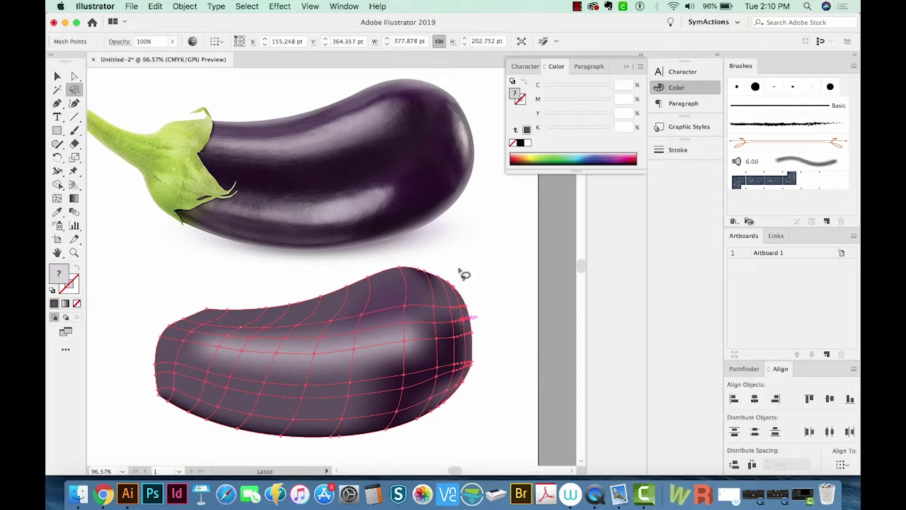
pyautogui.press('i')
pyautogui.click(463, 135)
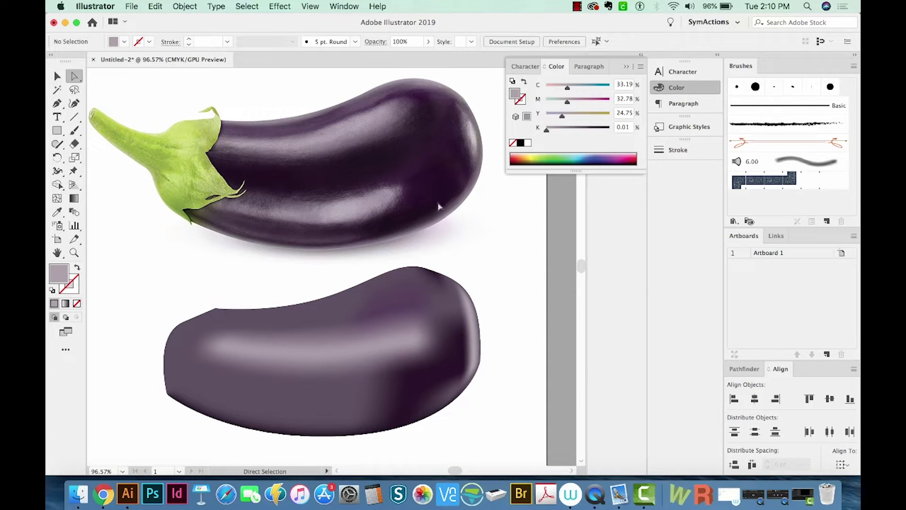
# Darken a lasso-selected group of points down the mesh eggplant with photo-sampled dark purple.
pyautogui.press('q')
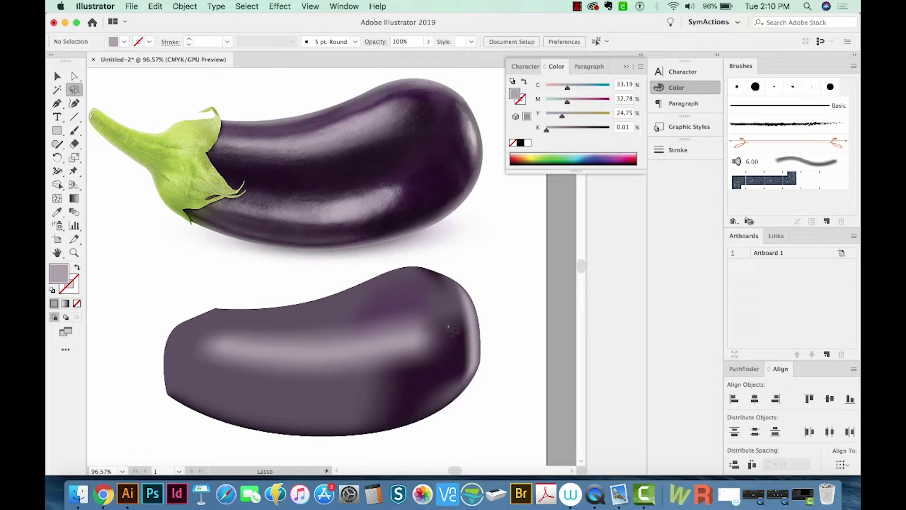
pyautogui.moveTo(396, 311)
pyautogui.mouseDown()
pyautogui.moveTo(413, 338)
pyautogui.moveTo(404, 383)
pyautogui.moveTo(449, 345)
pyautogui.mouseUp()
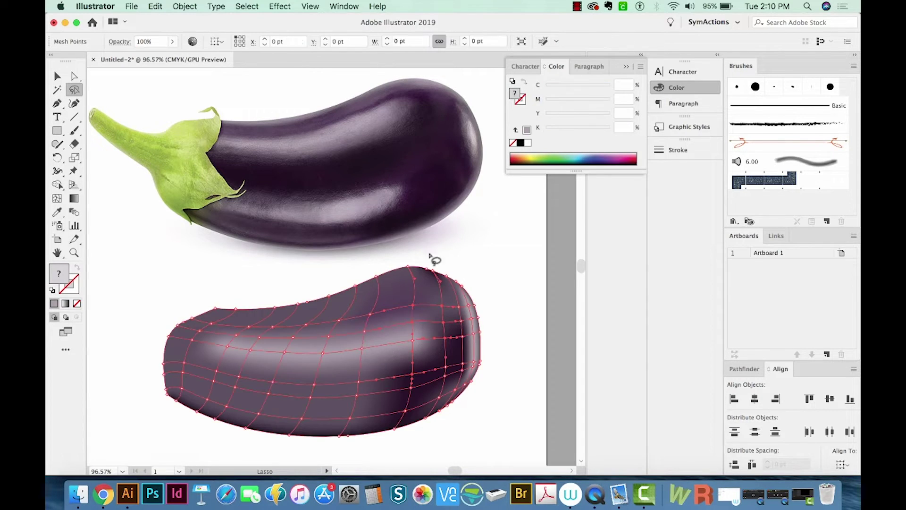
pyautogui.press('i')
pyautogui.click(413, 137)
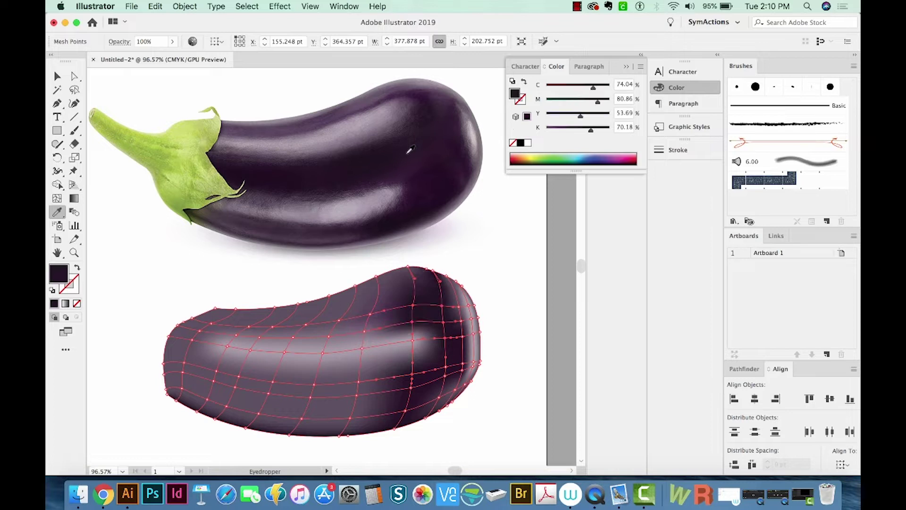
# Lasso a wider band across the lower body and fill it with purple from the photo.
pyautogui.press('q')
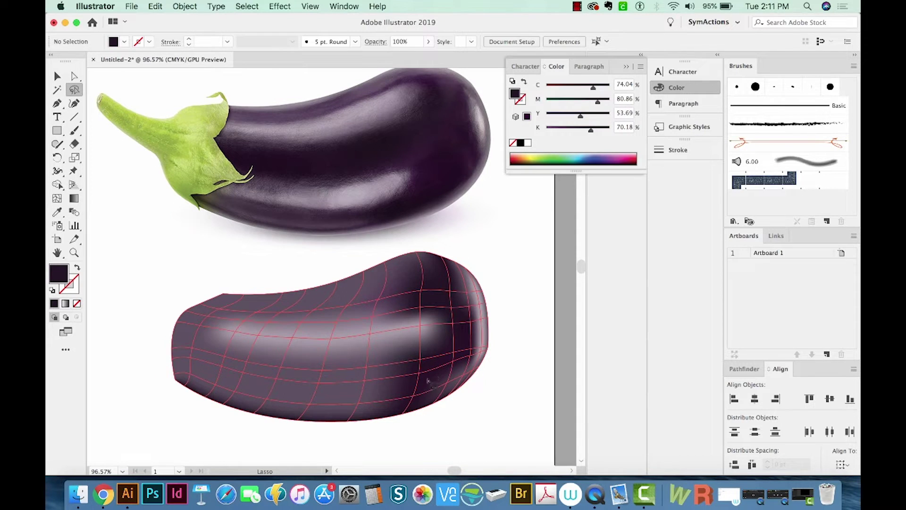
pyautogui.moveTo(438, 359); pyautogui.dragTo(391, 366)
pyautogui.moveTo(307, 381); pyautogui.dragTo(244, 371)
pyautogui.moveTo(301, 399)
pyautogui.mouseDown()
pyautogui.moveTo(410, 389)
pyautogui.moveTo(450, 366)
pyautogui.mouseUp()
pyautogui.press('i')
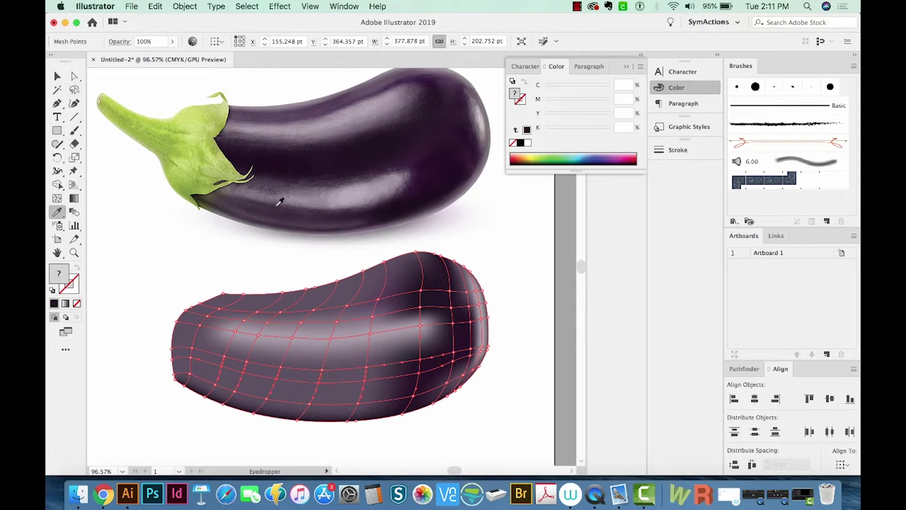
pyautogui.click(284, 212)
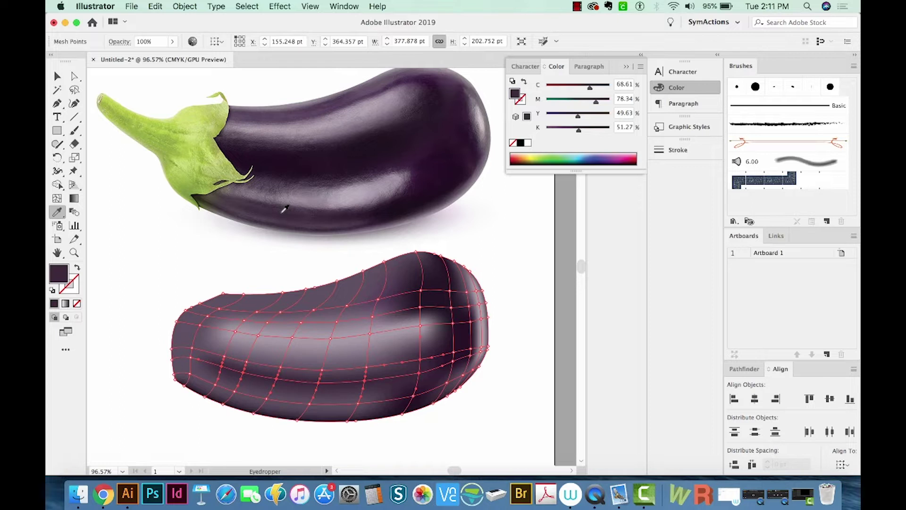
pyautogui.scroll(2, 480, 384)
pyautogui.press('a')
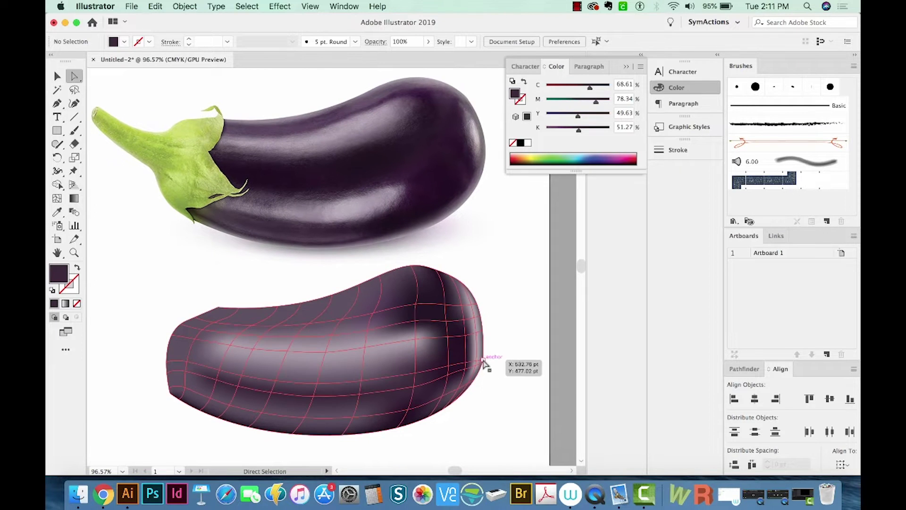
pyautogui.moveTo(462, 377); pyautogui.dragTo(473, 368)
# Deselect to preview the shading, then lasso a band of interior highlight mesh points.
pyautogui.press('v')
pyautogui.click(502, 390)
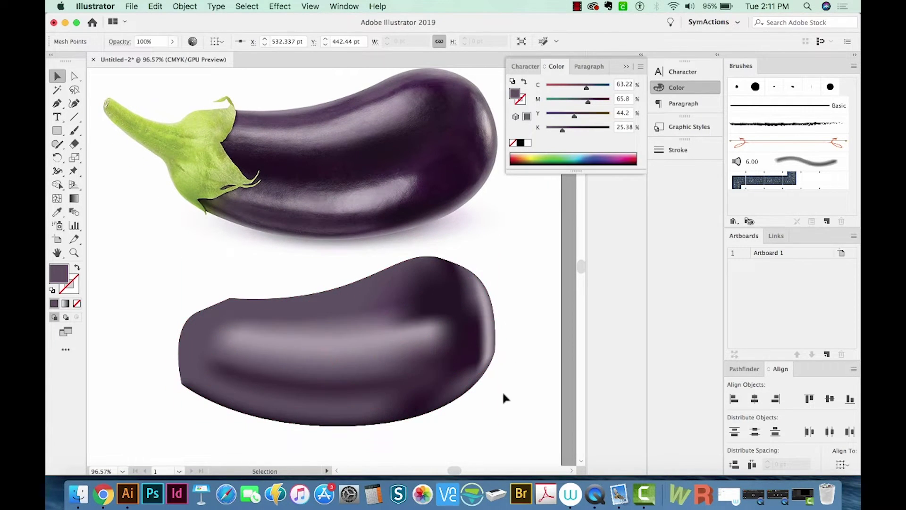
pyautogui.hscroll(3, 516, 385)
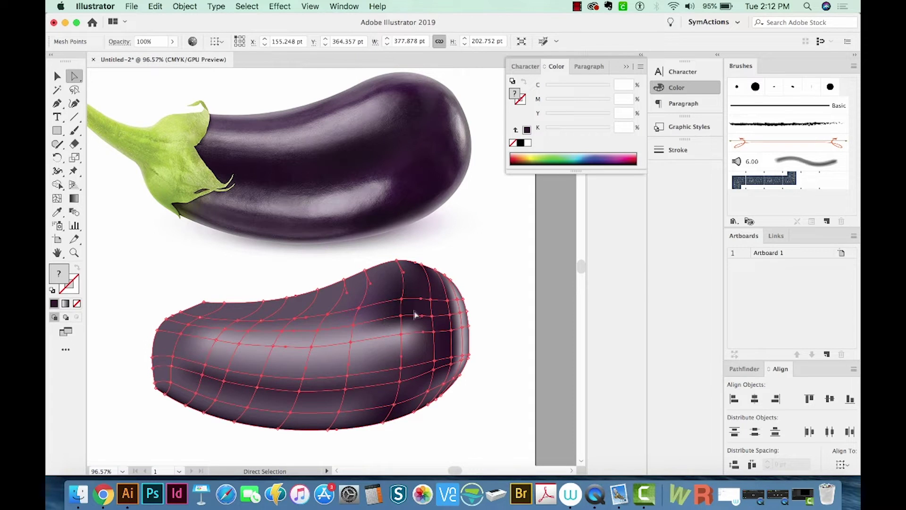
pyautogui.press('q')
pyautogui.moveTo(331, 314)
pyautogui.mouseDown()
pyautogui.moveTo(327, 365)
pyautogui.moveTo(417, 343)
pyautogui.moveTo(414, 291)
pyautogui.moveTo(418, 303)
pyautogui.moveTo(408, 284)
pyautogui.mouseUp()
pyautogui.press('a')
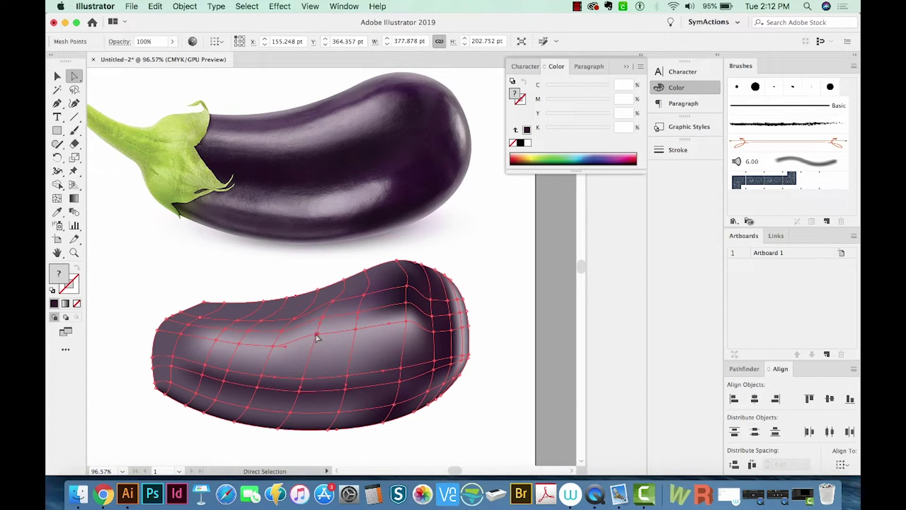
# Drag the highlight mesh points down-left to curve the streak, undoing one move.
pyautogui.moveTo(316, 335); pyautogui.dragTo(312, 350)
pyautogui.press('super+z')
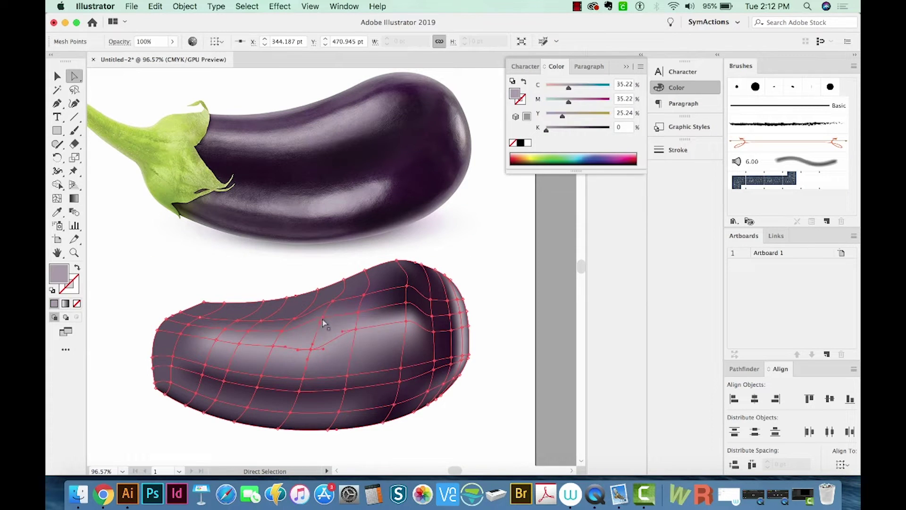
pyautogui.moveTo(322, 319); pyautogui.dragTo(314, 333)
pyautogui.moveTo(331, 302); pyautogui.dragTo(319, 318)
pyautogui.press('v')
pyautogui.click(440, 439)
pyautogui.moveTo(440, 439); pyautogui.dragTo(431, 435)
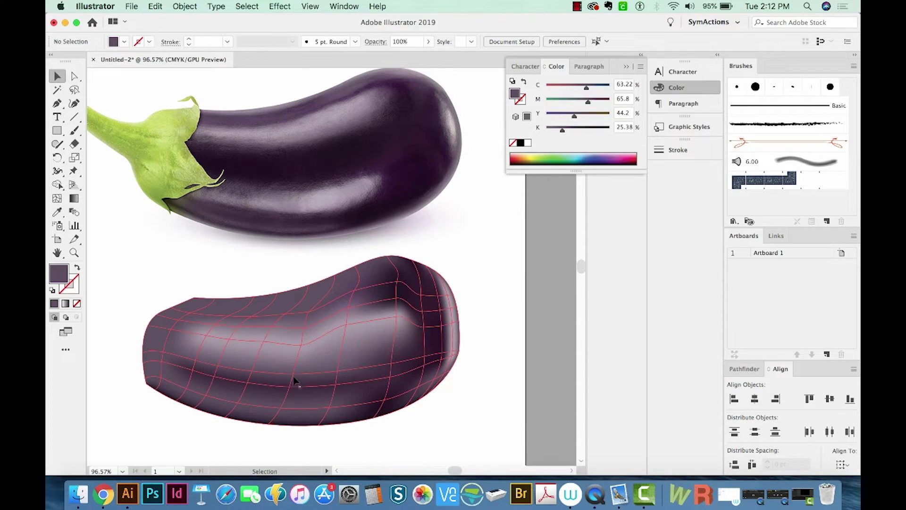
pyautogui.hscroll(-3, 360, 180)
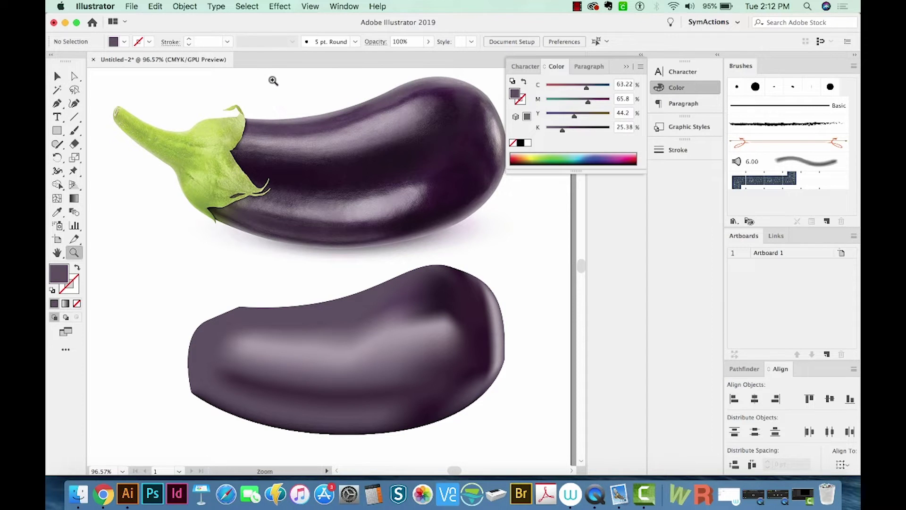
# Zoom in on the photo eggplant's green stem and calyx.
pyautogui.press('z')
pyautogui.scroll(1, 279, 77)
pyautogui.moveTo(278, 95); pyautogui.dragTo(97, 291)
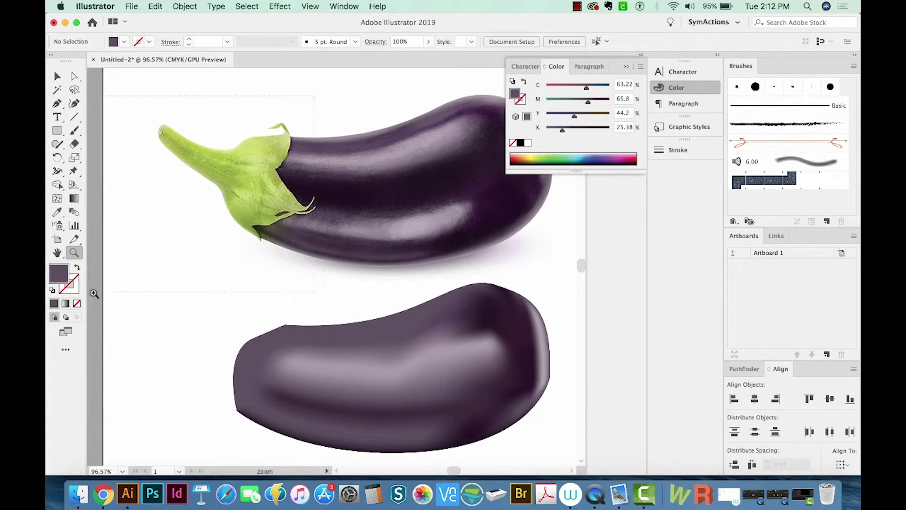
pyautogui.hscroll(5, 412, 249)
pyautogui.scroll(2, 413, 249)
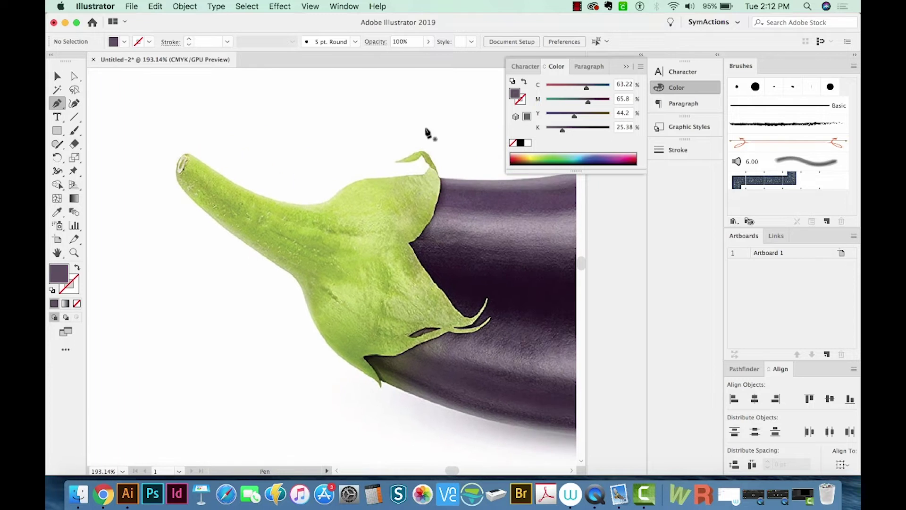
# Trace the stem's top edge, tip and underside with the Pen, down to the calyx's lower tip.
pyautogui.press('p')
pyautogui.click(422, 174)
pyautogui.moveTo(338, 192); pyautogui.dragTo(320, 208)
pyautogui.moveTo(266, 197); pyautogui.dragTo(241, 187)
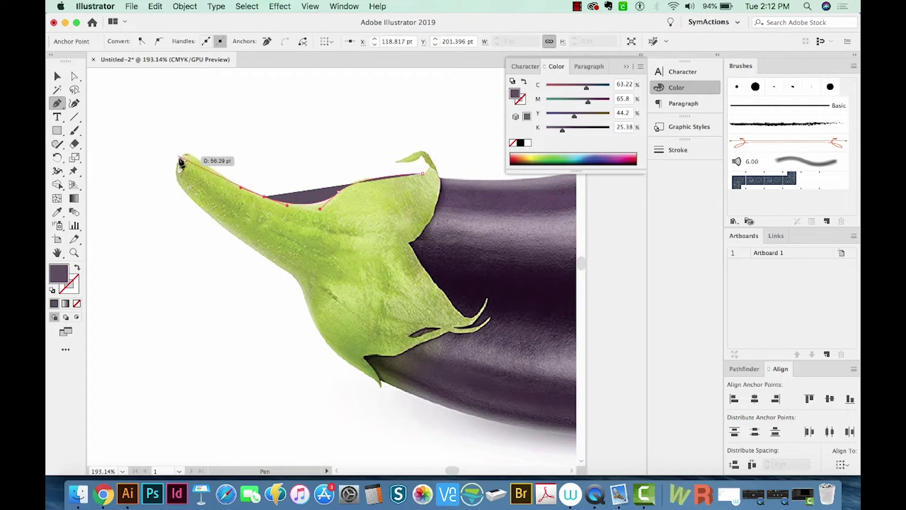
pyautogui.moveTo(181, 155); pyautogui.dragTo(172, 168)
pyautogui.moveTo(225, 228); pyautogui.dragTo(280, 271)
pyautogui.moveTo(302, 290); pyautogui.dragTo(303, 291)
pyautogui.click(302, 290)
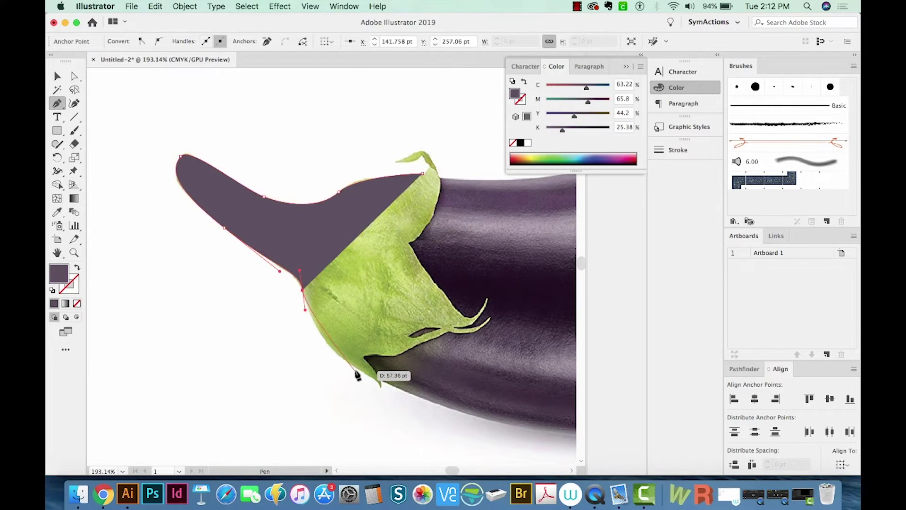
pyautogui.click(355, 368)
pyautogui.click(381, 387)
pyautogui.moveTo(383, 391)
pyautogui.mouseDown()
pyautogui.moveTo(388, 365)
pyautogui.moveTo(364, 333)
pyautogui.moveTo(361, 346)
pyautogui.moveTo(382, 368)
pyautogui.moveTo(346, 342)
pyautogui.moveTo(401, 362)
pyautogui.mouseUp()
# In Outline view, continue the path around the pointed calyx tips along the stem's lower edge.
pyautogui.hotkey('shift', 'x')
pyautogui.click(363, 356)
pyautogui.click(448, 331)
pyautogui.moveTo(490, 319); pyautogui.dragTo(499, 297)
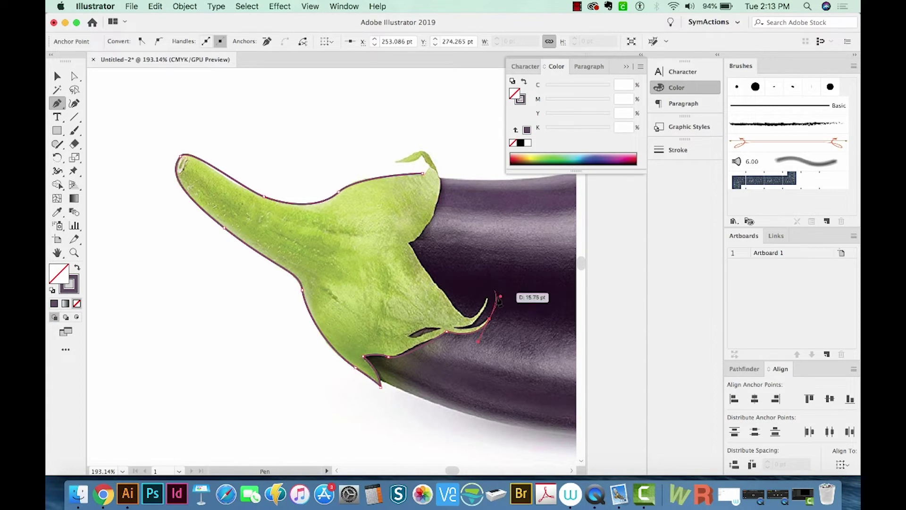
pyautogui.click(490, 320)
pyautogui.moveTo(451, 327); pyautogui.dragTo(428, 322)
pyautogui.click(452, 327)
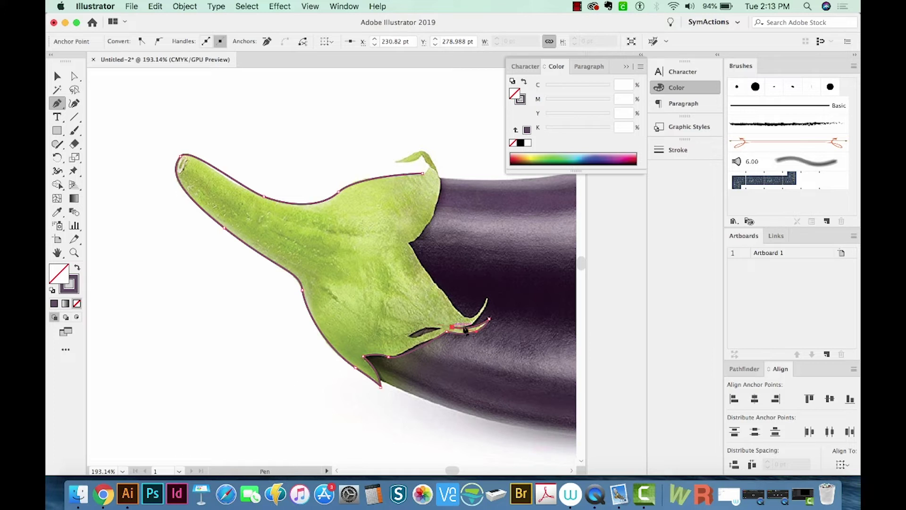
pyautogui.moveTo(487, 298); pyautogui.dragTo(490, 265)
# Finish the last calyx tip and edge, then close the path at its starting anchor.
pyautogui.click(487, 298)
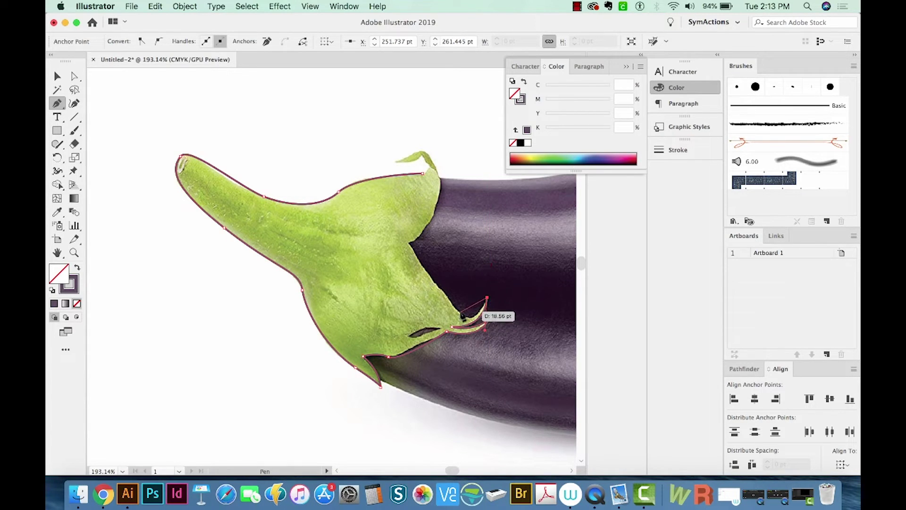
pyautogui.moveTo(459, 310); pyautogui.dragTo(444, 295)
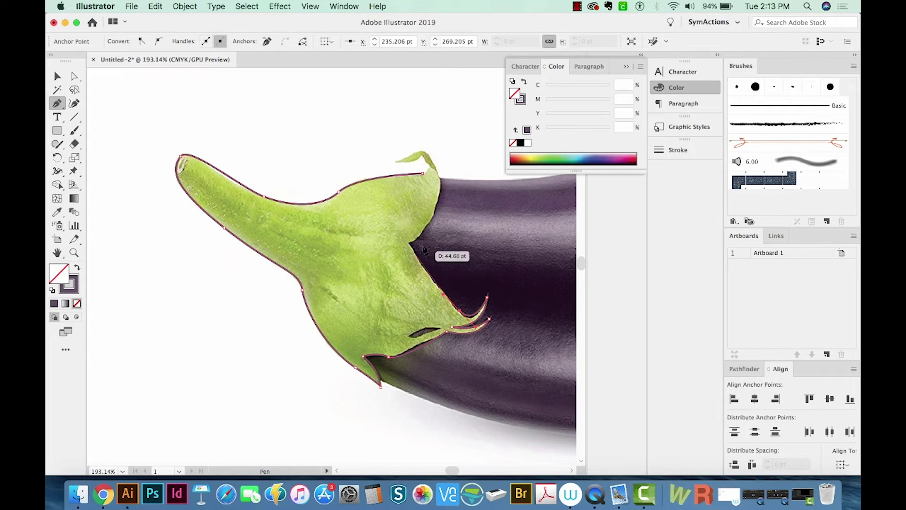
pyautogui.moveTo(424, 250); pyautogui.dragTo(407, 181)
pyautogui.click(416, 150)
pyautogui.moveTo(409, 310); pyautogui.dragTo(376, 316)
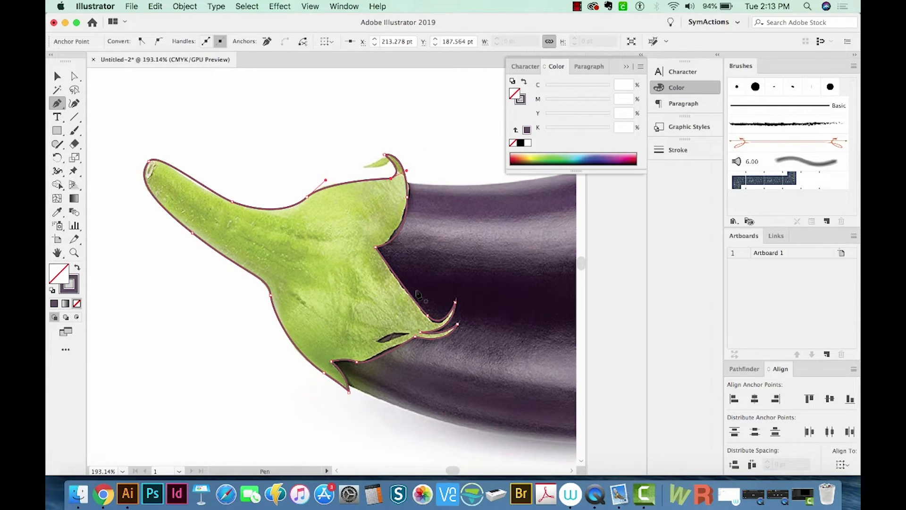
pyautogui.press('i')
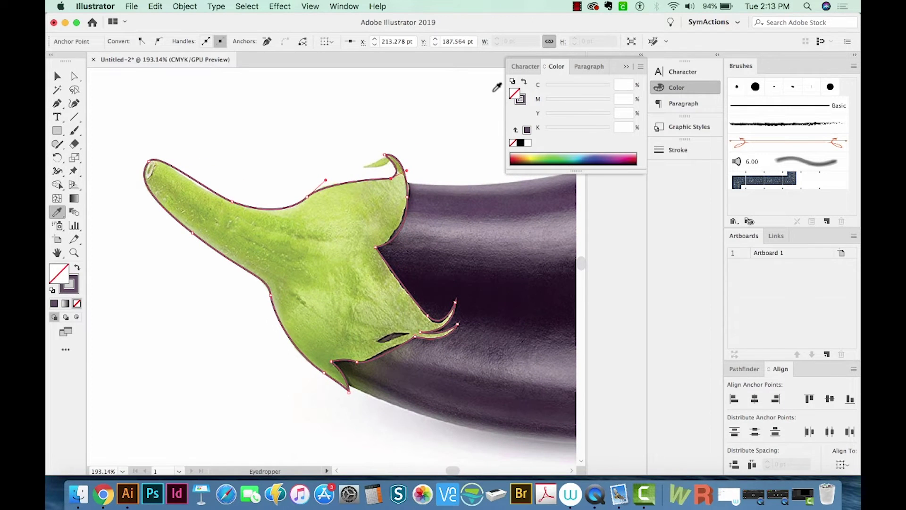
# Fill the traced stem shape with pale yellow-green sampled from the photo.
pyautogui.click(342, 216)
pyautogui.hscroll(5, 397, 334)
pyautogui.scroll(-2, 397, 333)
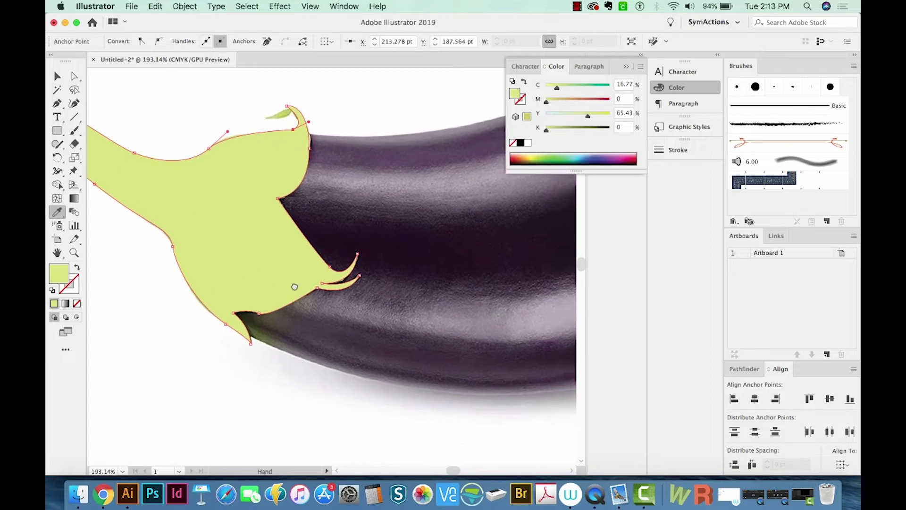
pyautogui.press('super+minus')
pyautogui.press('super+minus')
pyautogui.press('super+minus')
pyautogui.press('super+minus')
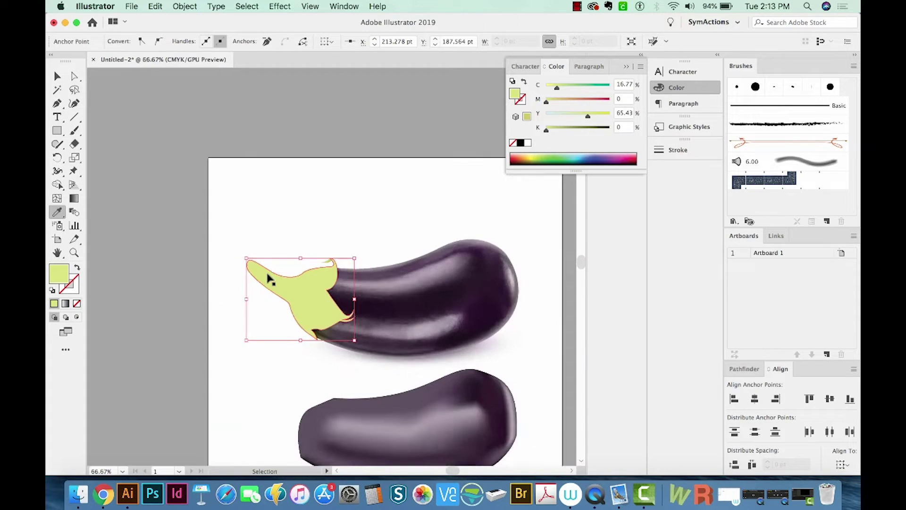
pyautogui.moveTo(359, 239); pyautogui.dragTo(325, 216)
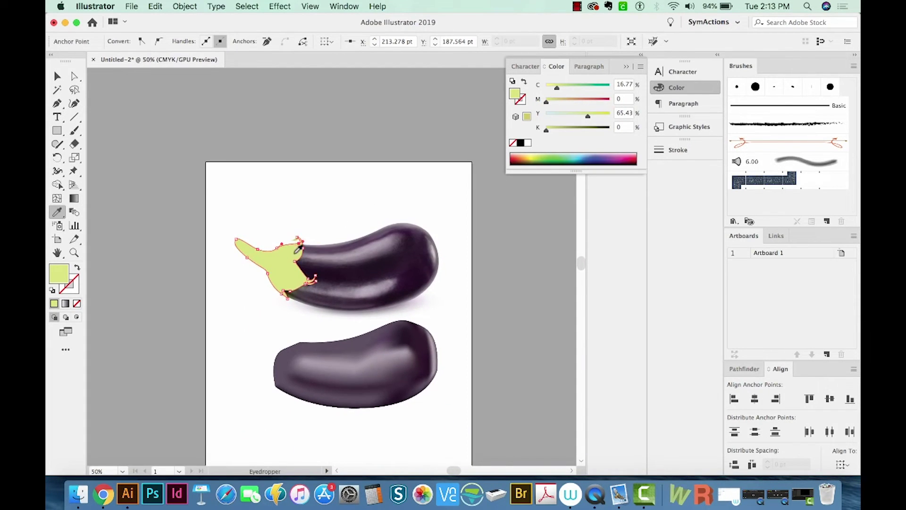
# Move the stem shape down onto the lower mesh eggplant's left end.
pyautogui.press('v')
pyautogui.click(279, 276)
pyautogui.moveTo(279, 276); pyautogui.dragTo(282, 362)
pyautogui.press('z')
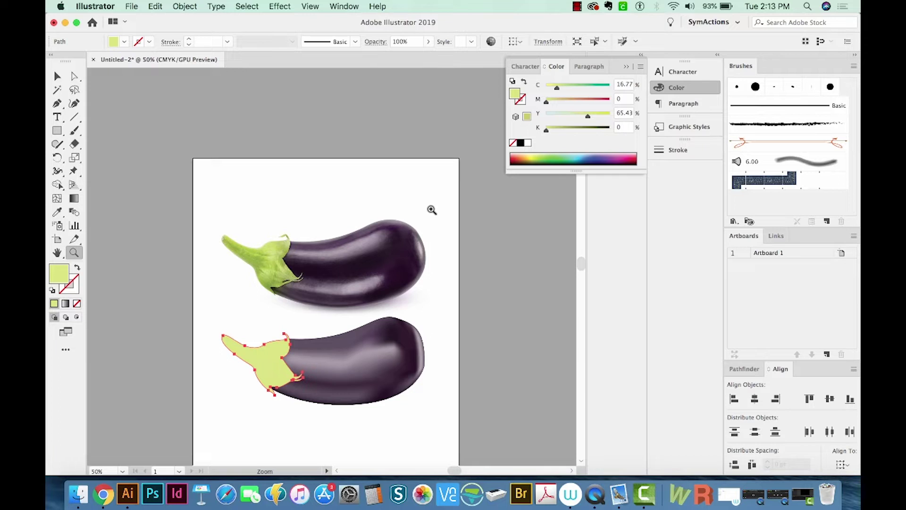
pyautogui.moveTo(440, 199); pyautogui.dragTo(205, 432)
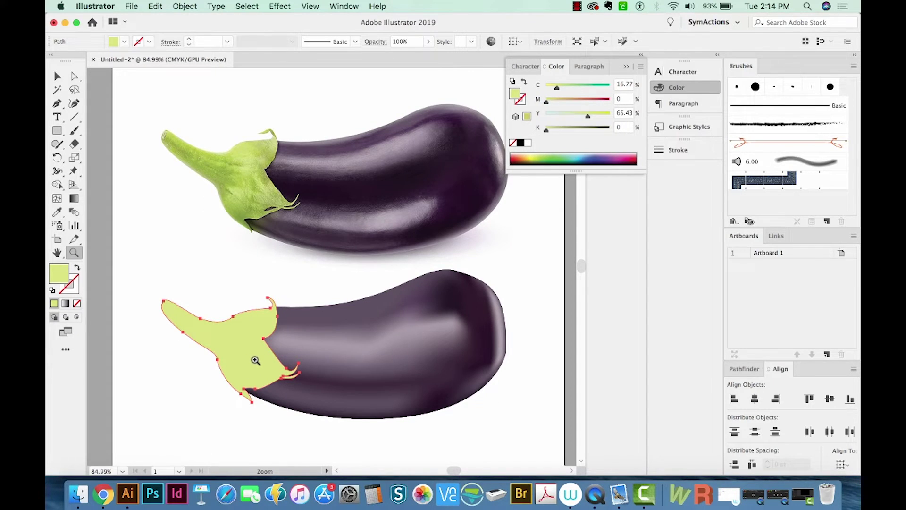
# Convert the stem into a gradient mesh with points on its upper-left part.
pyautogui.press('u')
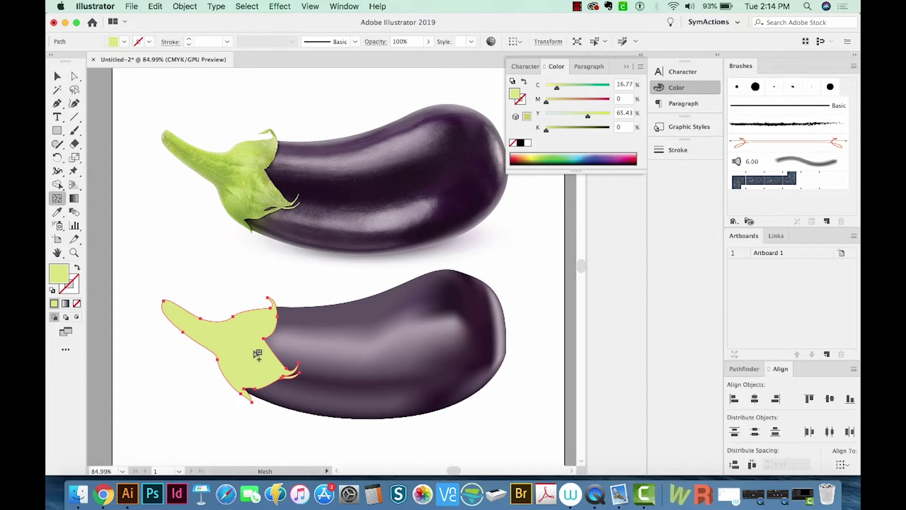
pyautogui.click(175, 311)
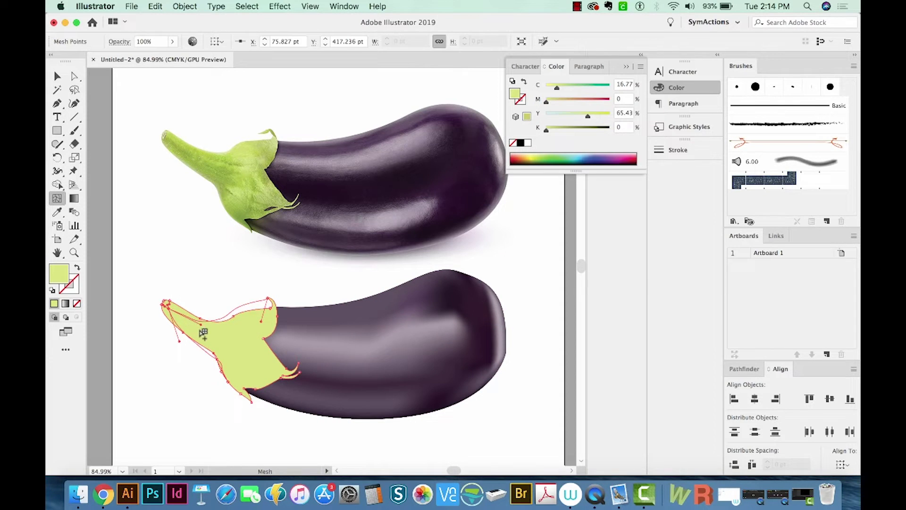
pyautogui.click(228, 333)
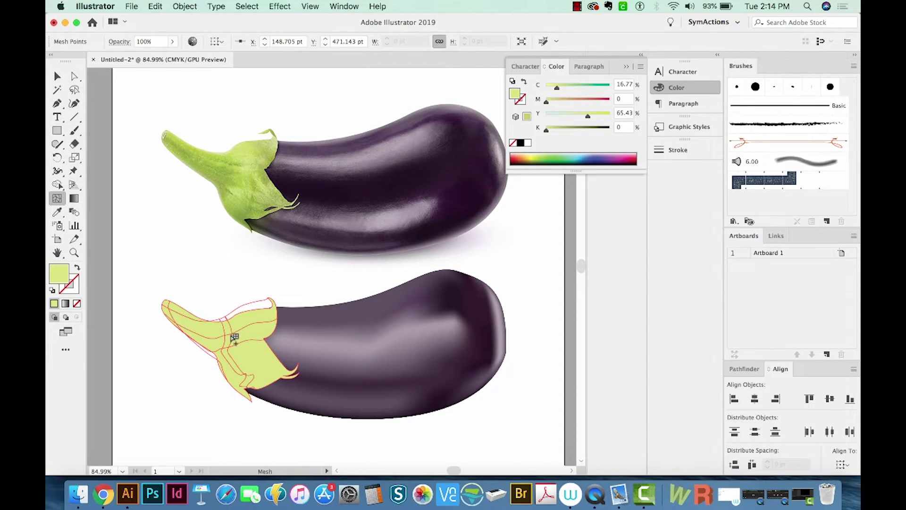
pyautogui.press('super+z')
pyautogui.press('super+z')
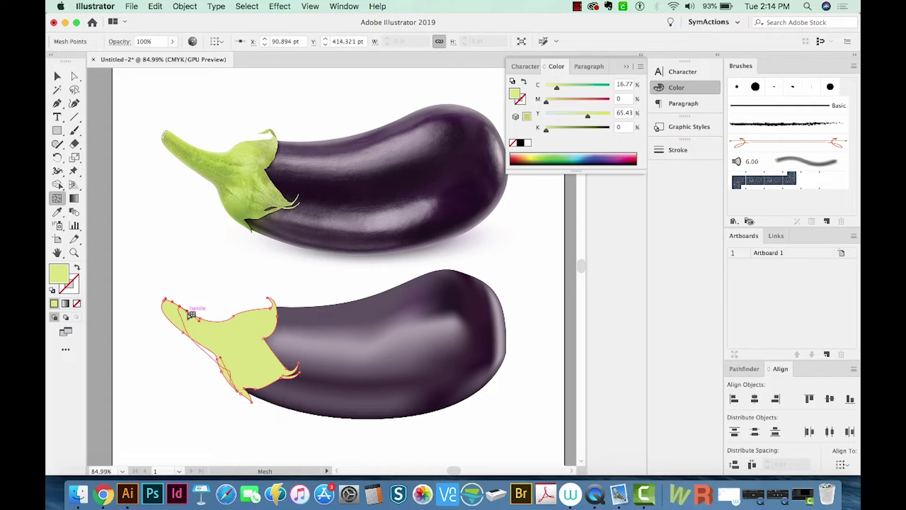
pyautogui.click(180, 307)
pyautogui.click(209, 320)
# Add more stem mesh points, including a white highlight near the top and points along the lower edge.
pyautogui.moveTo(226, 323); pyautogui.dragTo(238, 317)
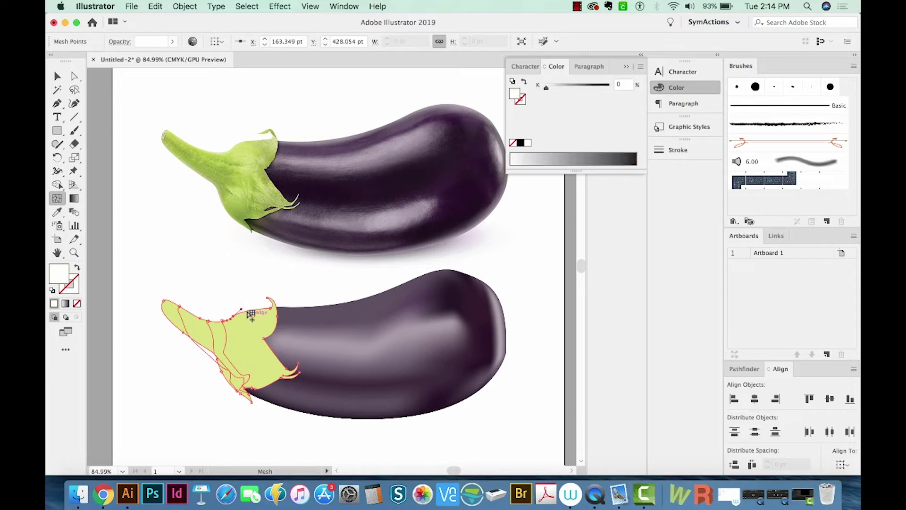
pyautogui.click(246, 311)
pyautogui.click(266, 309)
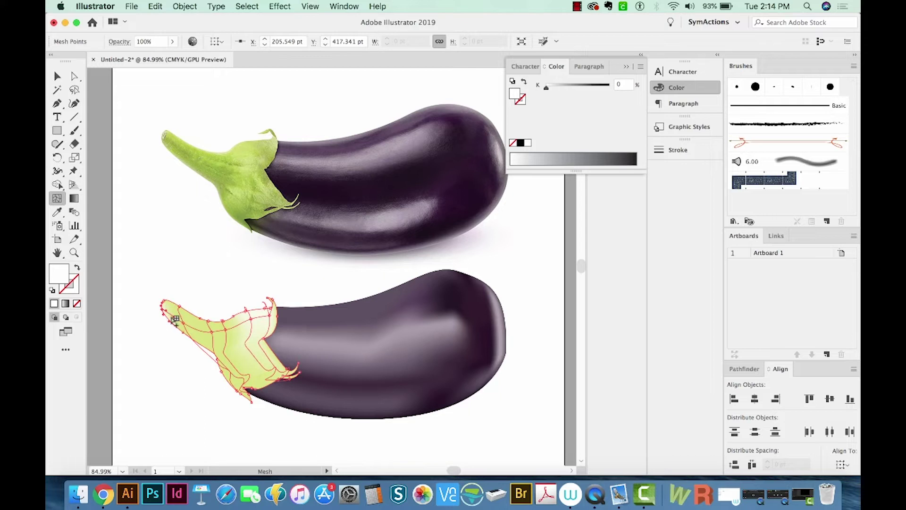
pyautogui.click(202, 348)
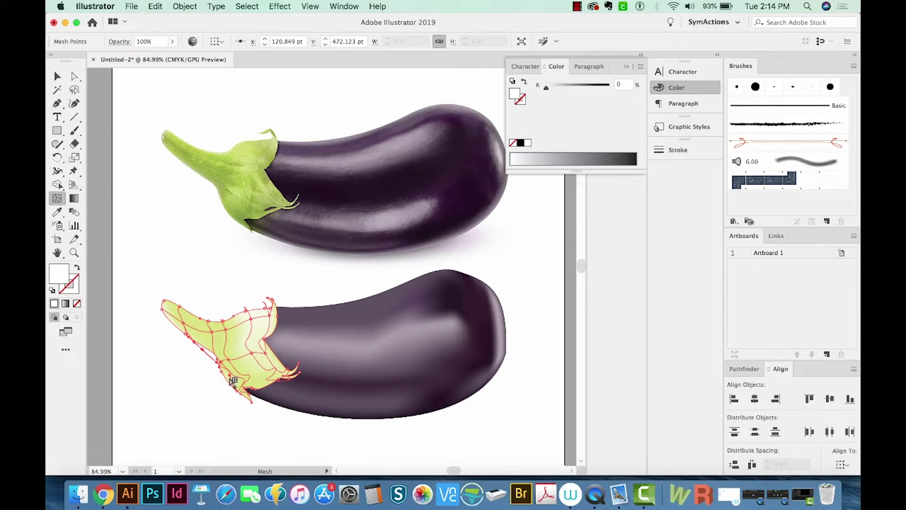
pyautogui.click(258, 373)
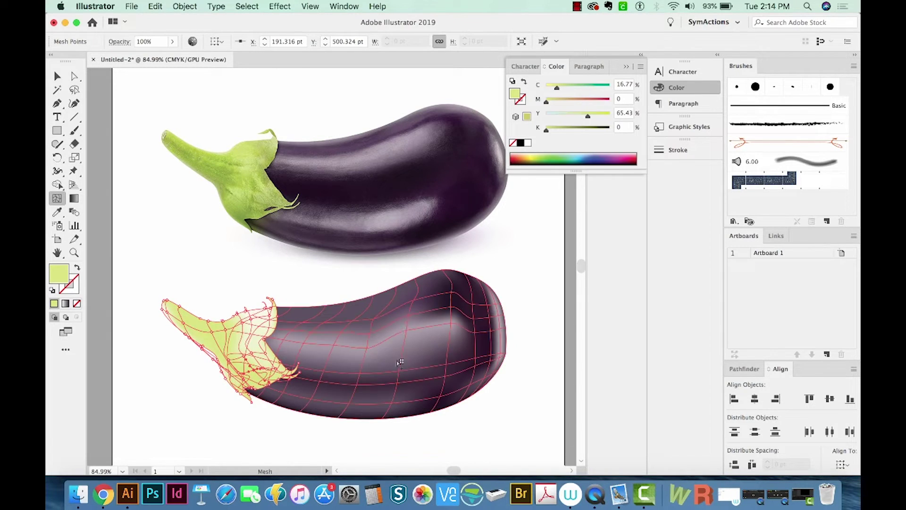
# Lasso the stem's inner mesh points and colour them with green sampled from the photo's stem.
pyautogui.press('v')
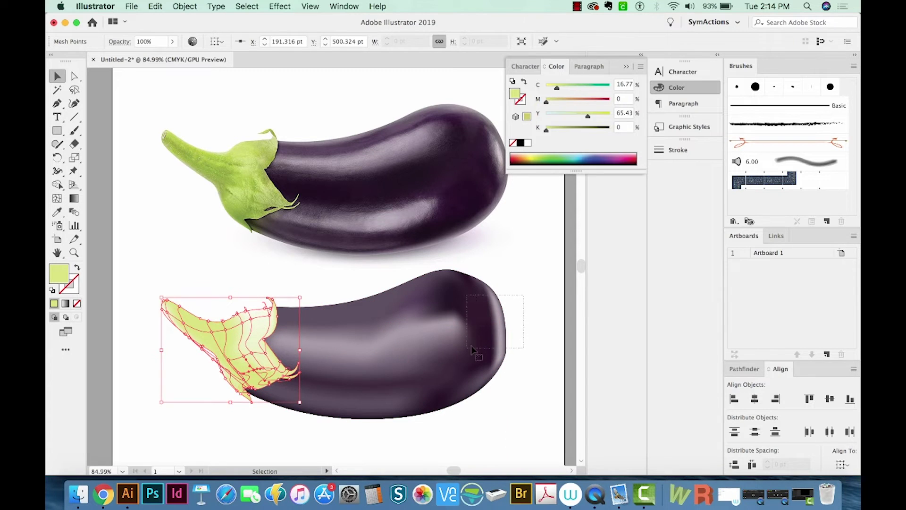
pyautogui.click(468, 357)
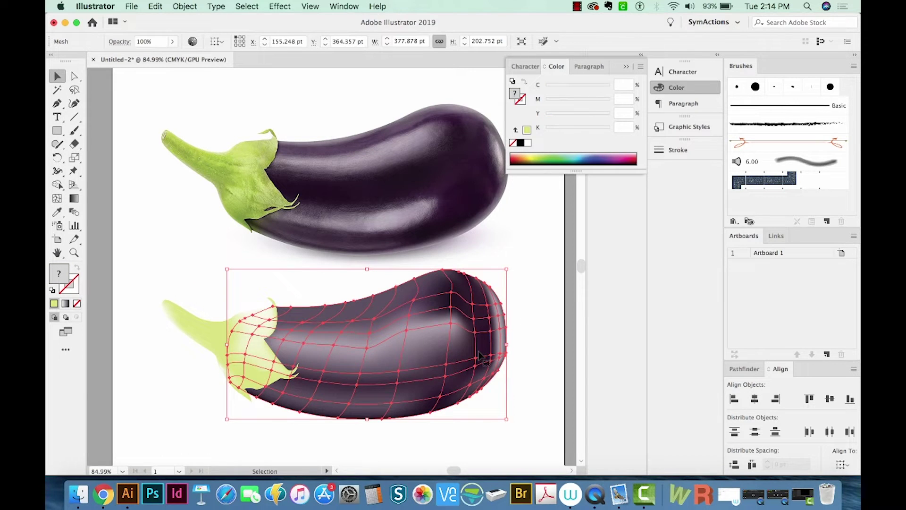
pyautogui.press('super+shift+a')
pyautogui.click(283, 331)
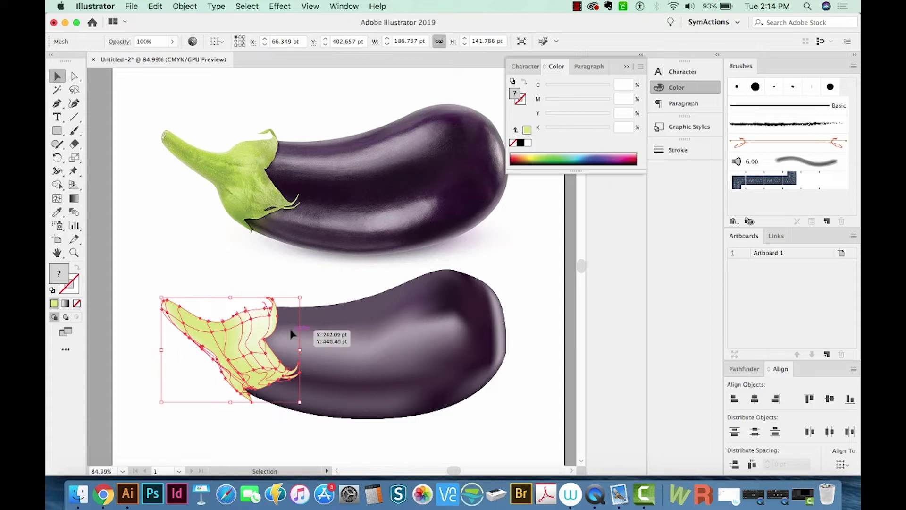
pyautogui.press('q')
pyautogui.moveTo(286, 286)
pyautogui.mouseDown()
pyautogui.moveTo(244, 310)
pyautogui.moveTo(261, 355)
pyautogui.moveTo(255, 383)
pyautogui.moveTo(234, 401)
pyautogui.moveTo(284, 416)
pyautogui.moveTo(282, 285)
pyautogui.mouseUp()
pyautogui.press('i')
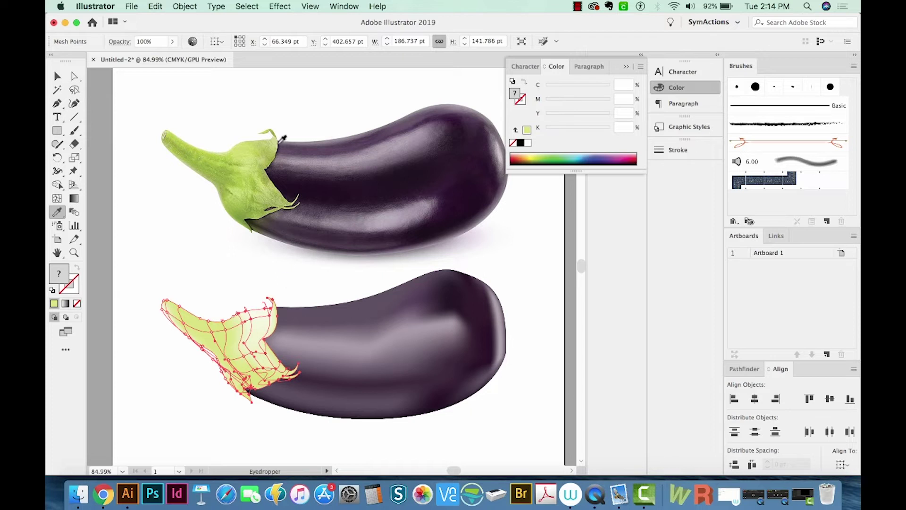
pyautogui.click(270, 149)
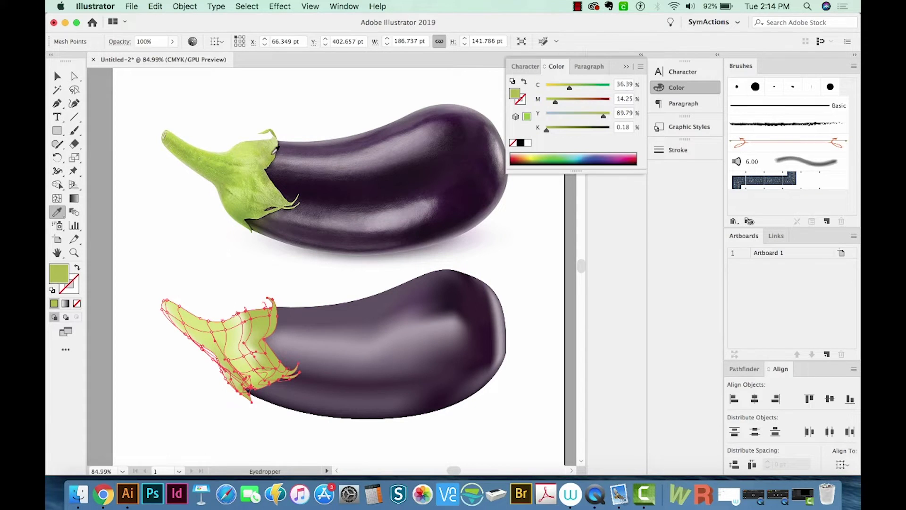
# Colour a second group of stem mesh points with another green sampled from the photo.
pyautogui.moveTo(208, 328)
pyautogui.mouseDown()
pyautogui.moveTo(202, 349)
pyautogui.moveTo(217, 352)
pyautogui.moveTo(222, 322)
pyautogui.mouseUp()
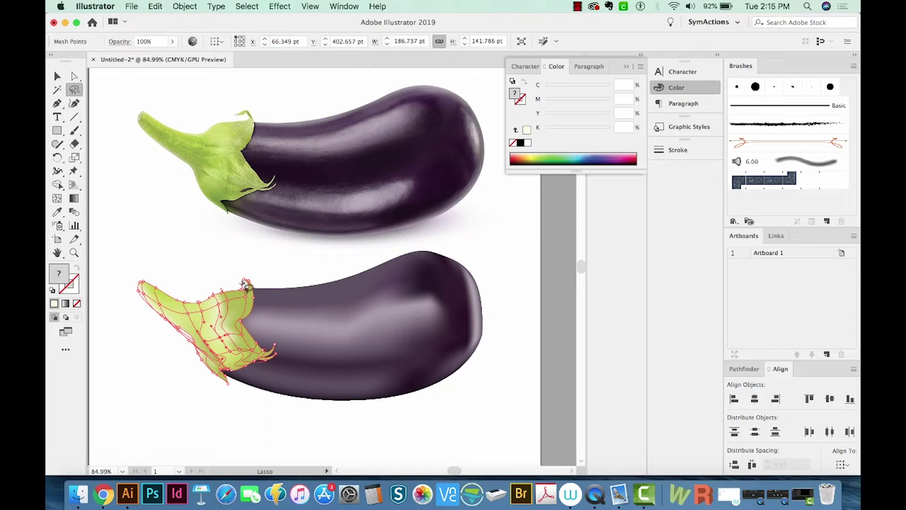
pyautogui.press('i')
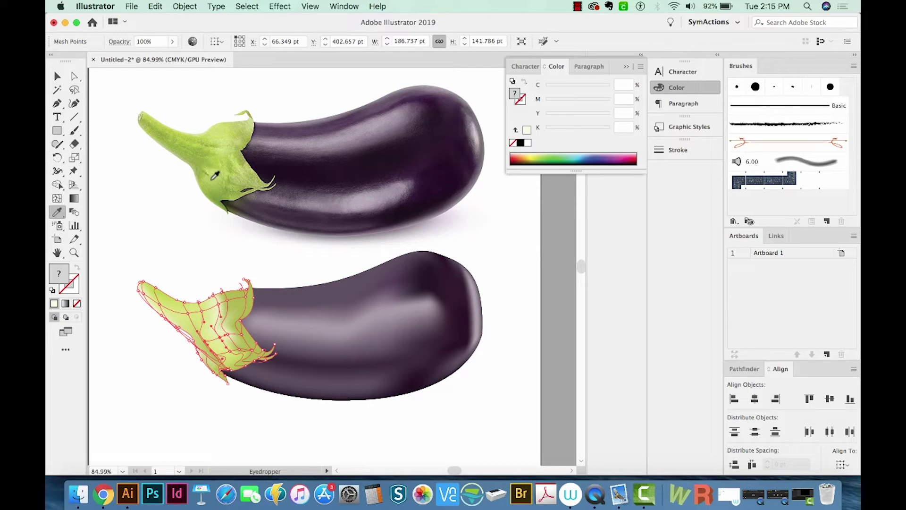
pyautogui.click(213, 176)
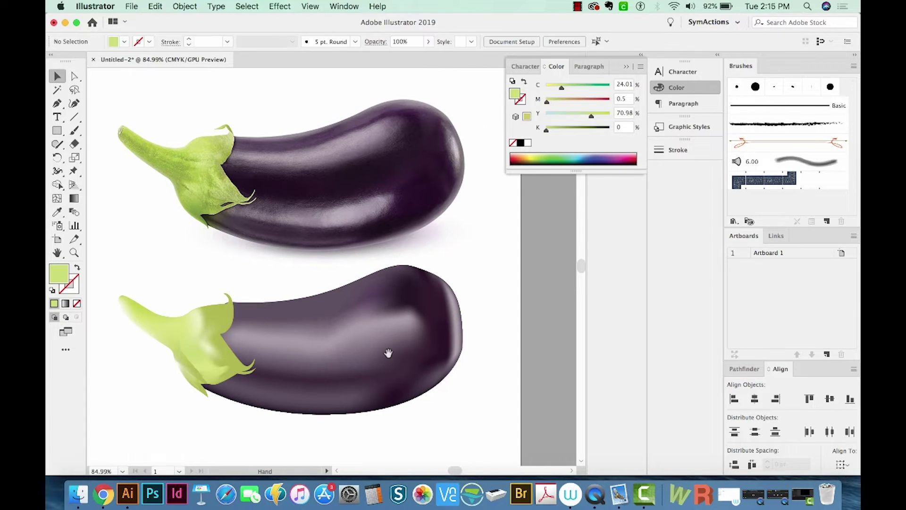
pyautogui.moveTo(389, 353)
pyautogui.mouseDown()
pyautogui.moveTo(376, 368)
pyautogui.moveTo(387, 361)
pyautogui.mouseUp()
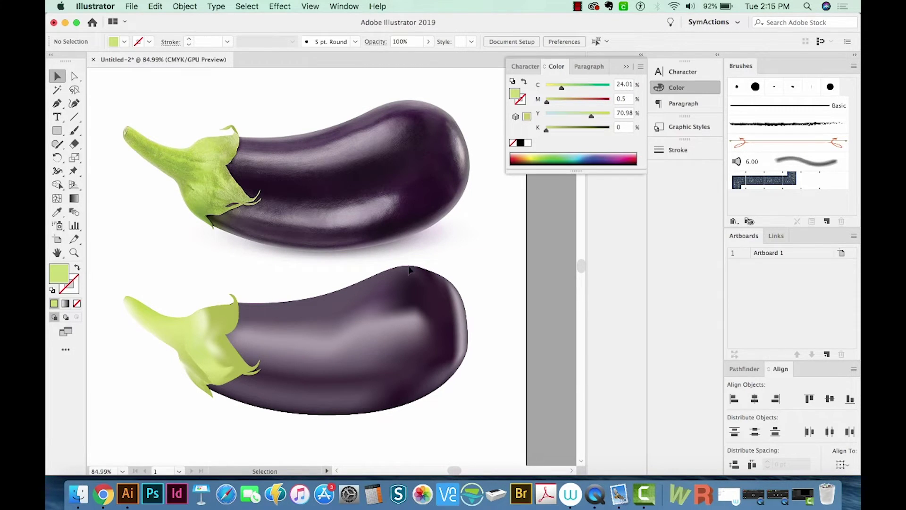
# Pan the eggplants up in the view and pick the Ellipse tool.
pyautogui.moveTo(354, 304); pyautogui.dragTo(354, 269)
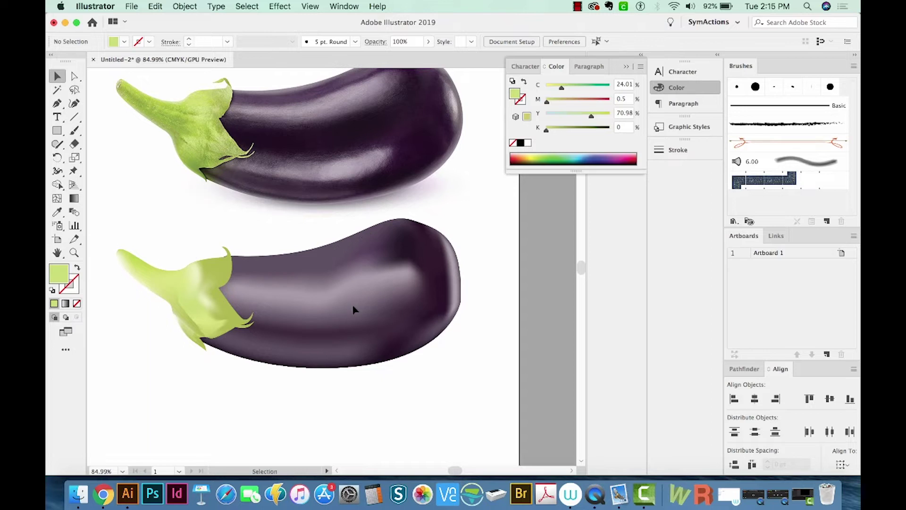
pyautogui.press('l')
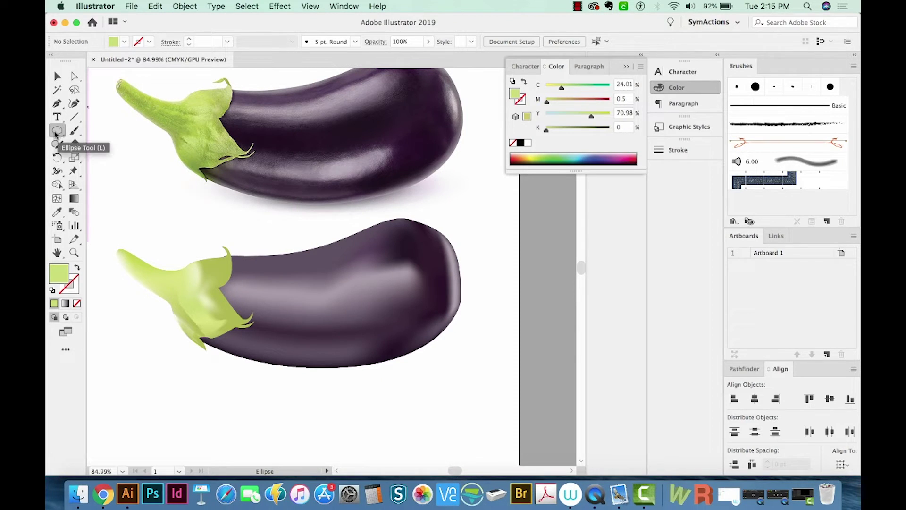
# Draw an ellipse below the lower eggplant and fill it with the eggplant's grey-purple.
pyautogui.moveTo(228, 360); pyautogui.dragTo(419, 381)
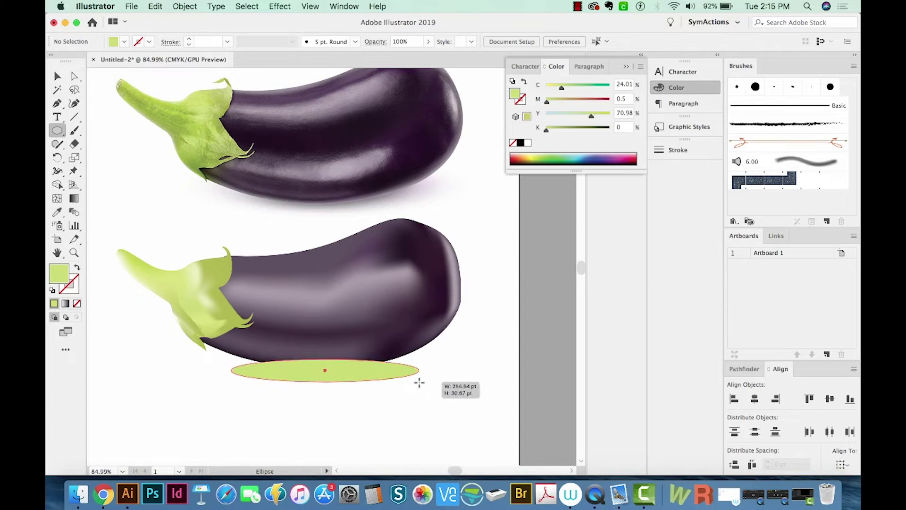
pyautogui.press('i')
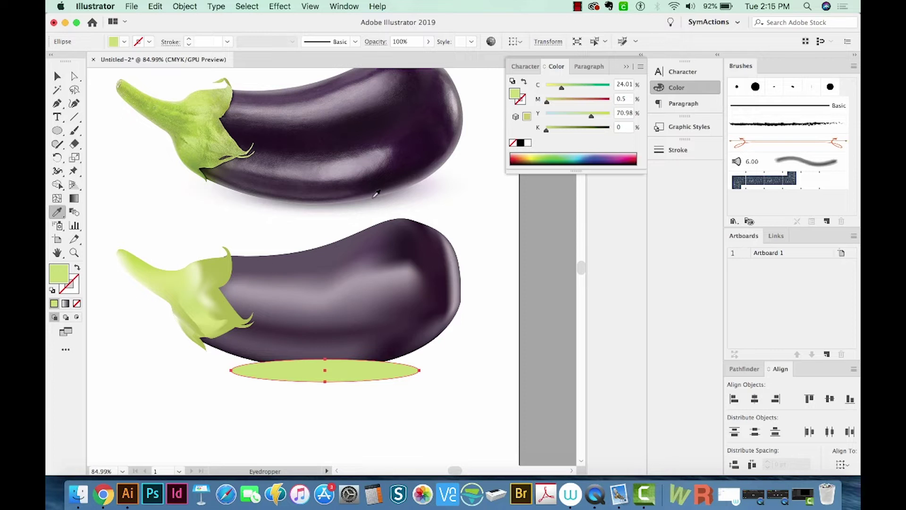
pyautogui.click(368, 200)
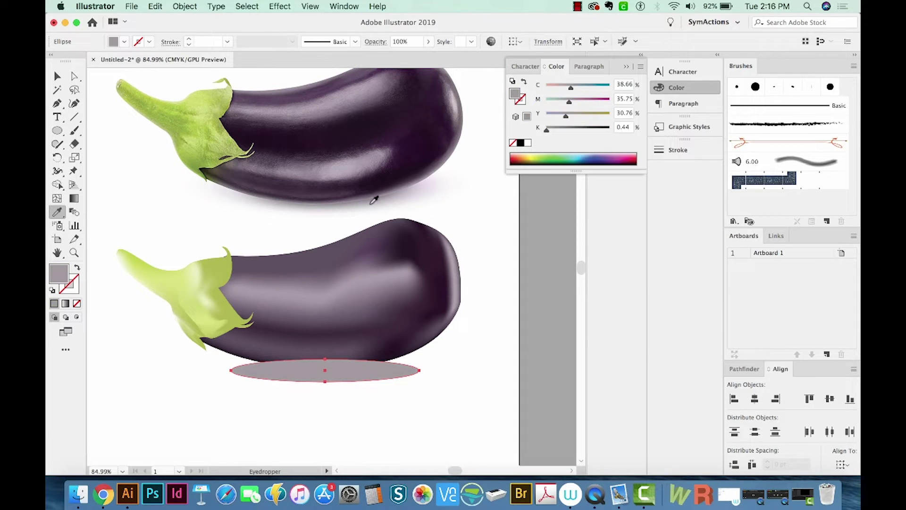
# Make the ellipse a gradient mesh with white mesh lines along its bottom edge.
pyautogui.press('u')
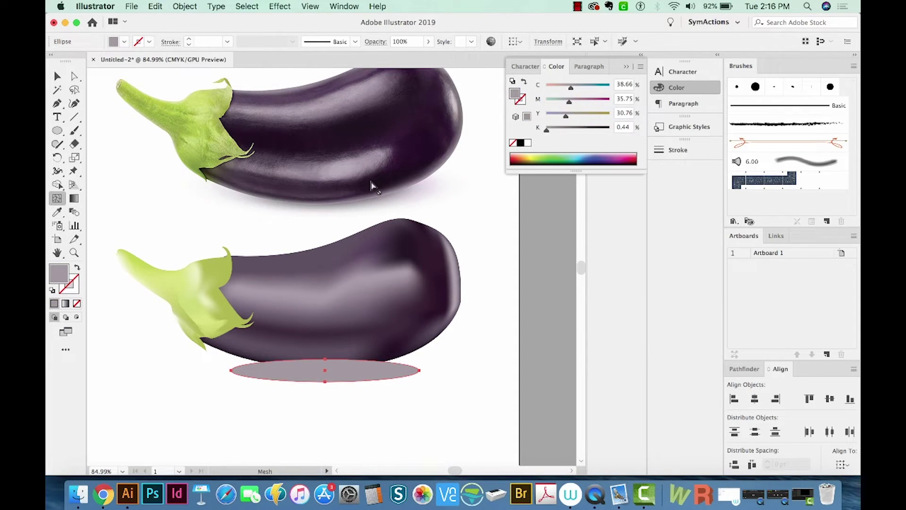
pyautogui.click(233, 371)
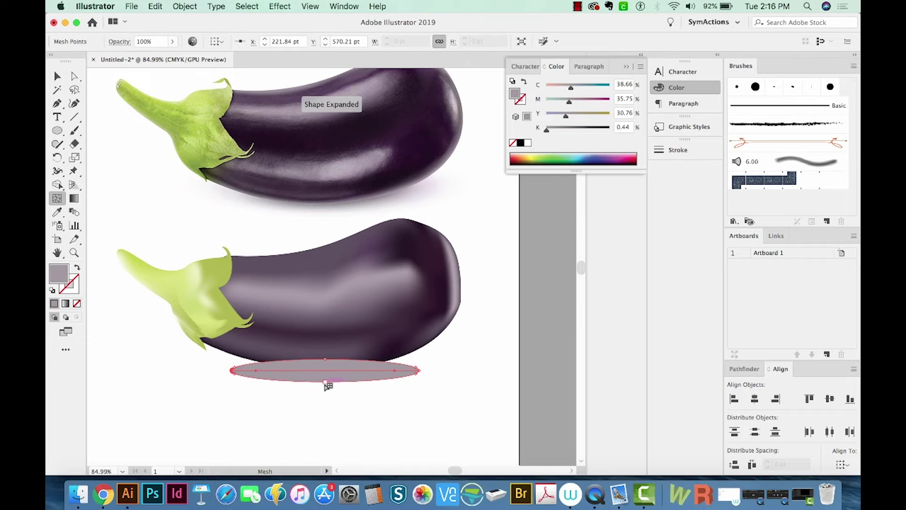
pyautogui.press('d')
pyautogui.click(378, 380)
pyautogui.click(290, 381)
pyautogui.click(257, 379)
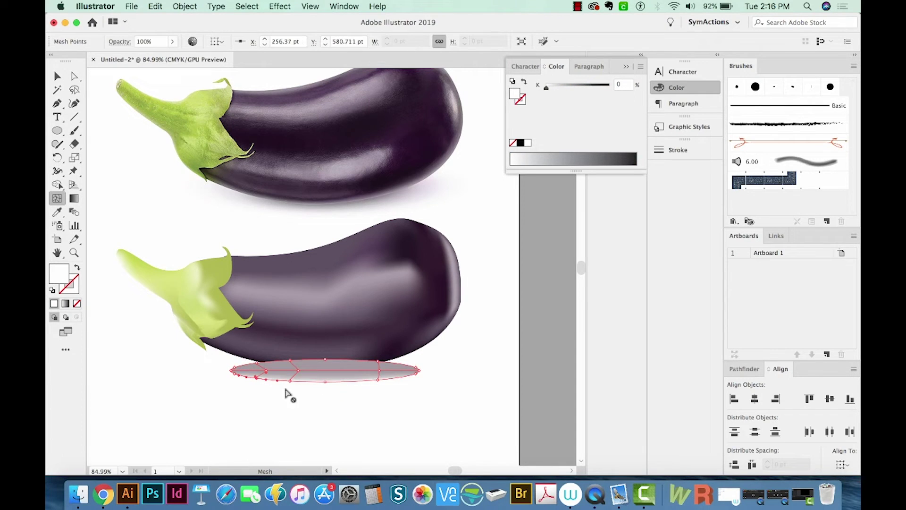
pyautogui.click(399, 376)
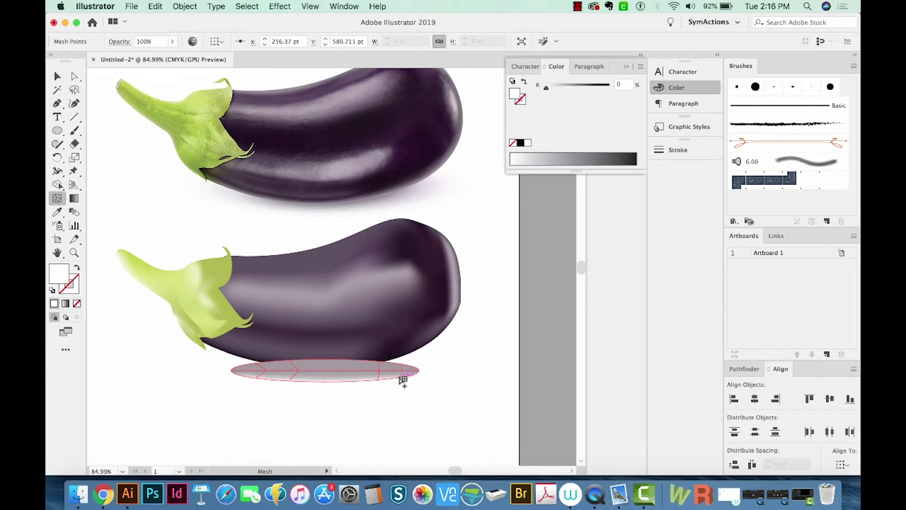
pyautogui.press('v')
pyautogui.click(318, 405)
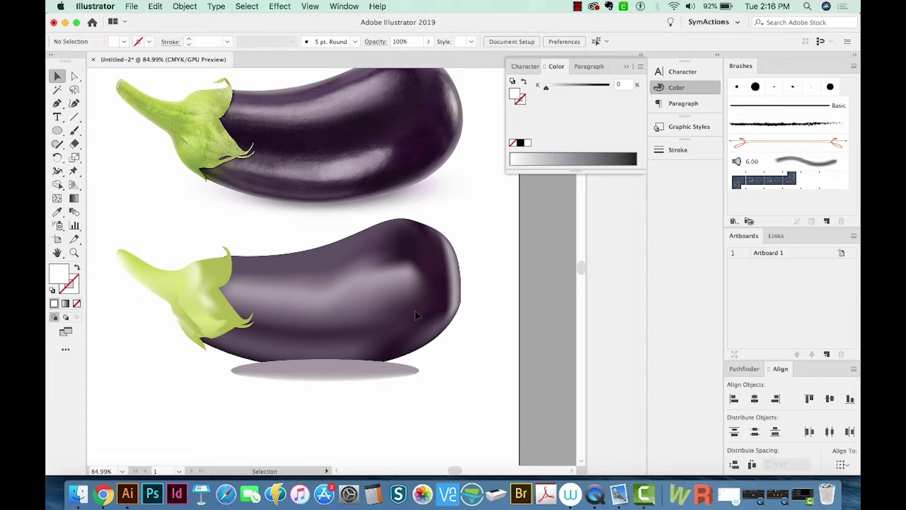
# Select the shadow's right-end mesh point and fill it White from the Swatches panel.
pyautogui.click(378, 374)
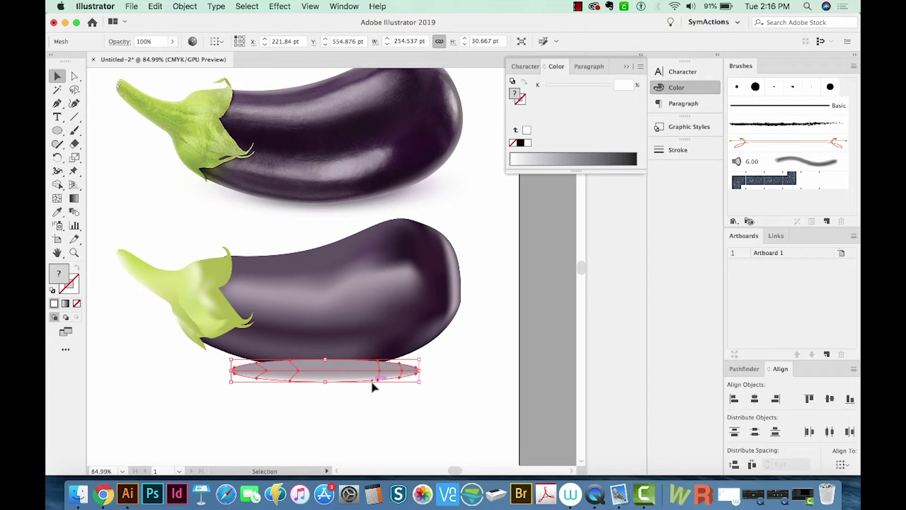
pyautogui.press('a')
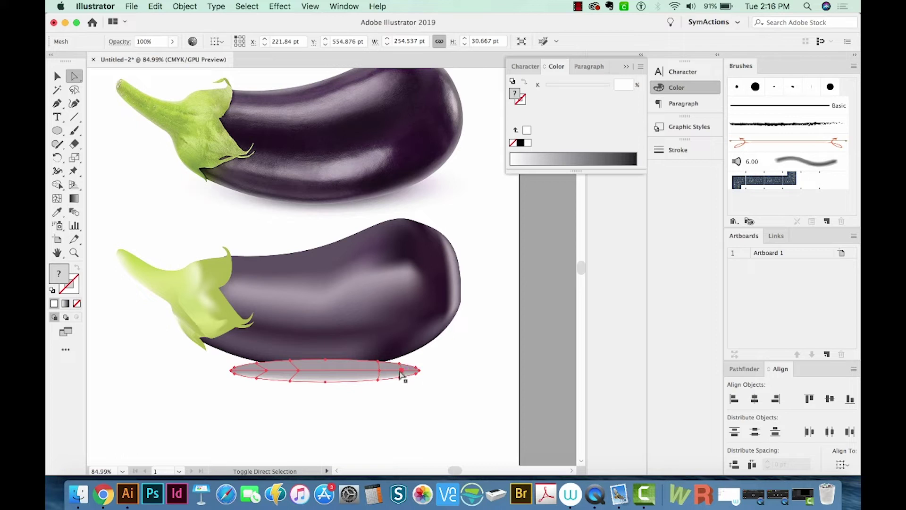
pyautogui.click(402, 370)
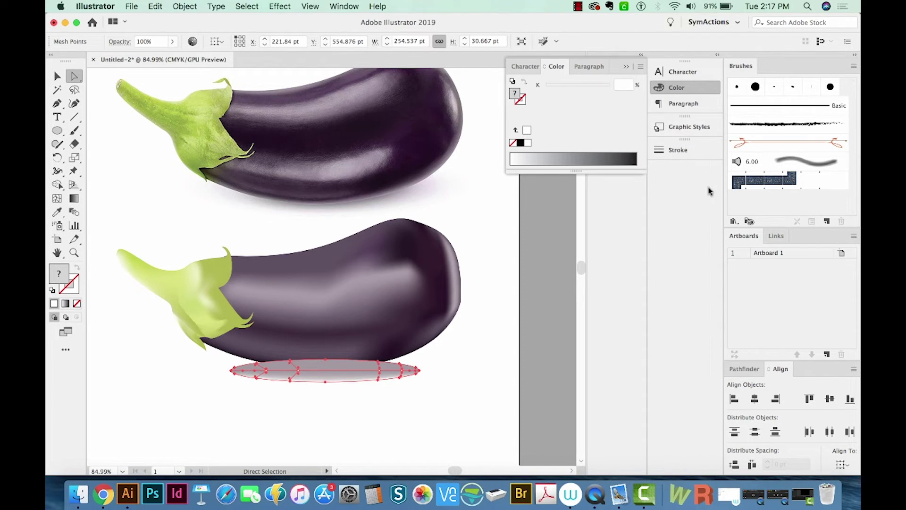
pyautogui.click(341, 4)
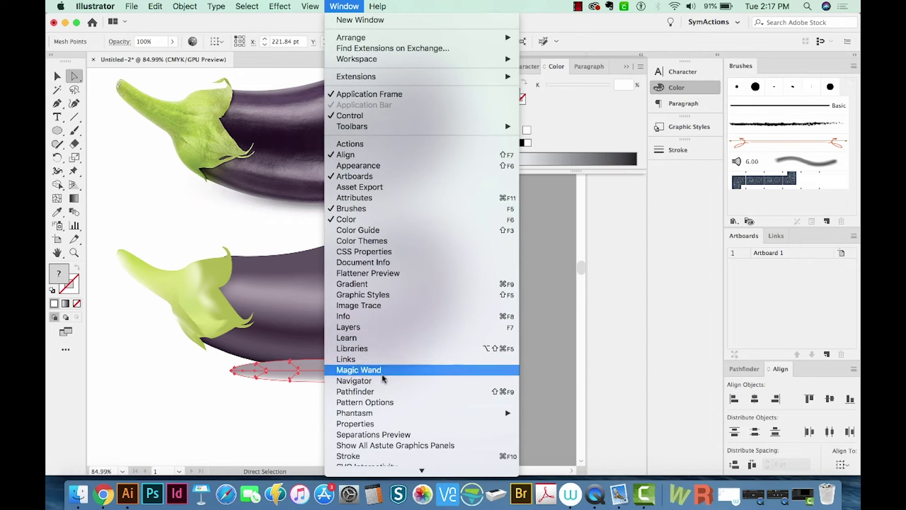
pyautogui.click(359, 474)
pyautogui.click(473, 161)
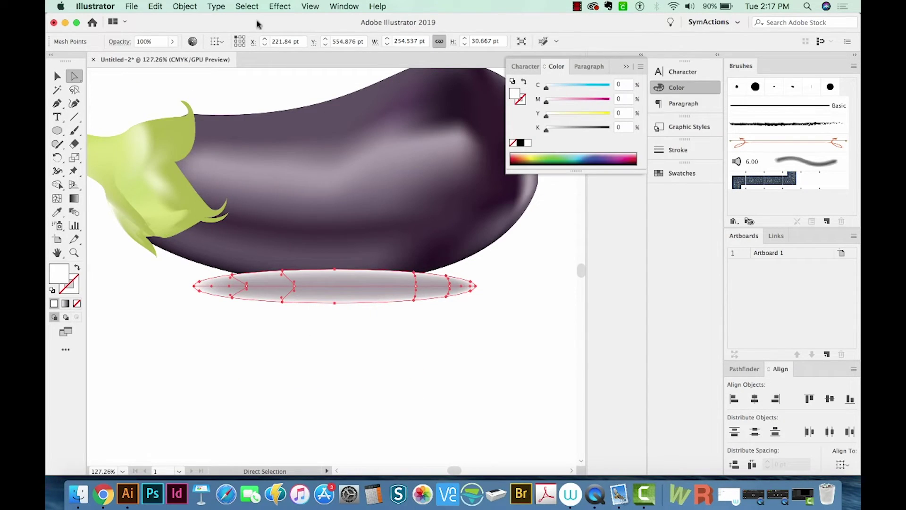
# Set the selected shadow mesh points' opacity to 40%.
pyautogui.click(140, 41)
pyautogui.press('Return')
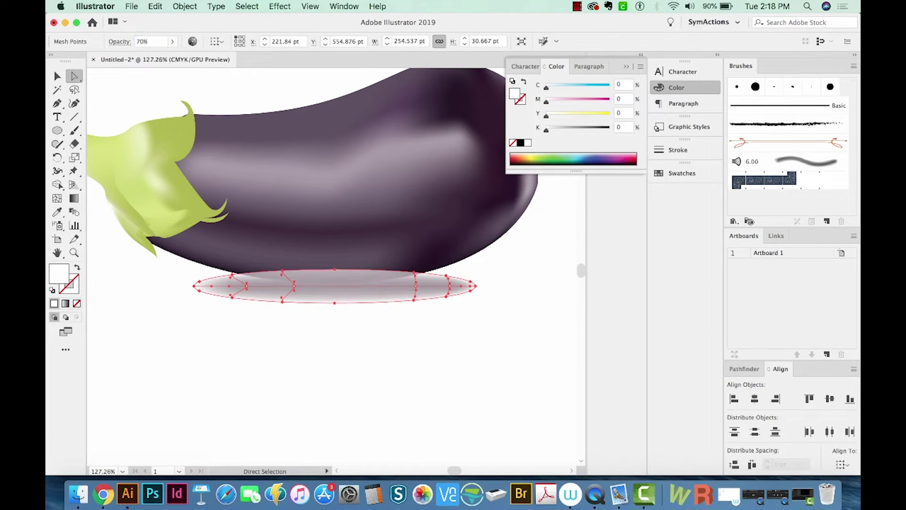
pyautogui.moveTo(148, 41); pyautogui.dragTo(129, 32)
pyautogui.write('40')
pyautogui.press('Return')
# Send the shadow mesh behind the lower eggplant with Cmd+Shift+[.
pyautogui.press('v')
pyautogui.click(383, 298)
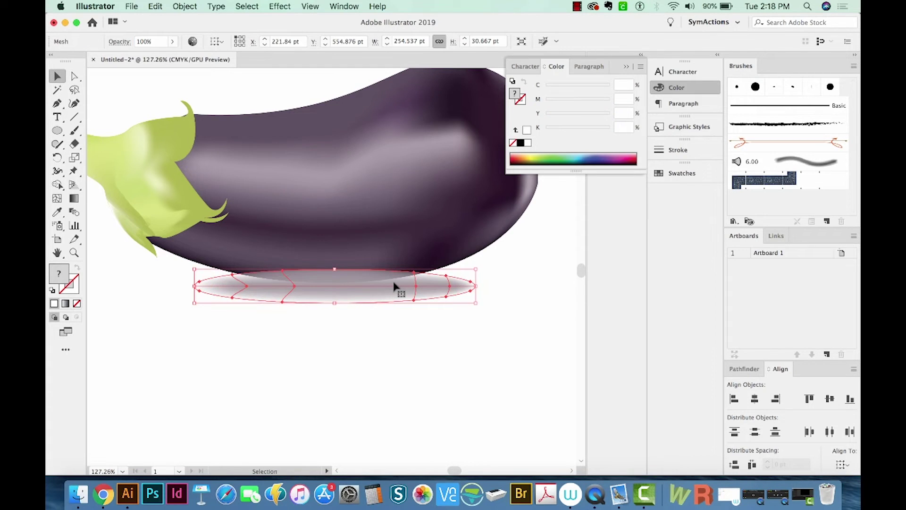
pyautogui.press('super')
pyautogui.press('shift+super+bracketleft')
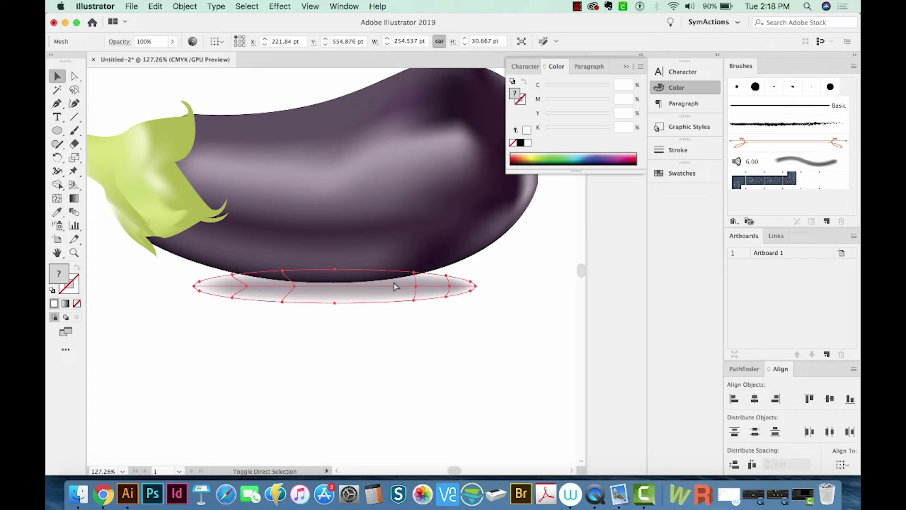
pyautogui.press('shift+super+a')
pyautogui.press('a')
pyautogui.click(294, 303)
pyautogui.click(274, 361)
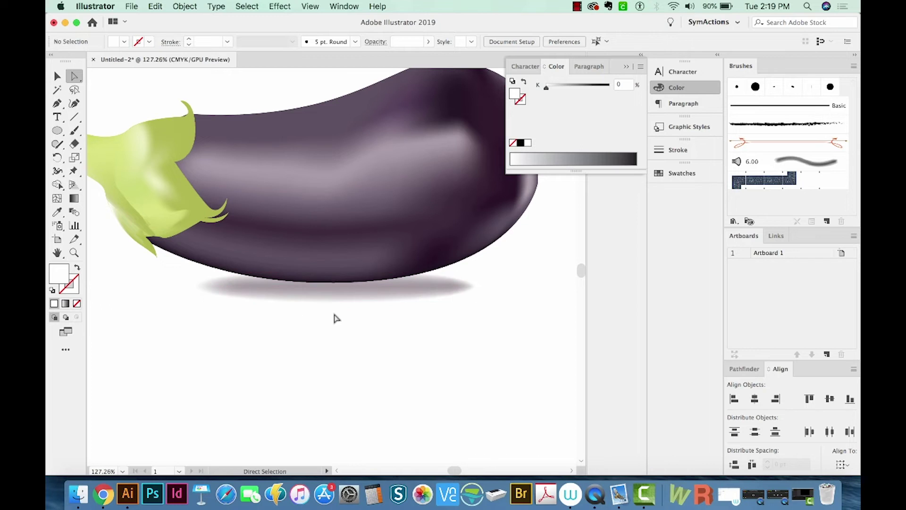
# Reshape the shadow's left end by moving its mesh point and pulling the lower handle.
pyautogui.click(231, 297)
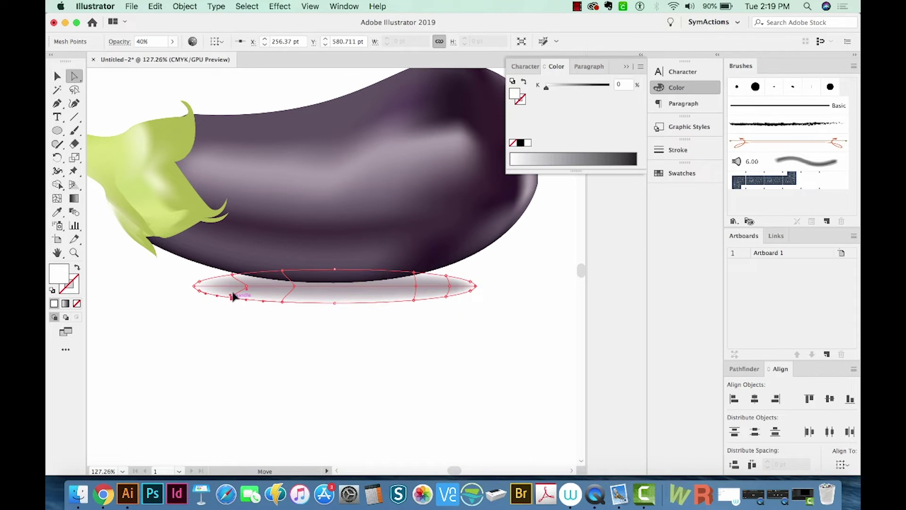
pyautogui.click(231, 298)
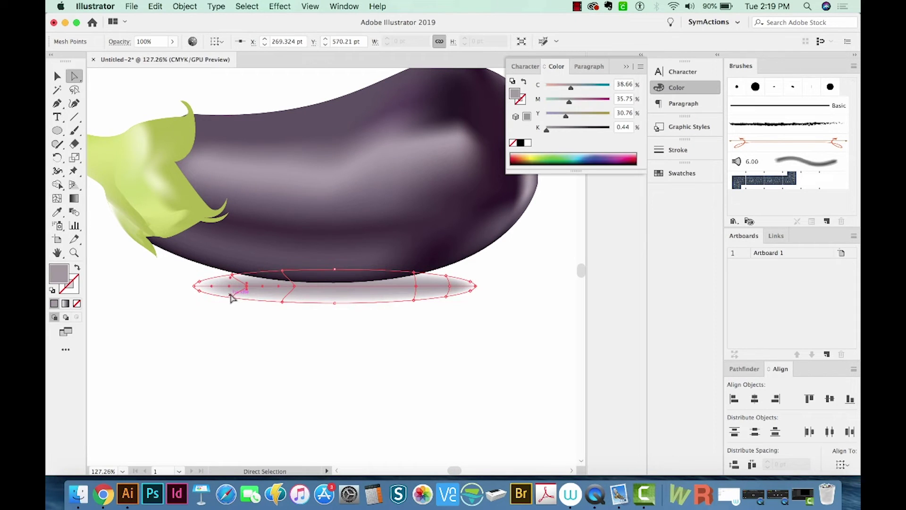
pyautogui.moveTo(232, 298); pyautogui.dragTo(245, 290)
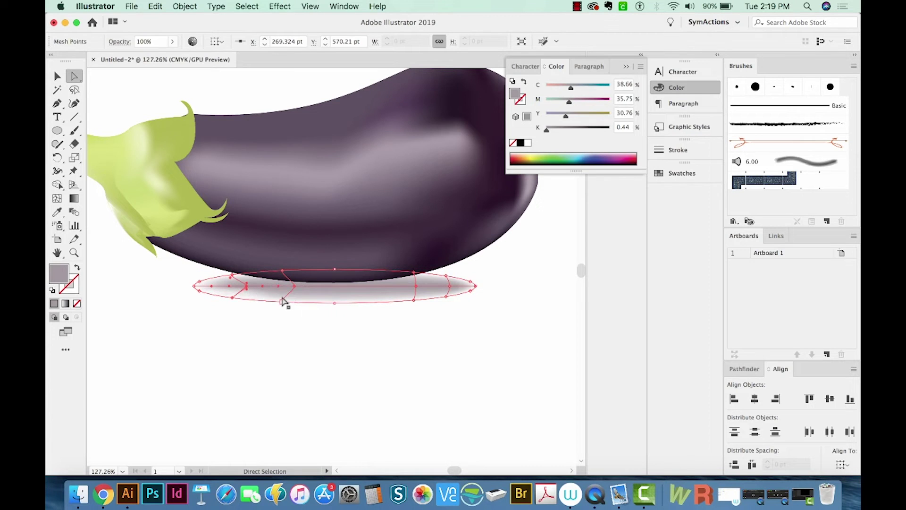
pyautogui.click(282, 302)
pyautogui.press('z')
pyautogui.moveTo(368, 236); pyautogui.dragTo(200, 339)
pyautogui.press('a')
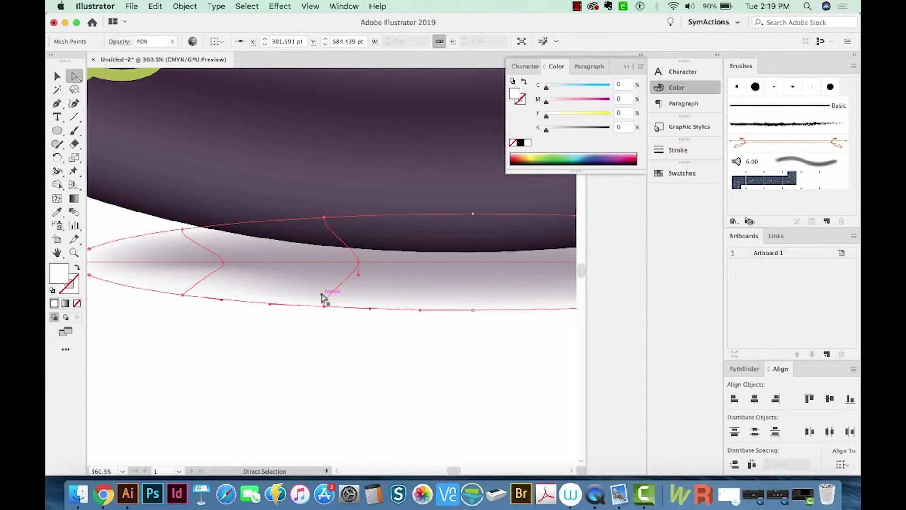
pyautogui.moveTo(322, 294); pyautogui.dragTo(347, 282)
# Taper the shadow's right end by pulling its mesh points' handles inward and upward.
pyautogui.moveTo(475, 323); pyautogui.dragTo(122, 335)
pyautogui.click(343, 314)
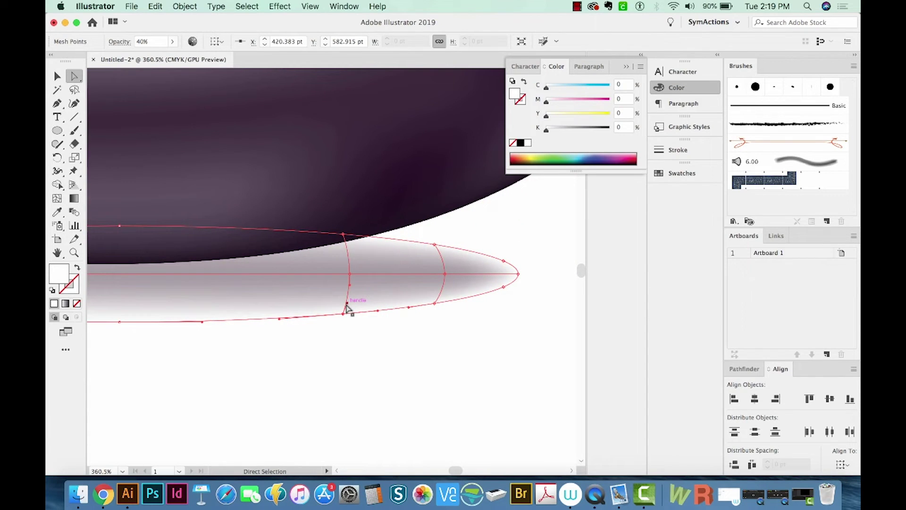
pyautogui.moveTo(347, 307); pyautogui.dragTo(352, 290)
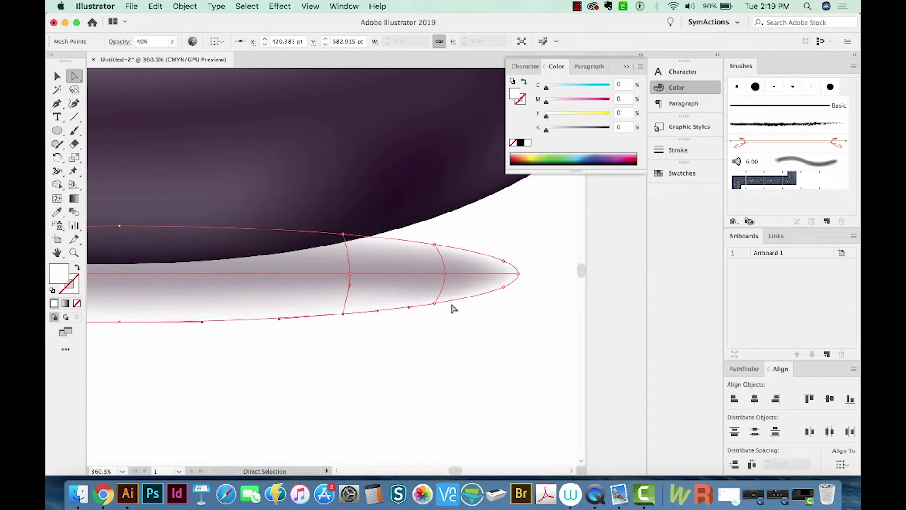
pyautogui.click(434, 304)
pyautogui.moveTo(441, 299); pyautogui.dragTo(445, 285)
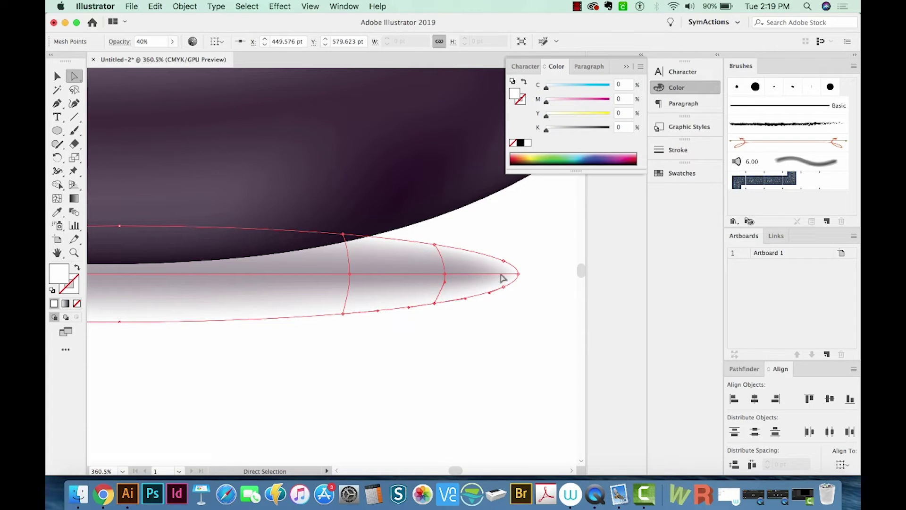
pyautogui.moveTo(518, 275); pyautogui.dragTo(477, 275)
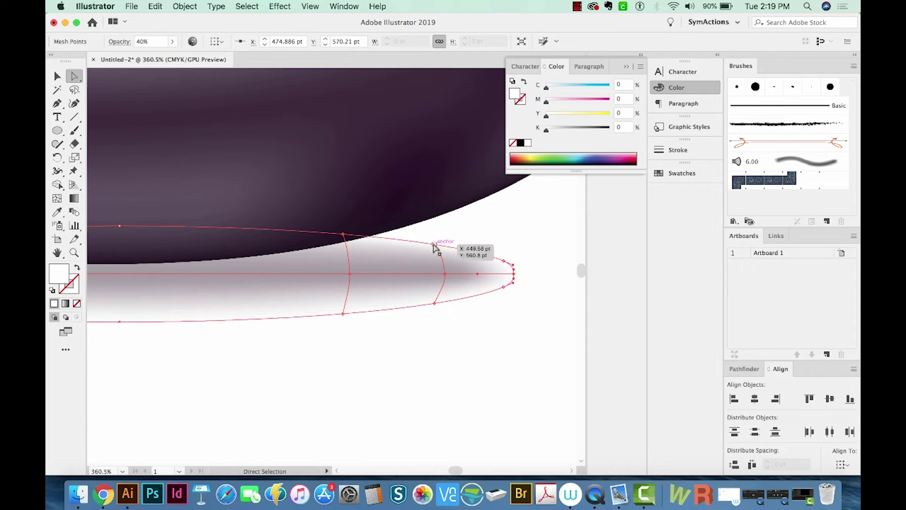
pyautogui.click(435, 245)
pyautogui.moveTo(438, 251); pyautogui.dragTo(443, 259)
# Return to the full view of the lower eggplant and reselect the shadow mesh.
pyautogui.press('v')
pyautogui.click(386, 361)
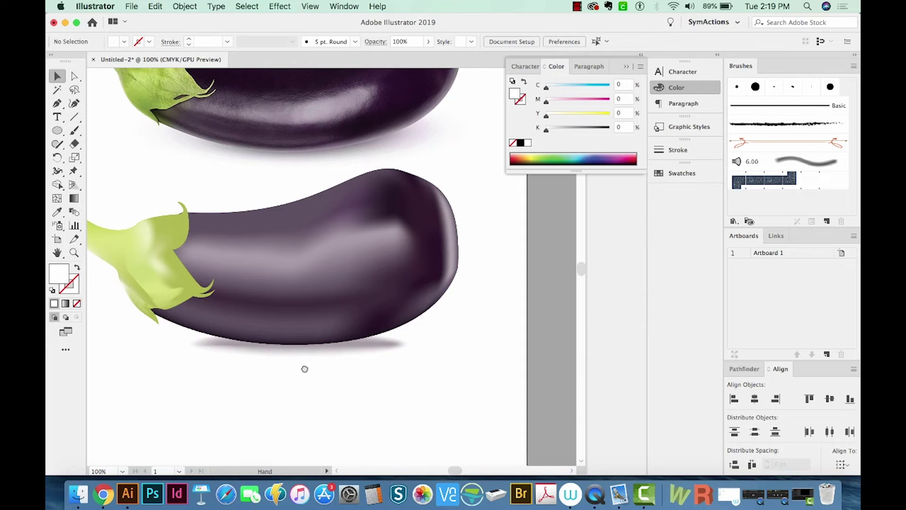
pyautogui.moveTo(303, 370); pyautogui.dragTo(325, 397)
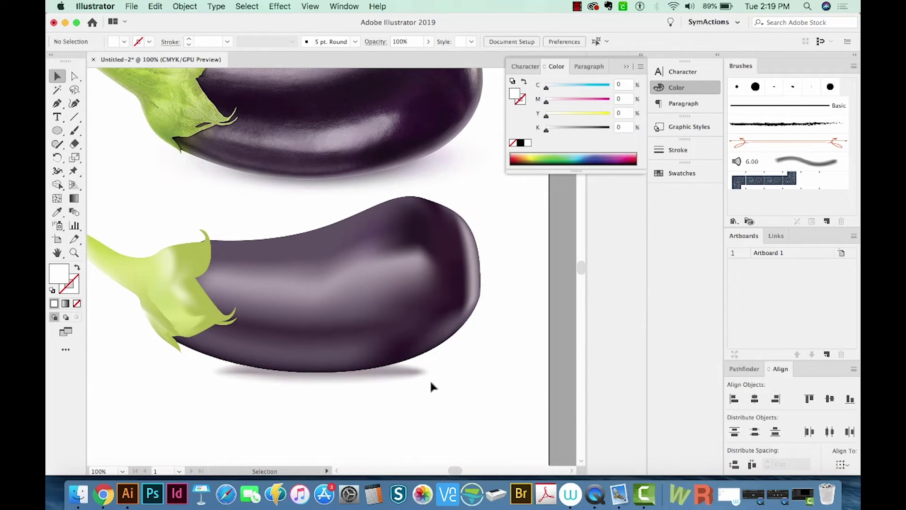
pyautogui.click(415, 377)
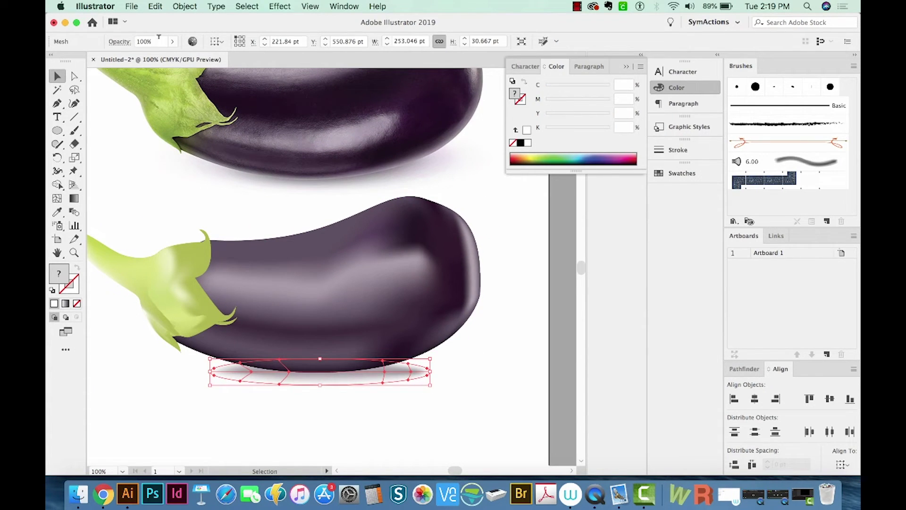
# Lower the shadow's opacity to 30%.
pyautogui.doubleClick(150, 41)
pyautogui.write('30')
pyautogui.press('Return')
pyautogui.click(472, 401)
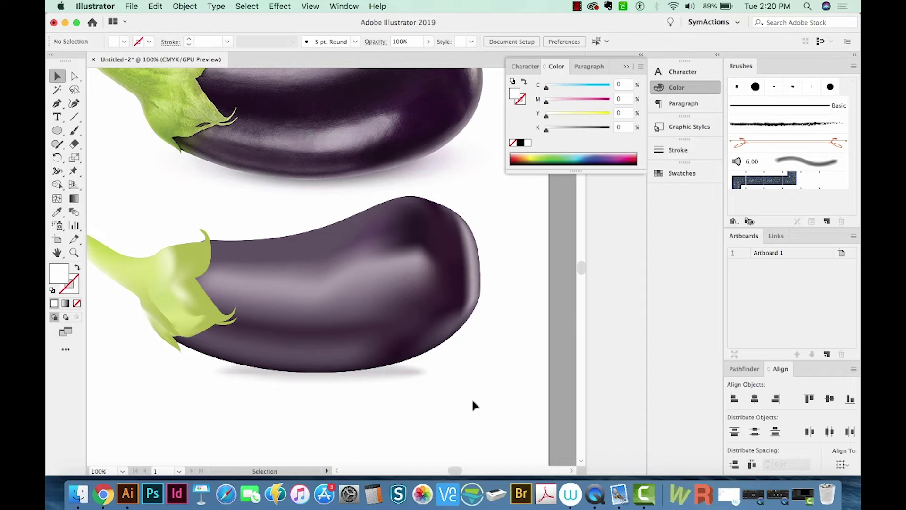
pyautogui.moveTo(457, 428)
pyautogui.mouseDown()
pyautogui.moveTo(448, 418)
pyautogui.moveTo(448, 440)
pyautogui.mouseUp()
# Stretch the shadow taller from its top-middle handle and nudge it up with the Up arrow.
pyautogui.click(353, 391)
pyautogui.moveTo(312, 370); pyautogui.dragTo(313, 357)
pyautogui.press('Up')
pyautogui.press('Up')
pyautogui.press('Up')
pyautogui.press('Up')
pyautogui.press('Up')
pyautogui.press('Up')
pyautogui.press('Up')
pyautogui.press('Up')
pyautogui.press('Up')
pyautogui.press('Up')
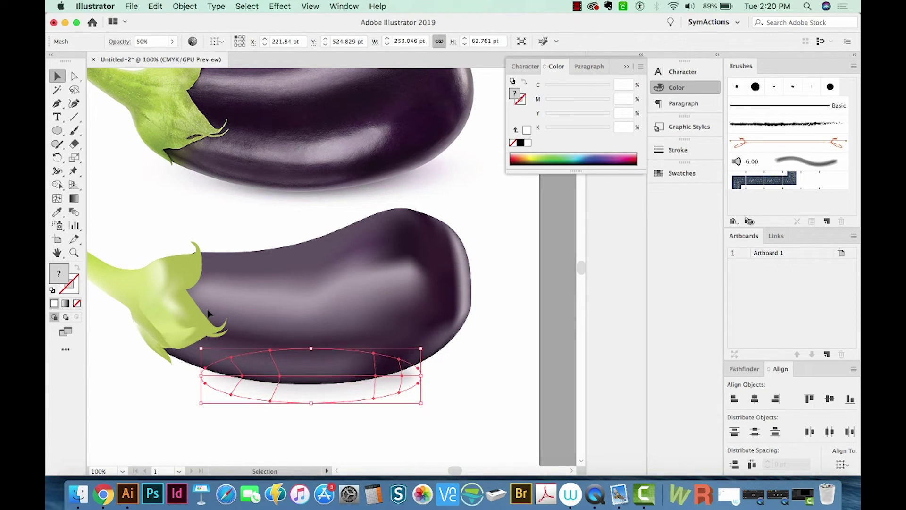
pyautogui.press('super+shift+a')
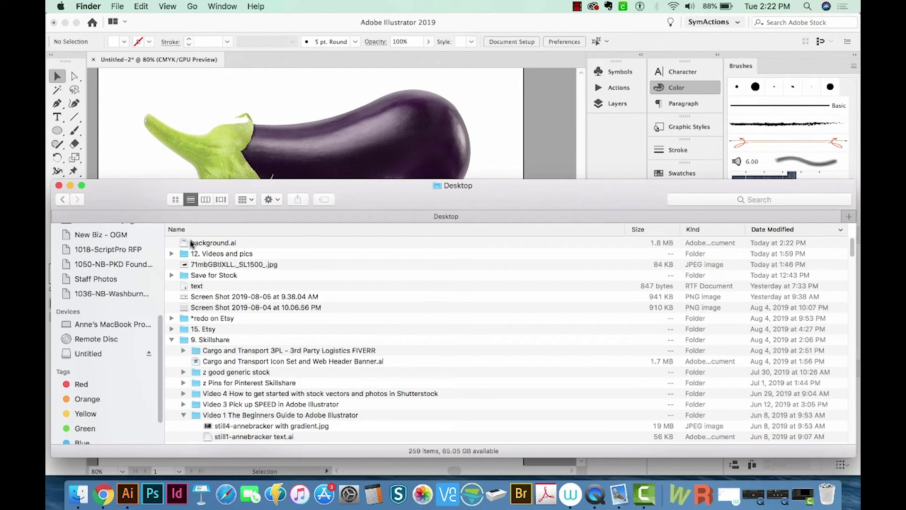
# Open background.ai from the Desktop so its blue tech-ring artwork loads in Illustrator.
pyautogui.click(192, 245)
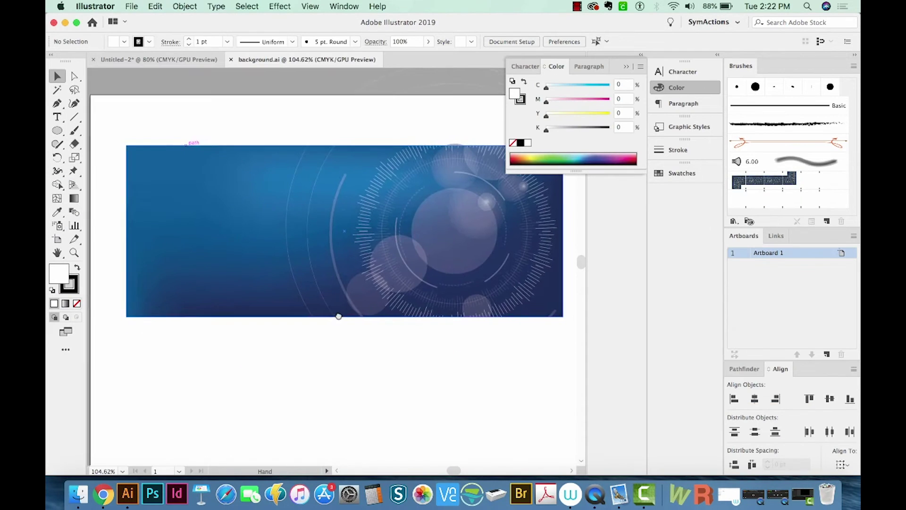
pyautogui.moveTo(338, 315); pyautogui.dragTo(324, 330)
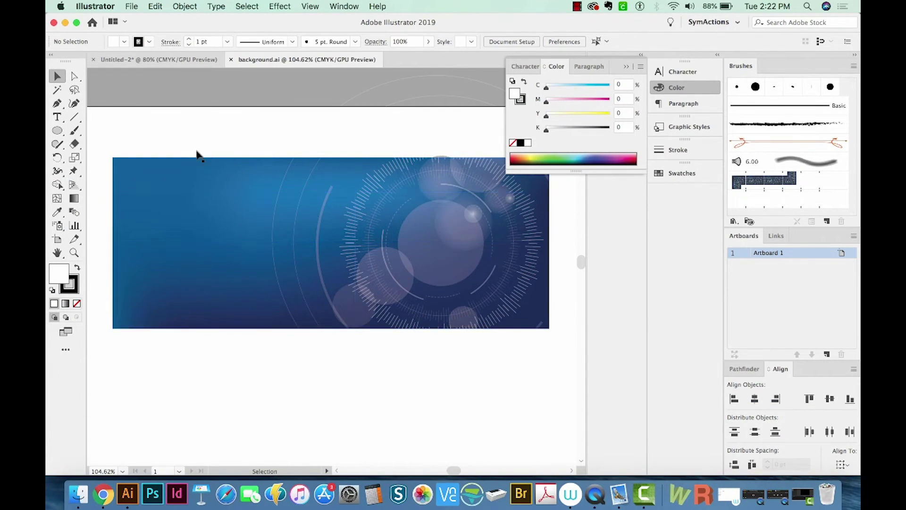
# Duplicate the blue mesh background below the original as a trial, then delete the copy.
pyautogui.click(194, 186)
pyautogui.scroll(-3, 231, 236)
pyautogui.moveTo(219, 144); pyautogui.dragTo(310, 370)
pyautogui.moveTo(387, 421); pyautogui.dragTo(371, 383)
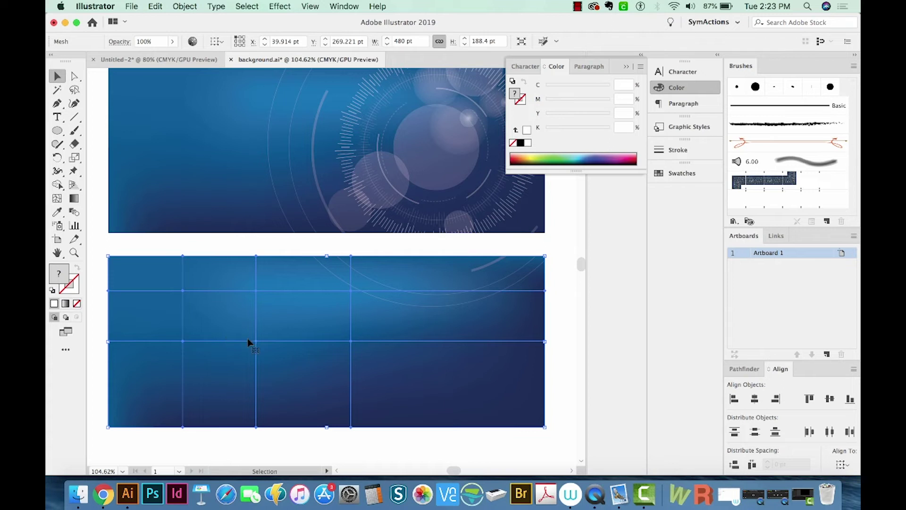
pyautogui.press('Delete')
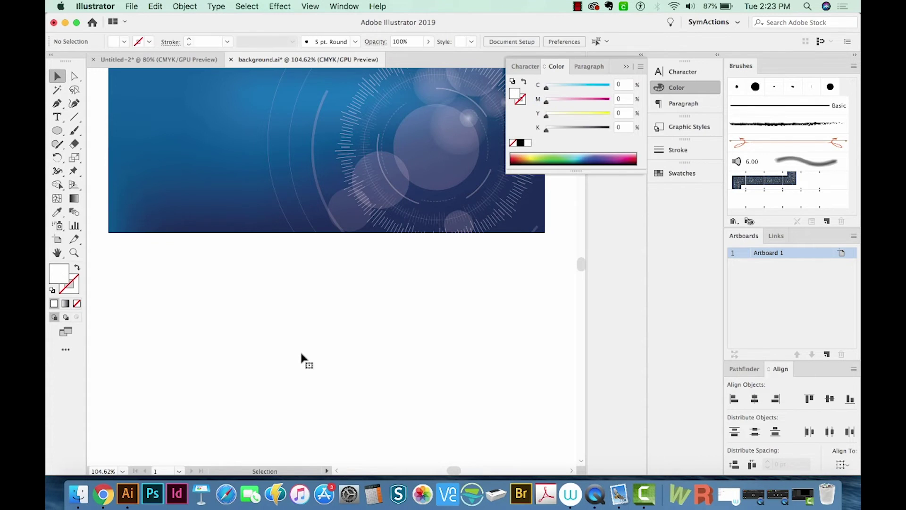
pyautogui.moveTo(247, 300); pyautogui.dragTo(241, 285)
pyautogui.press('m')
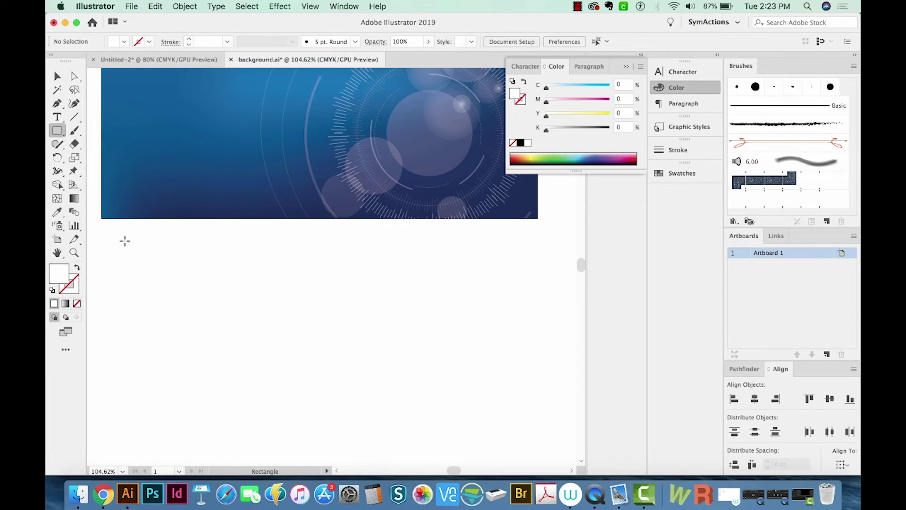
# Draw a rectangle below the artwork and fill it with sampled blue (C 97.55, M 69.84, Y 15.53, K 2.36).
pyautogui.moveTo(101, 238); pyautogui.dragTo(535, 409)
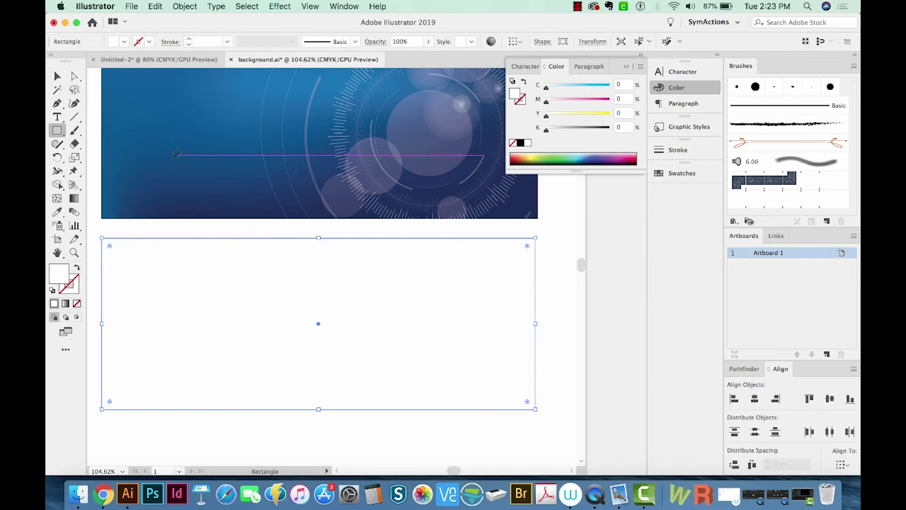
pyautogui.press('i')
pyautogui.click(181, 131)
pyautogui.scroll(1, 282, 399)
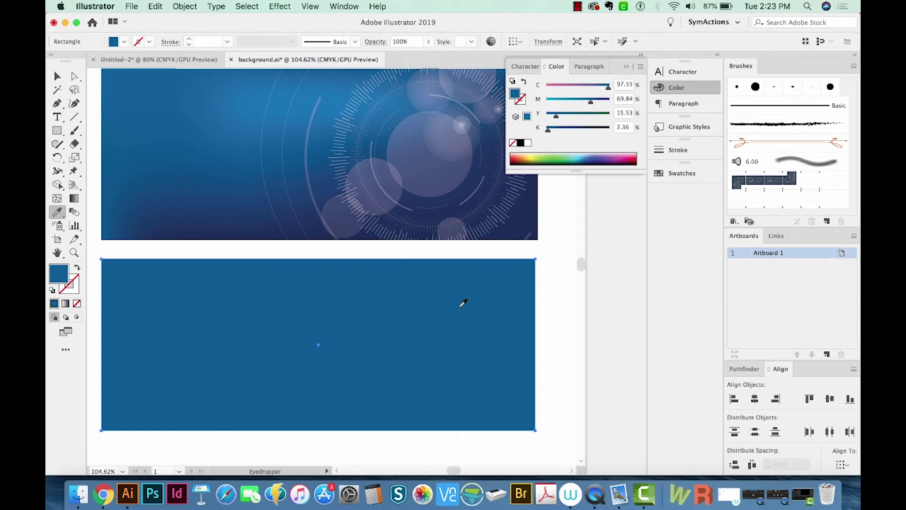
pyautogui.press('u')
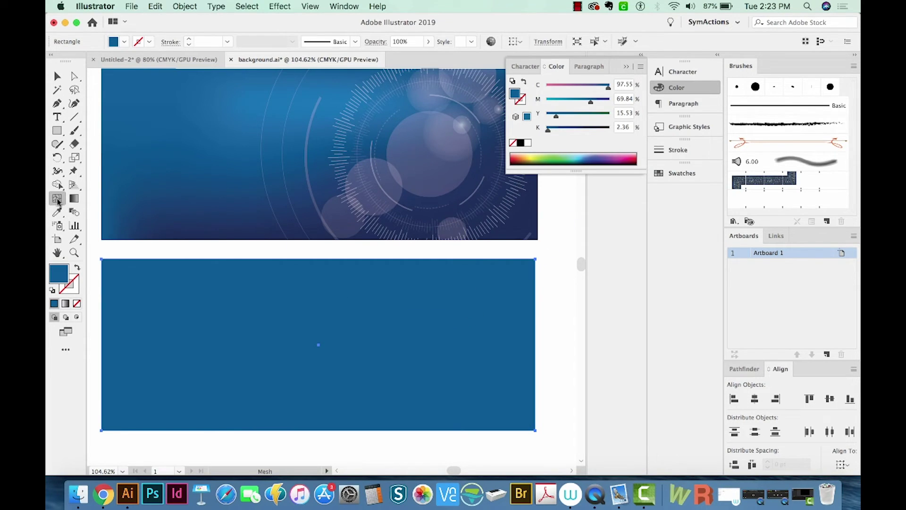
# Add four mesh points across the blue rectangle to build its gradient-mesh grid.
pyautogui.click(174, 313)
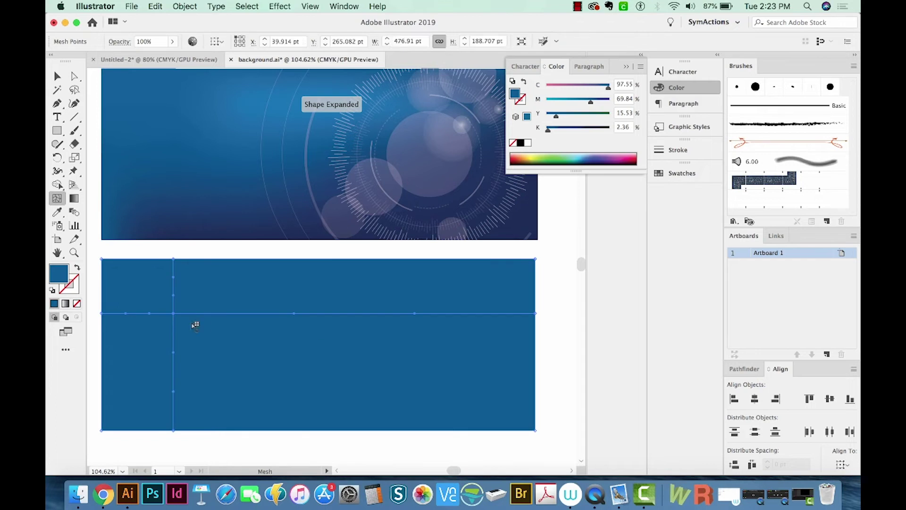
pyautogui.click(350, 358)
pyautogui.click(481, 284)
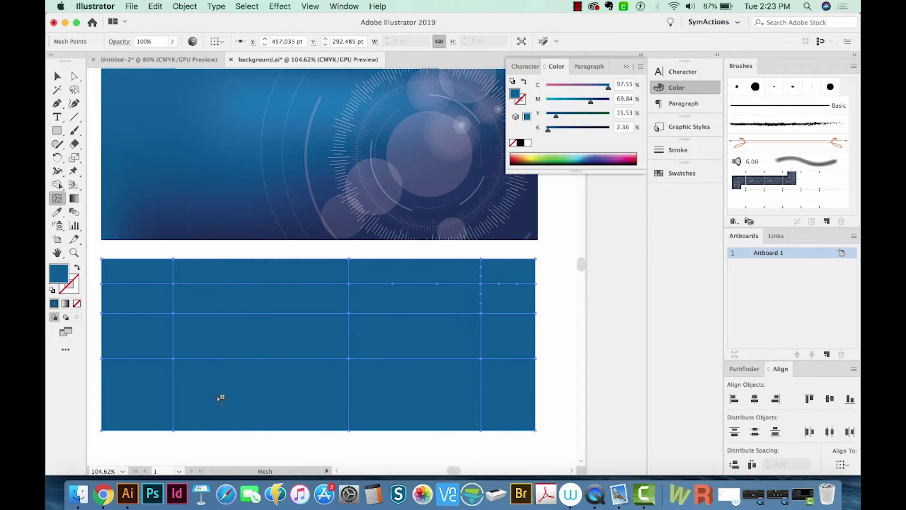
pyautogui.click(256, 394)
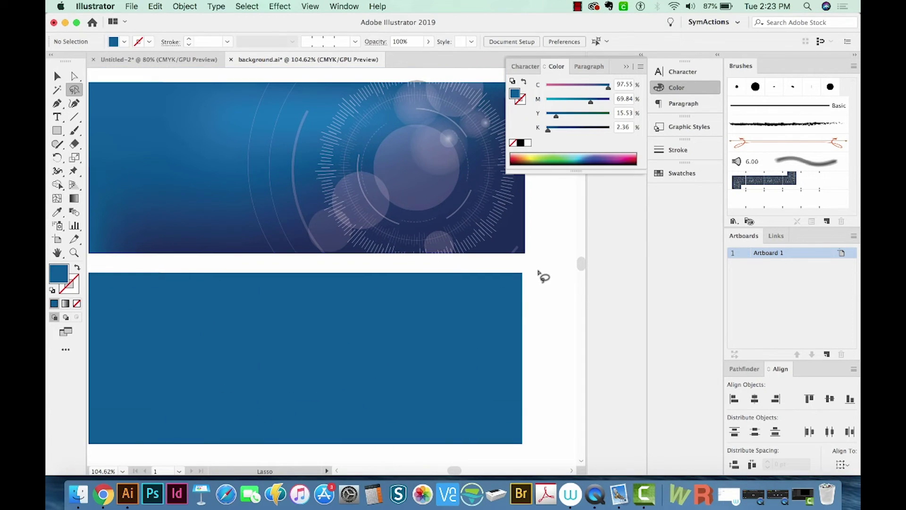
# Select the upper-right mesh points and colour them dark navy sampled from the reference.
pyautogui.moveTo(537, 268); pyautogui.dragTo(348, 357)
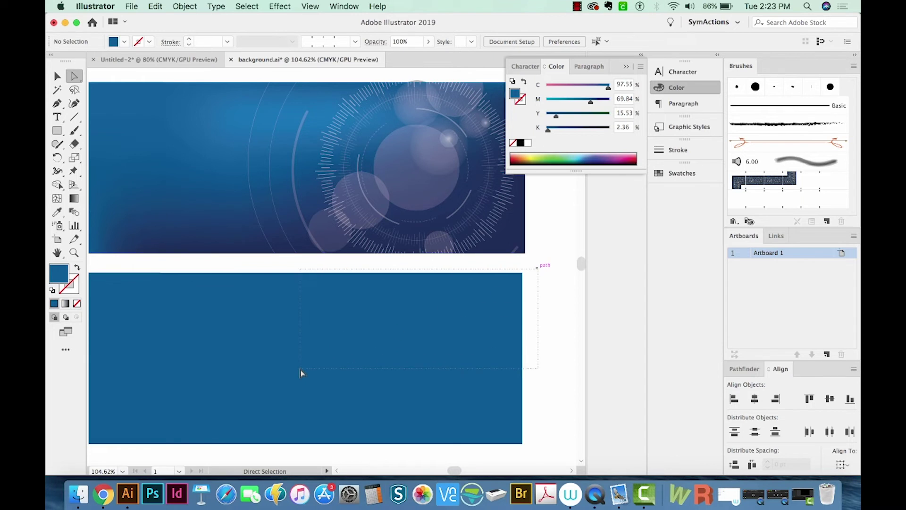
pyautogui.moveTo(300, 372); pyautogui.dragTo(305, 378)
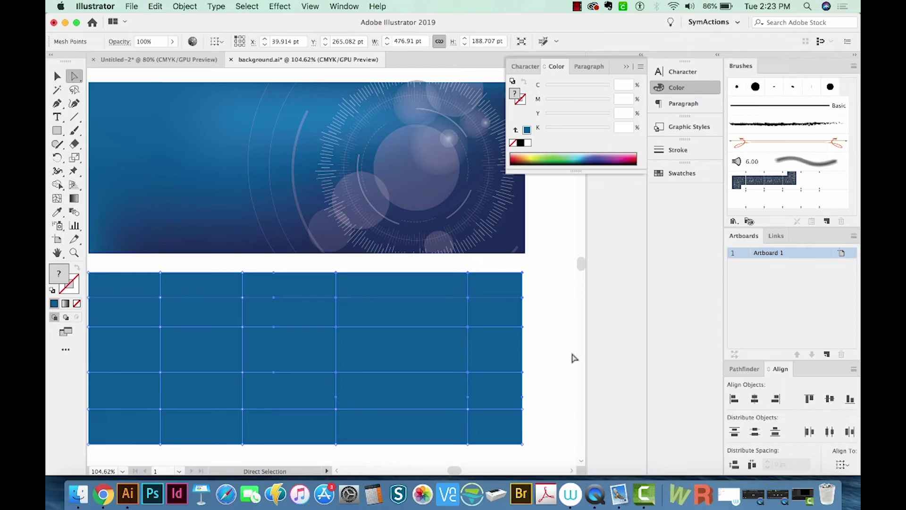
pyautogui.press('i')
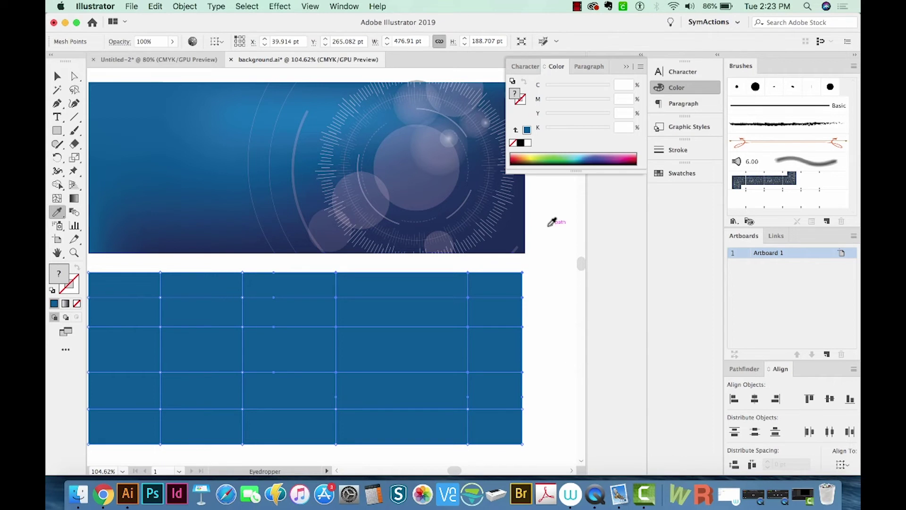
pyautogui.click(512, 239)
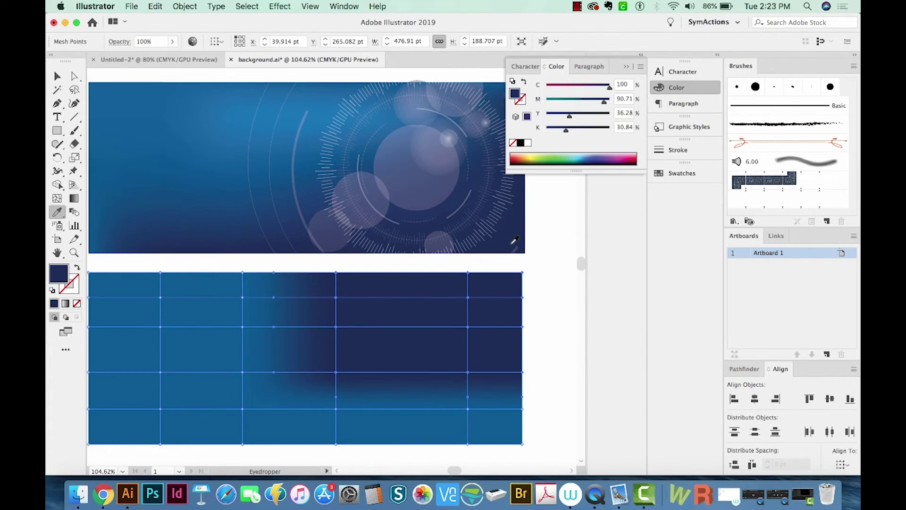
pyautogui.moveTo(371, 397); pyautogui.dragTo(357, 374)
pyautogui.press('super+shift+a')
# Select the centre mesh point and give it a lighter blue sampled from the artwork.
pyautogui.press('a')
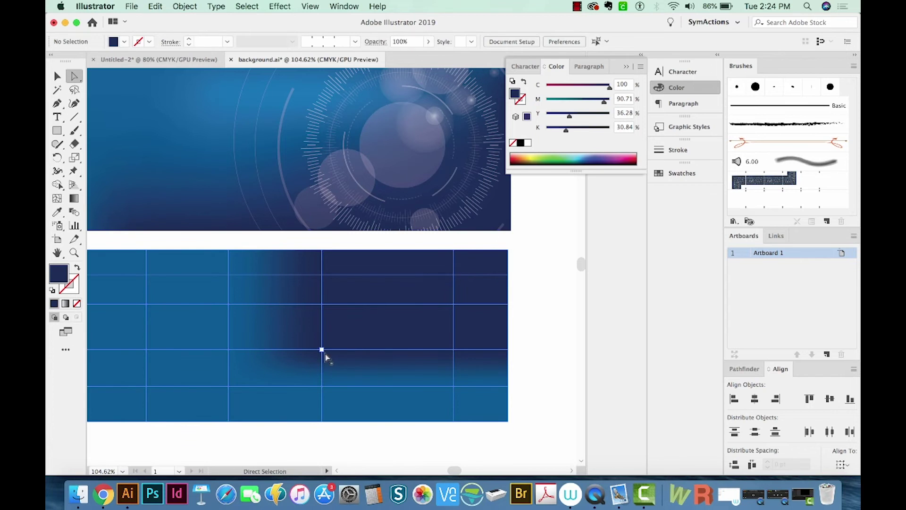
pyautogui.moveTo(302, 381); pyautogui.dragTo(332, 389)
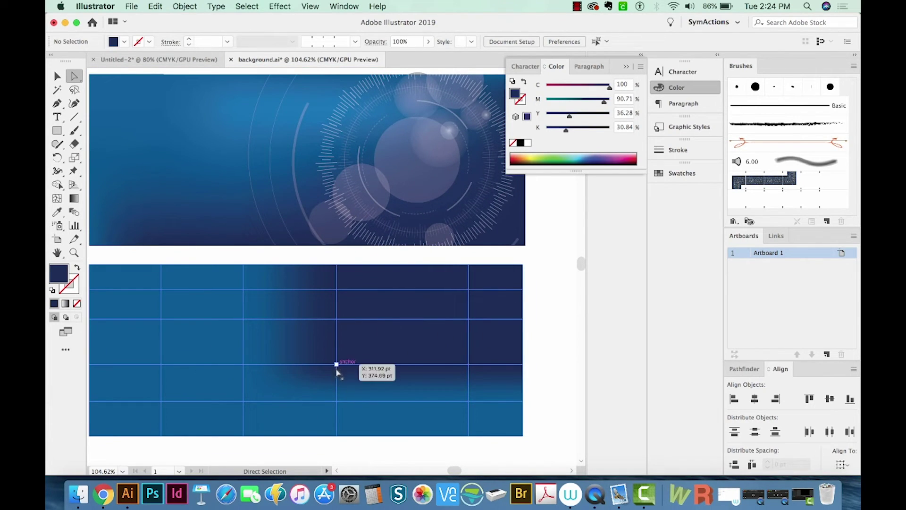
pyautogui.click(337, 320)
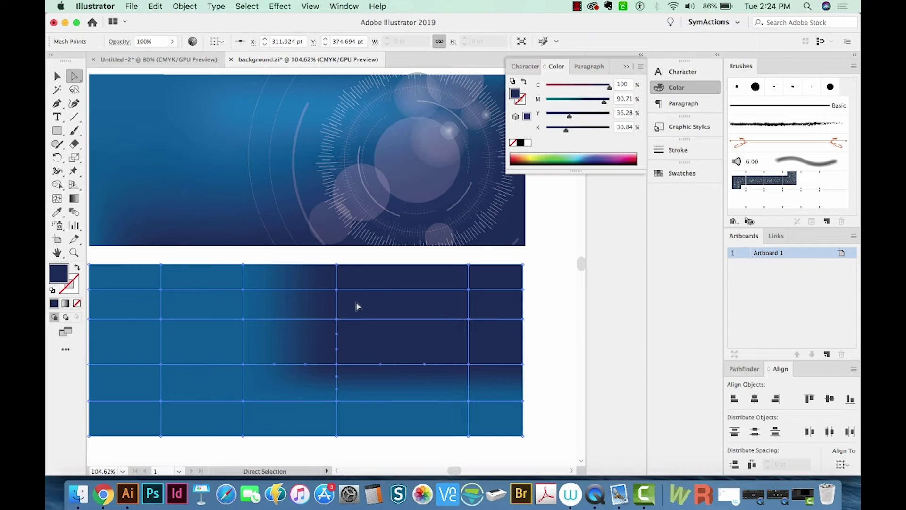
pyautogui.keyDown('shift'); pyautogui.click(336, 319); pyautogui.keyUp('shift')
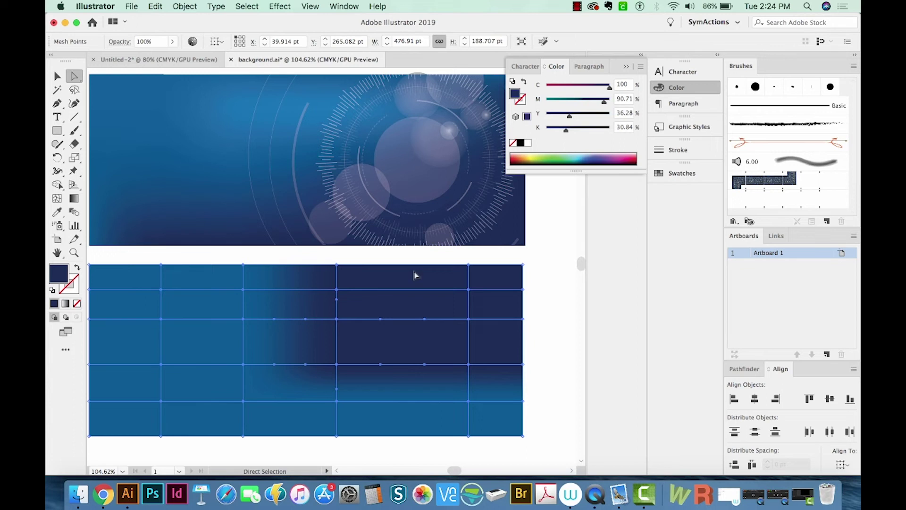
pyautogui.press('i')
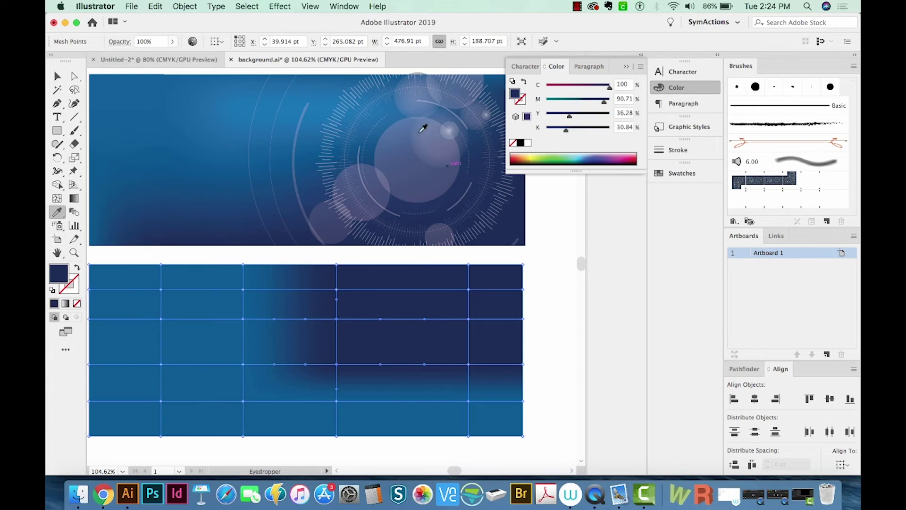
pyautogui.click(159, 198)
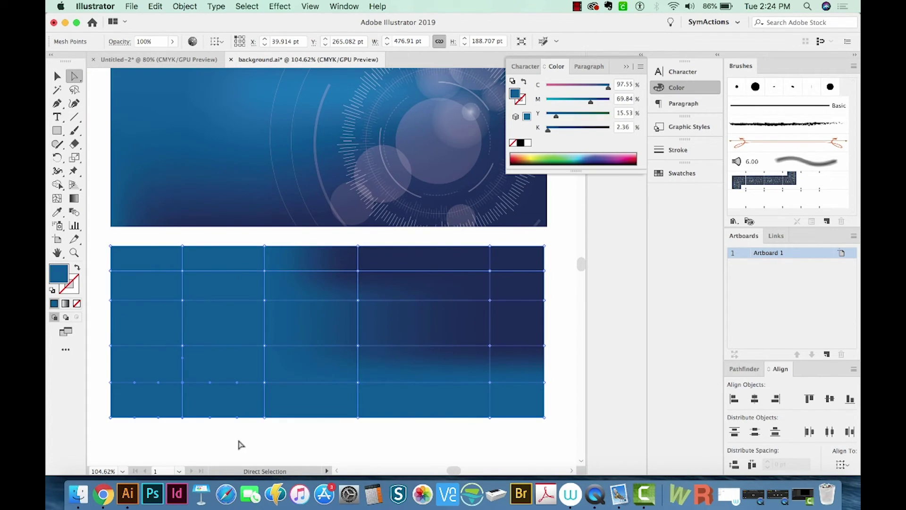
# Colour the lower-left mesh points dark navy sampled from the reference artwork.
pyautogui.moveTo(148, 372); pyautogui.dragTo(149, 373)
pyautogui.press('i')
pyautogui.click(184, 206)
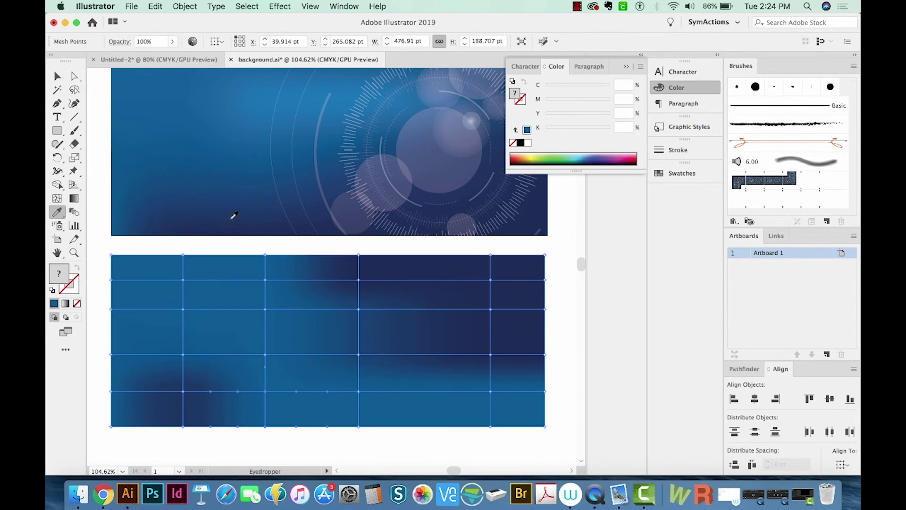
pyautogui.click(234, 215)
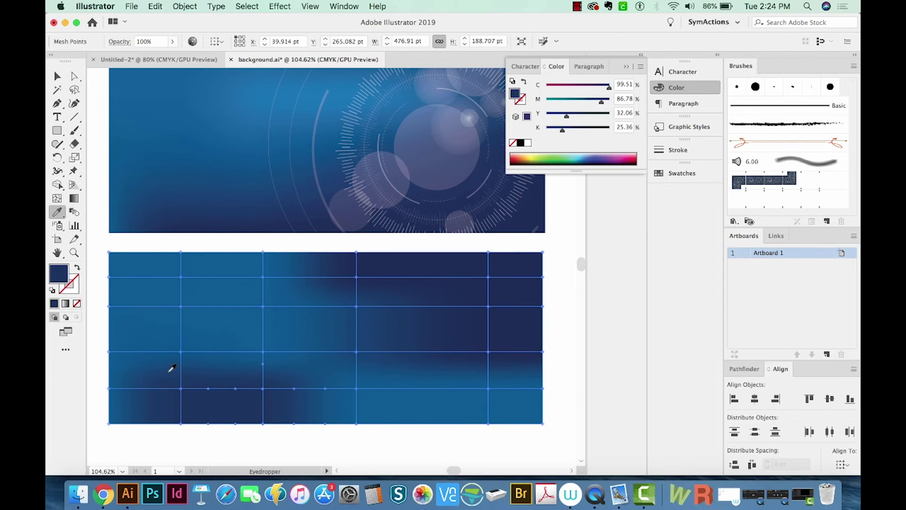
pyautogui.press('super+shift+a')
# Select the mesh point near the bottom middle for recolouring with the Eyedropper.
pyautogui.press('a')
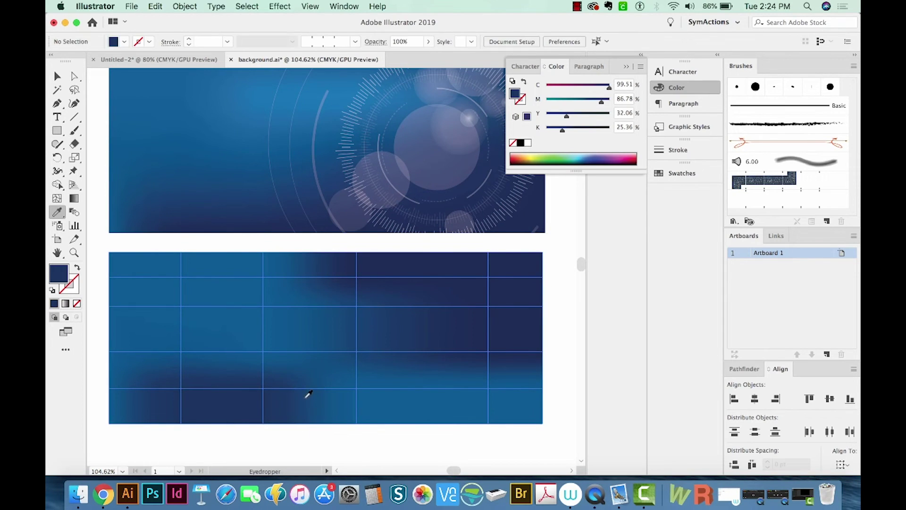
pyautogui.click(262, 389)
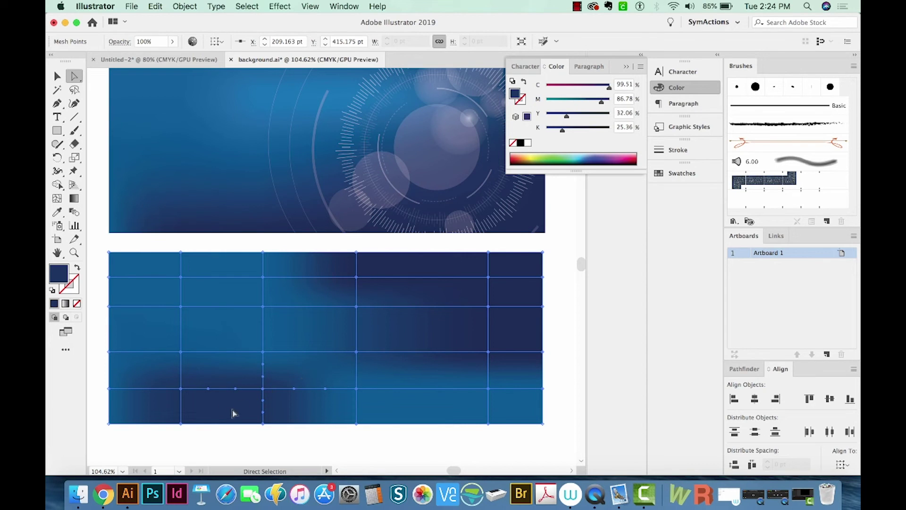
pyautogui.press('i')
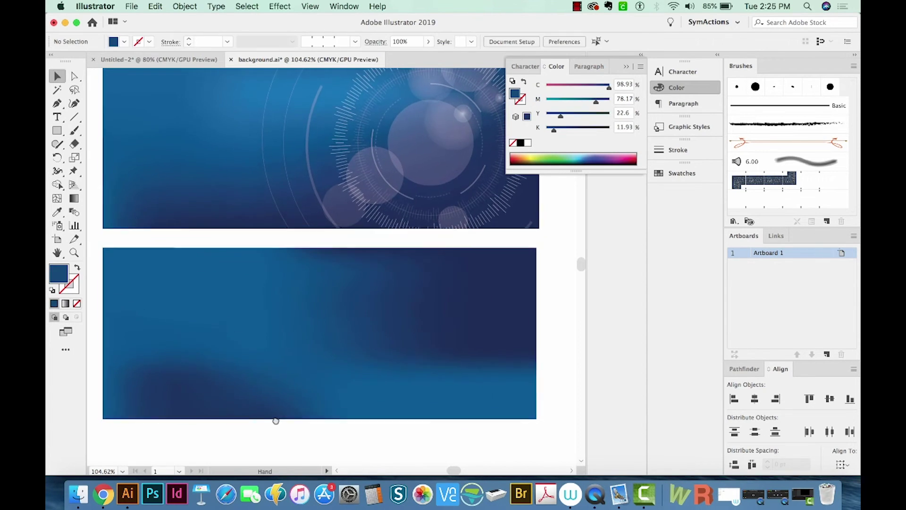
pyautogui.moveTo(275, 419); pyautogui.dragTo(292, 412)
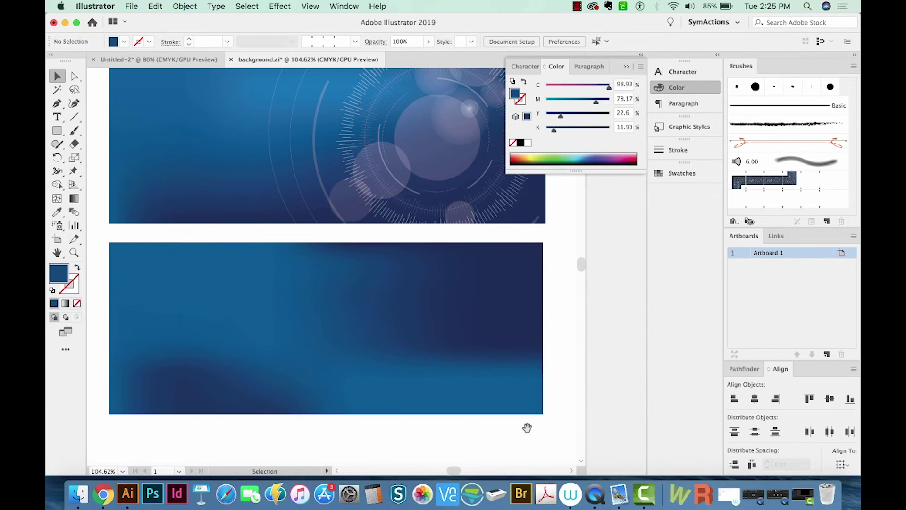
pyautogui.moveTo(527, 427); pyautogui.dragTo(510, 450)
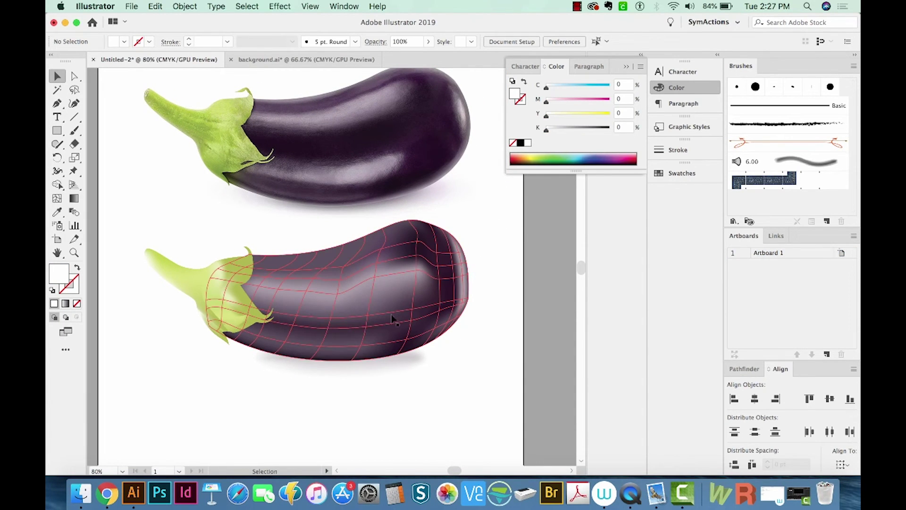
# Select the meshed eggplant and pick a green stroke colour, then deselect and reselect it.
pyautogui.click(450, 302)
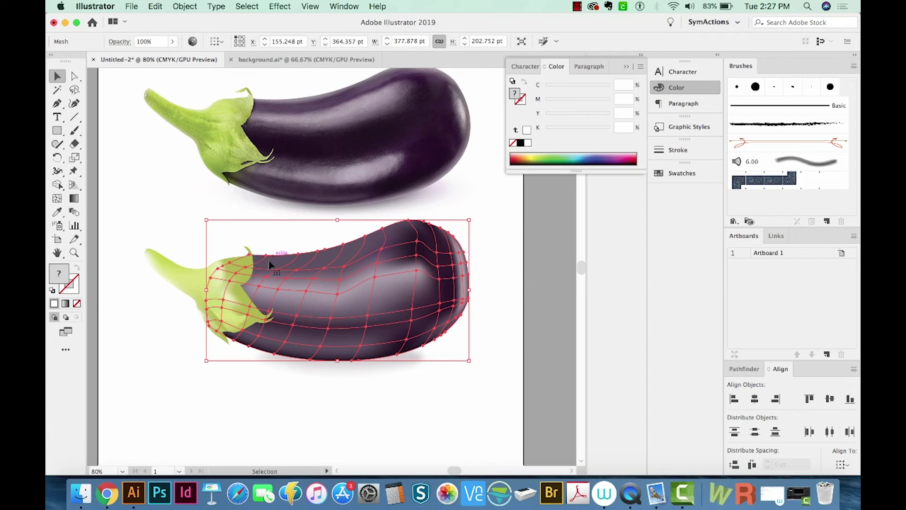
pyautogui.hscroll(1, 391, 291)
pyautogui.scroll(1, 390, 292)
pyautogui.press('x')
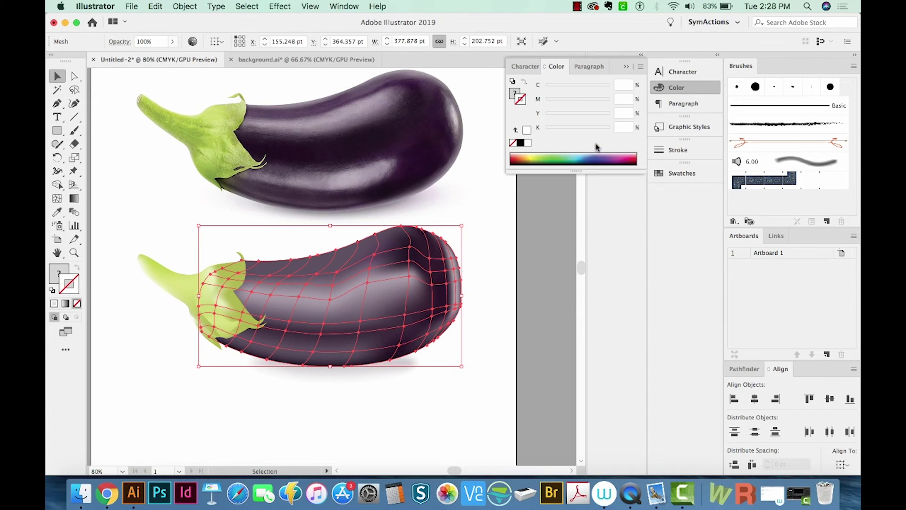
pyautogui.click(542, 161)
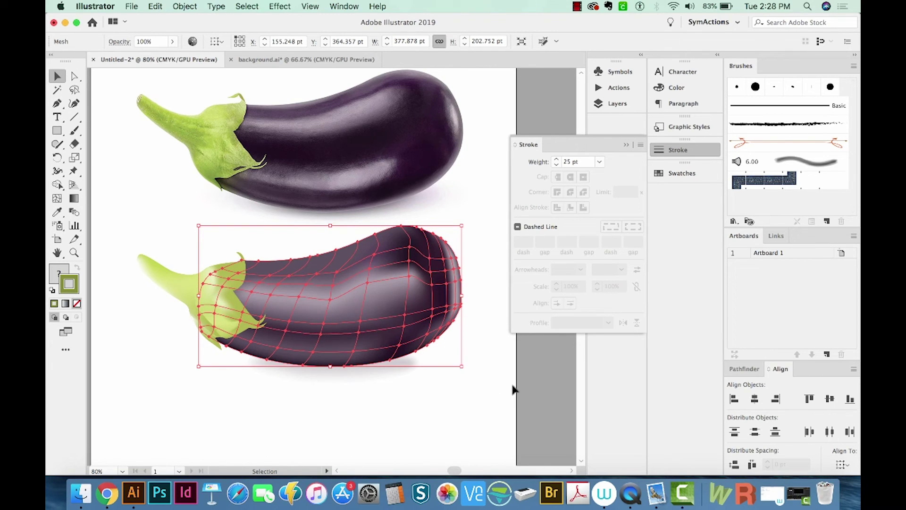
pyautogui.click(534, 405)
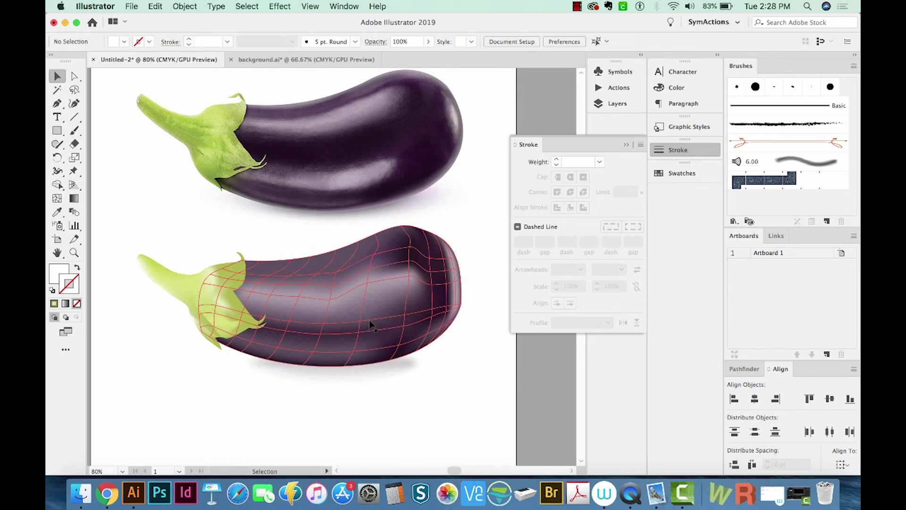
pyautogui.click(372, 325)
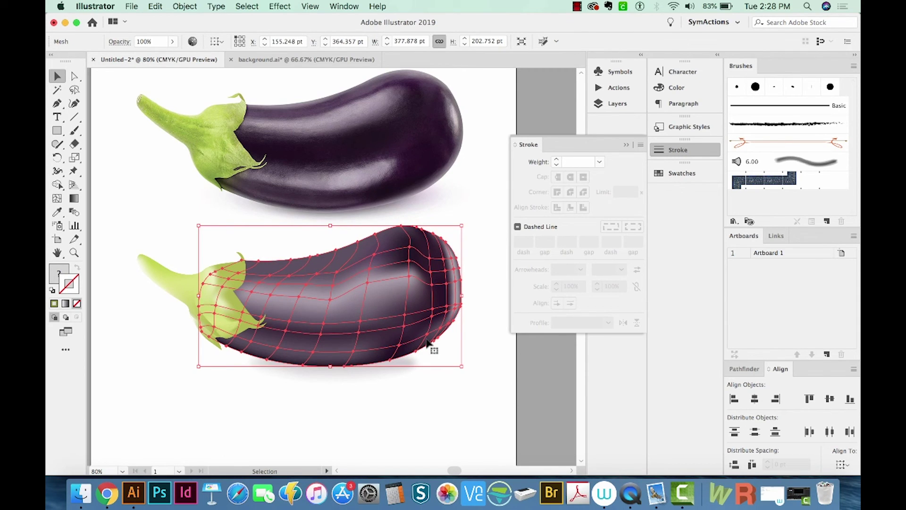
pyautogui.press('super')
pyautogui.press('super')
# Copy the meshed eggplant straight down with Move (Horizontal 0, Vertical 500 pt) and view the copy.
pyautogui.press('Return')
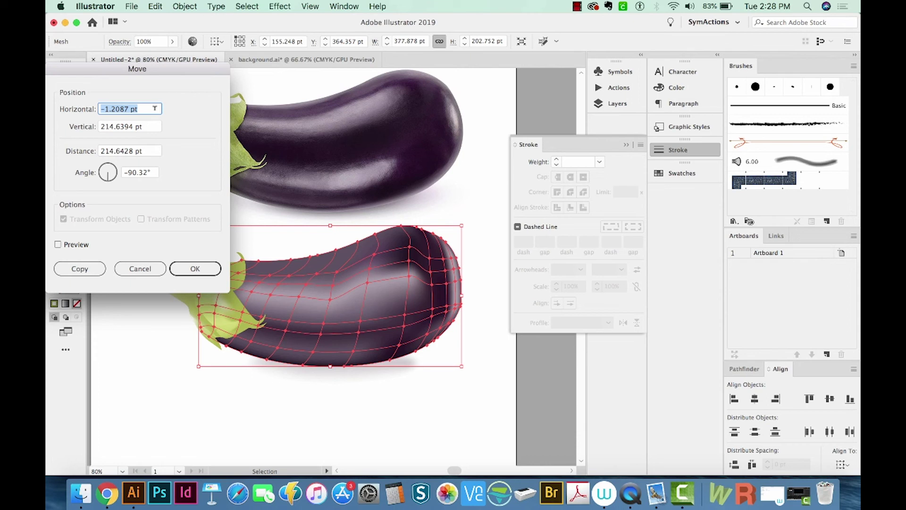
pyautogui.write('0')
pyautogui.press('Tab')
pyautogui.write('50')
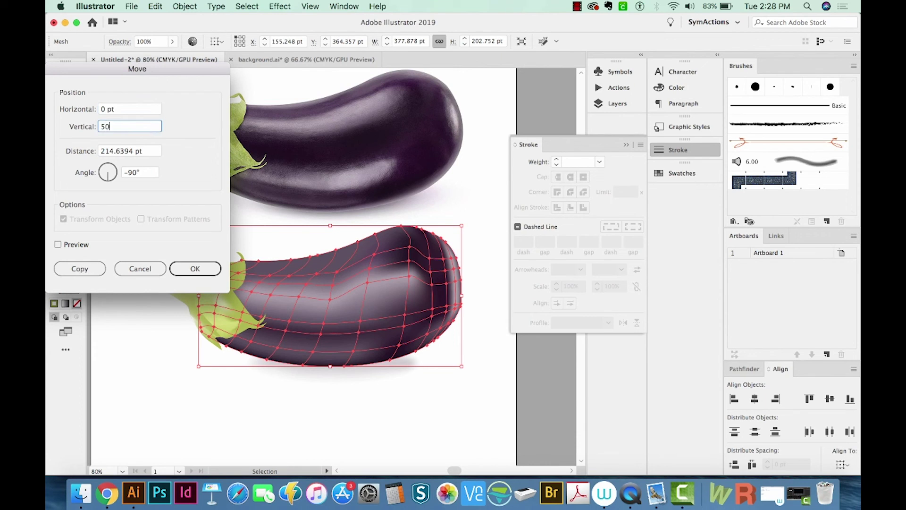
pyautogui.press('Return')
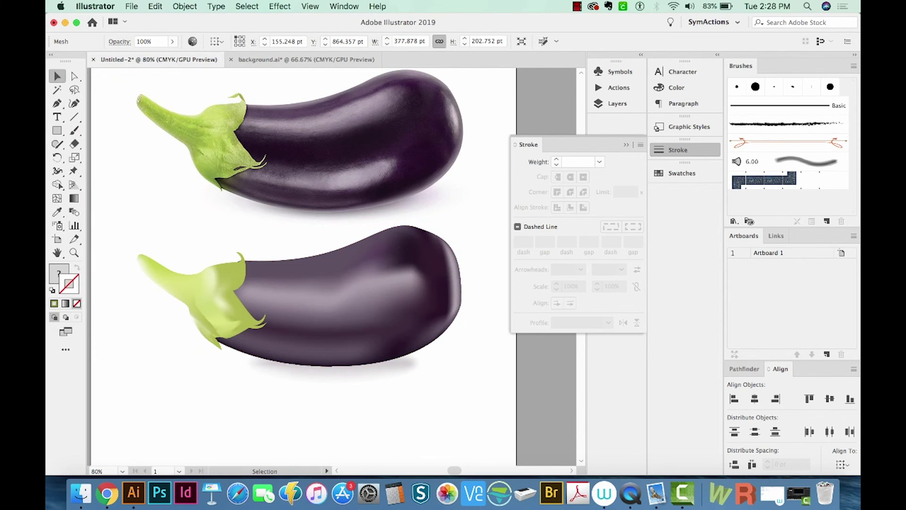
pyautogui.press('space')
pyautogui.moveTo(338, 440); pyautogui.dragTo(320, 155)
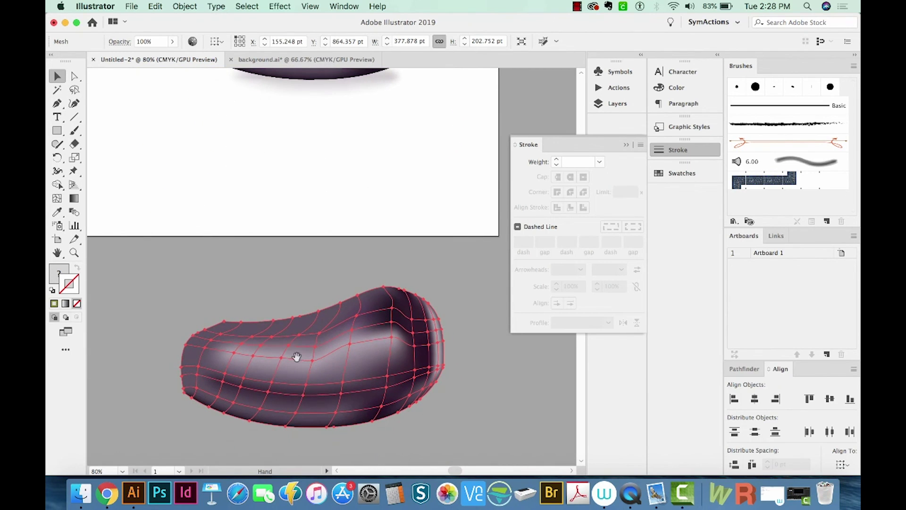
pyautogui.press('space')
pyautogui.moveTo(330, 421); pyautogui.dragTo(327, 462)
pyautogui.moveTo(333, 276); pyautogui.dragTo(327, 329)
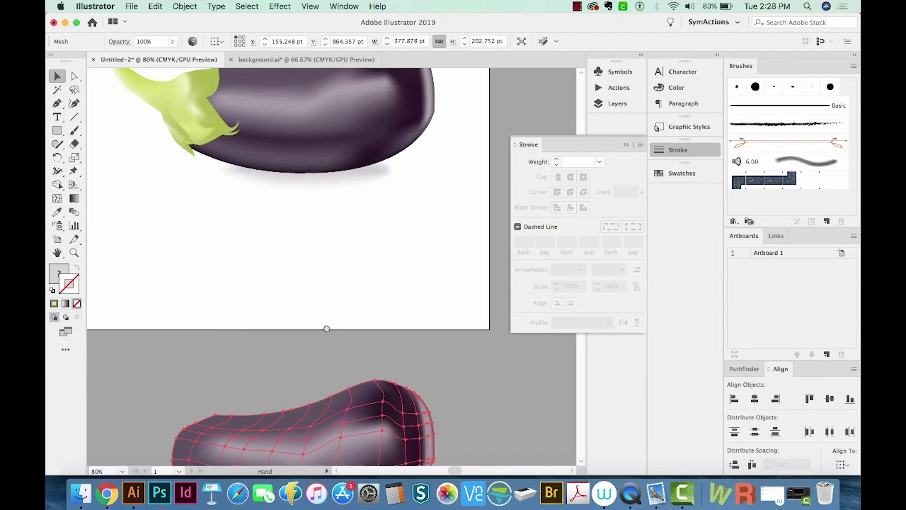
pyautogui.scroll(4, 287, 192)
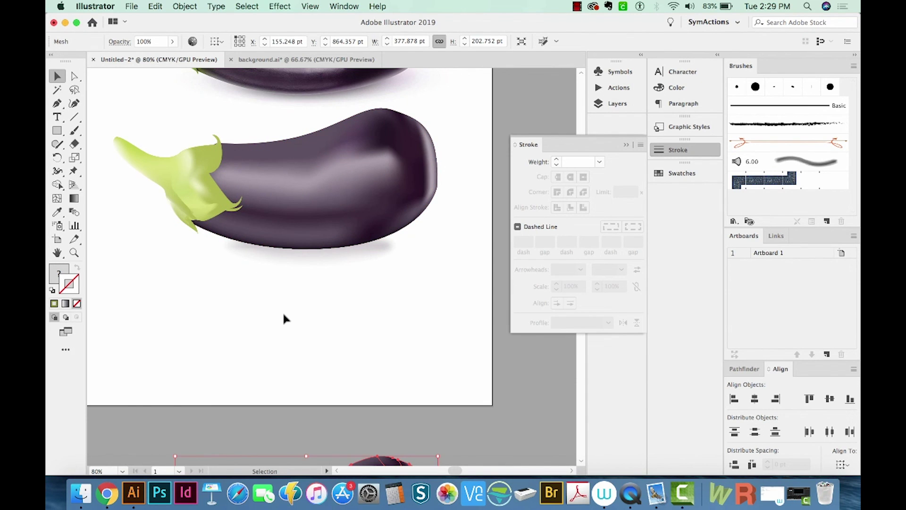
pyautogui.moveTo(326, 366); pyautogui.dragTo(339, 229)
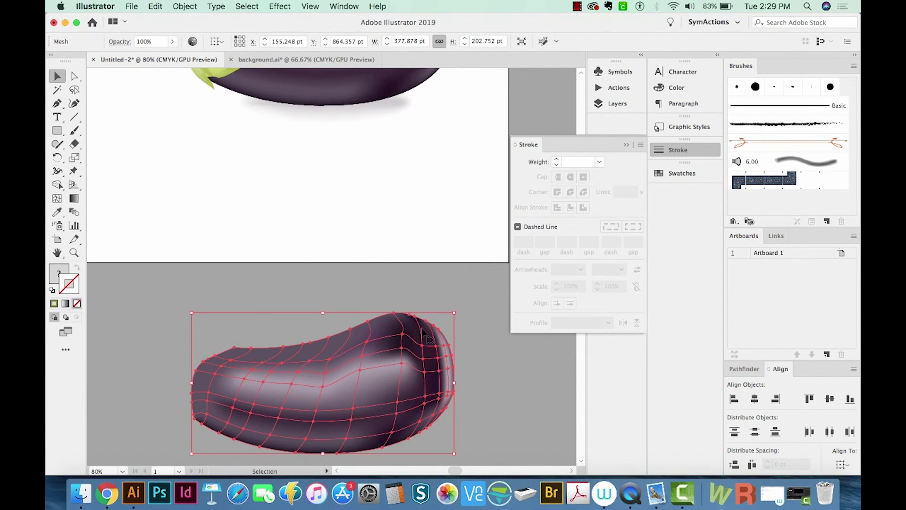
# Create a plain path from the mesh copy with Object > Path > Offset Path at 0 pt.
pyautogui.click(191, 9)
pyautogui.moveTo(194, 268)
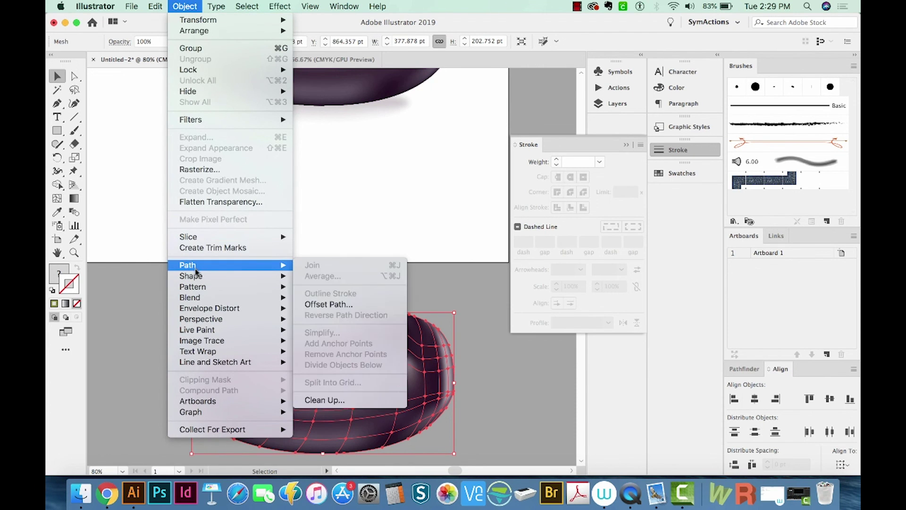
pyautogui.click(361, 306)
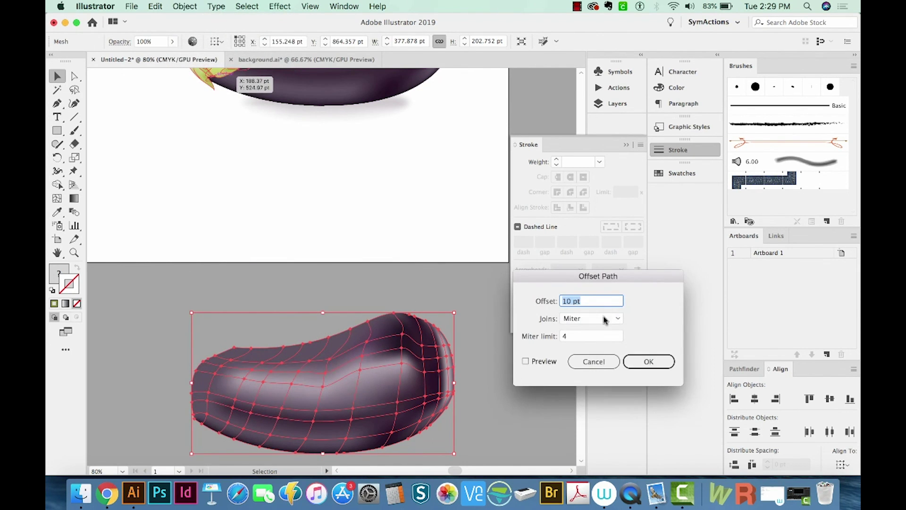
pyautogui.write('0')
pyautogui.click(661, 364)
pyautogui.click(655, 365)
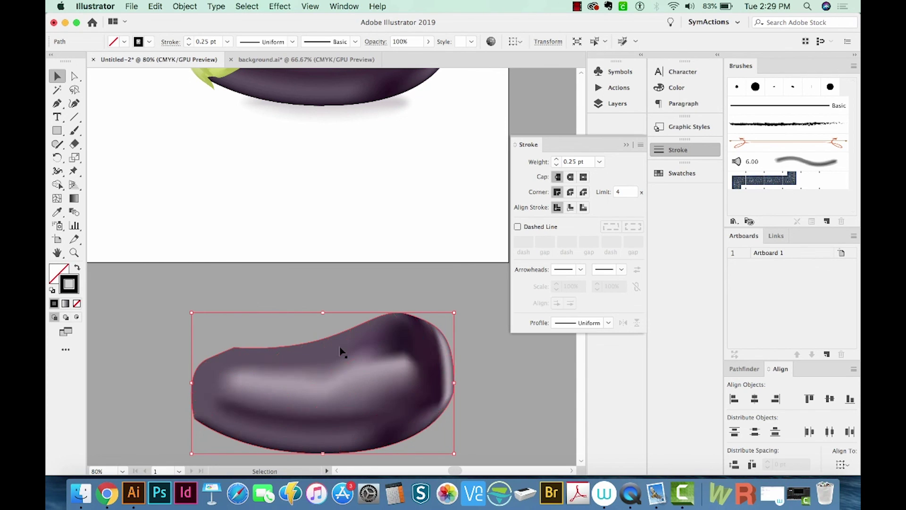
# Delete the mesh copy, leaving only the eggplant-shaped outline path selected.
pyautogui.click(349, 414)
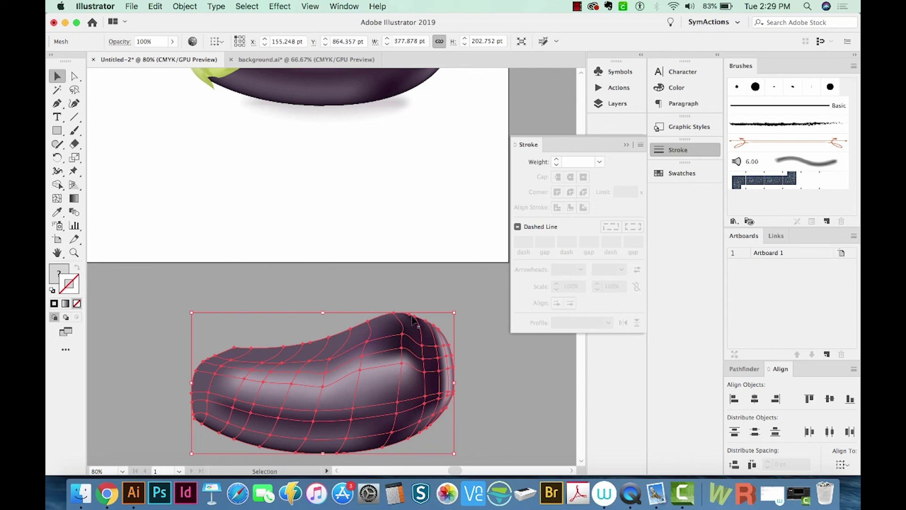
pyautogui.click(467, 372)
pyautogui.click(374, 391)
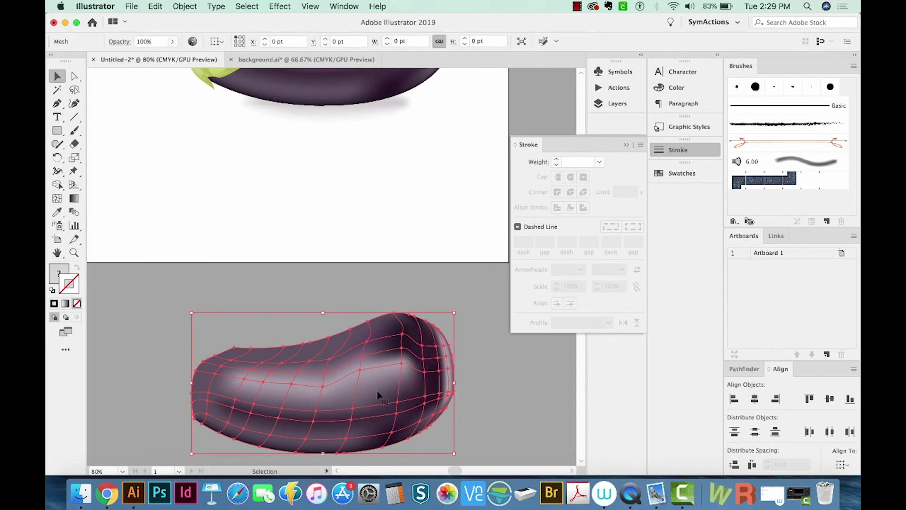
pyautogui.press('Delete')
pyautogui.moveTo(451, 311); pyautogui.dragTo(331, 420)
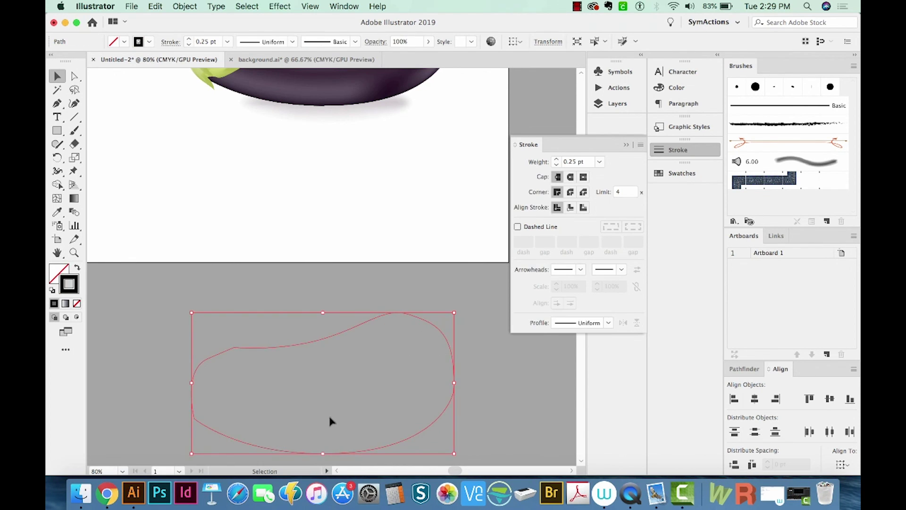
# Reset the path to a default stroke and move it back up -500 pt vertically.
pyautogui.hotkey('shift', 'x')
pyautogui.hotkey('shift', 'x')
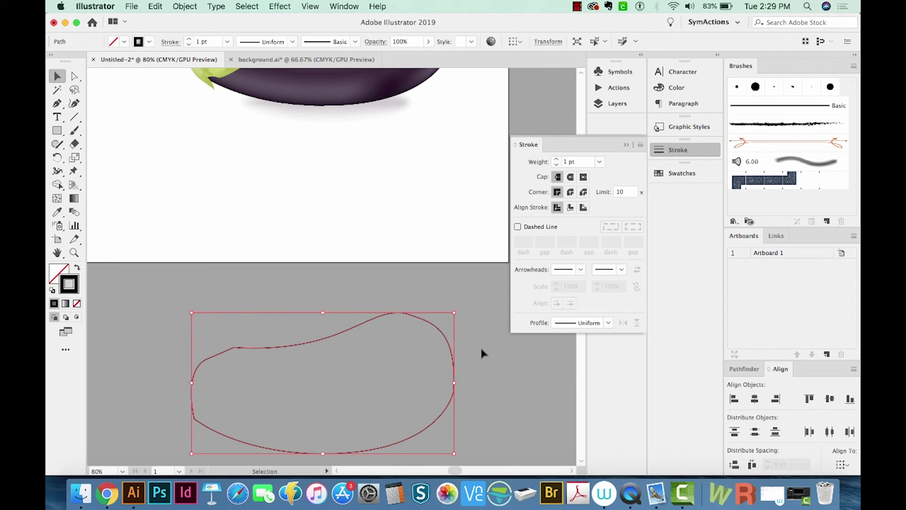
pyautogui.press('Return')
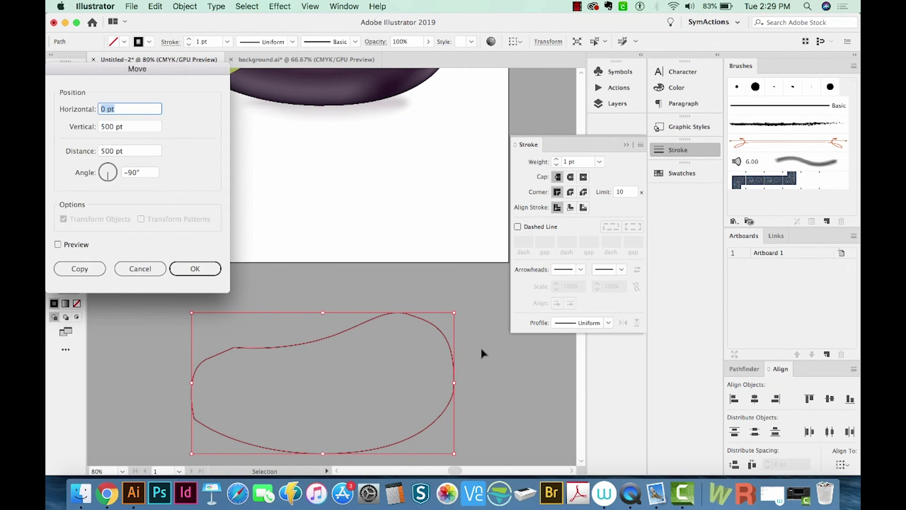
pyautogui.press('Tab')
pyautogui.press('Left')
pyautogui.write('-')
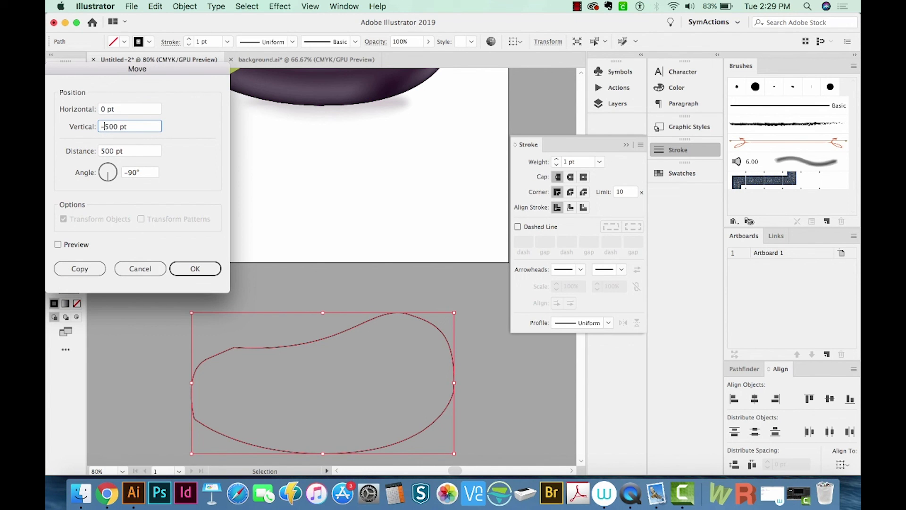
pyautogui.click(201, 269)
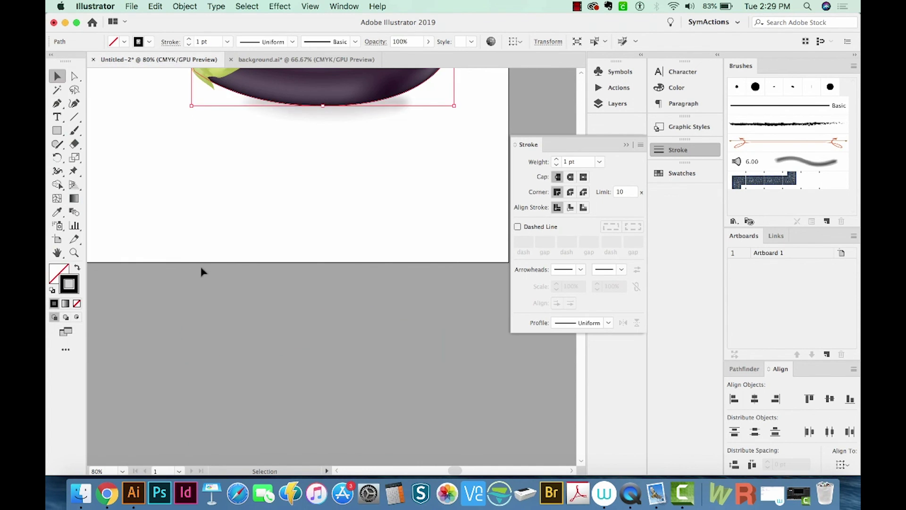
pyautogui.moveTo(320, 129); pyautogui.dragTo(320, 375)
# Give the outline path the stem's pale green as a 25 pt stroke.
pyautogui.click(373, 236)
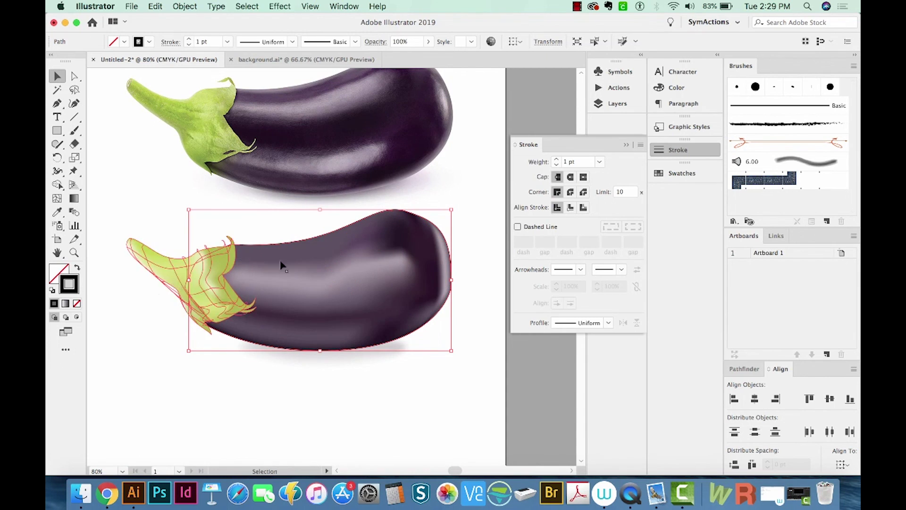
pyautogui.click(163, 269)
pyautogui.press('i')
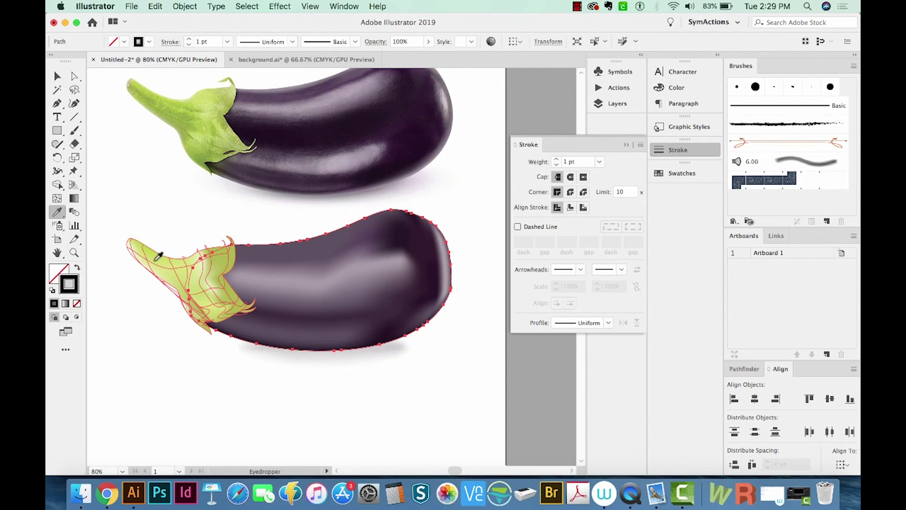
pyautogui.click(165, 256)
pyautogui.moveTo(591, 161); pyautogui.dragTo(523, 161)
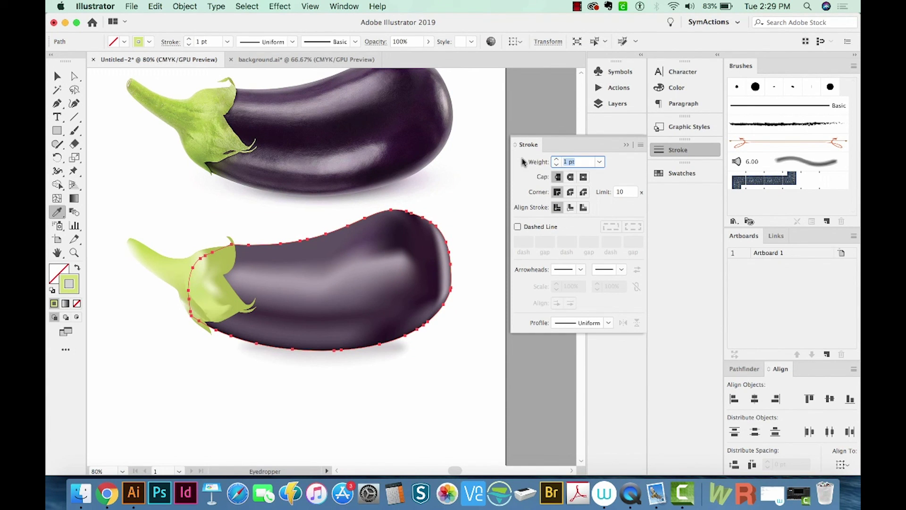
pyautogui.write('25')
pyautogui.press('Return')
pyautogui.press('super+shift+a')
pyautogui.moveTo(330, 301); pyautogui.dragTo(321, 352)
pyautogui.press('v')
pyautogui.moveTo(250, 426); pyautogui.dragTo(240, 415)
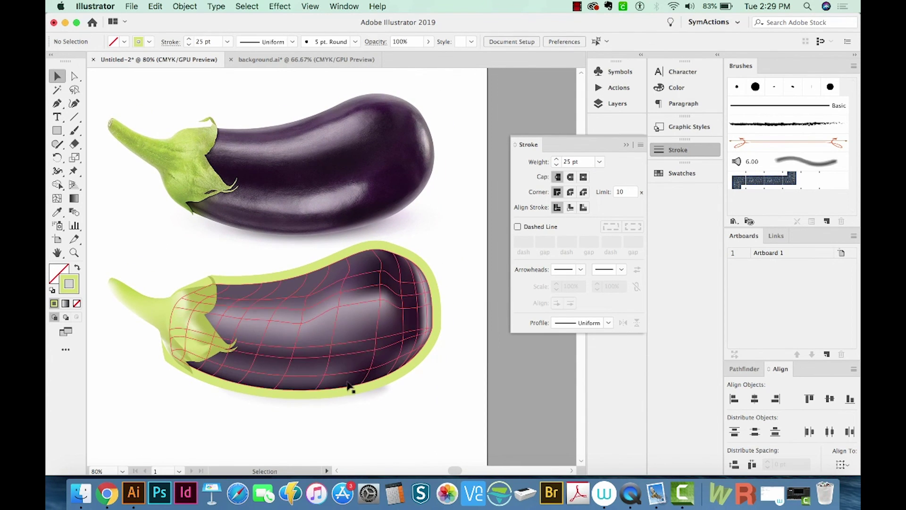